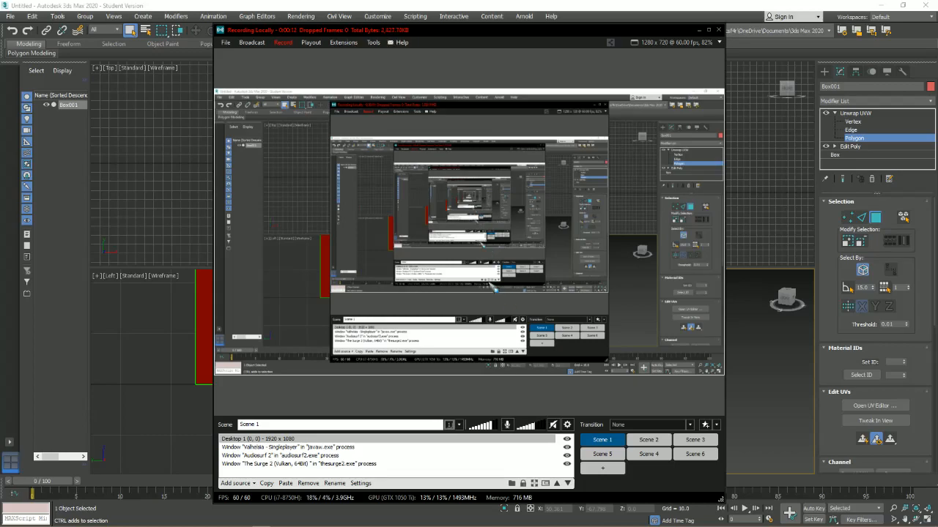
Switch to 3ds Max and delete the existing textured box from the scene
{"action": "left_click", "coordinate": [714, 349]}
{"action": "left_click", "coordinate": [746, 350]}
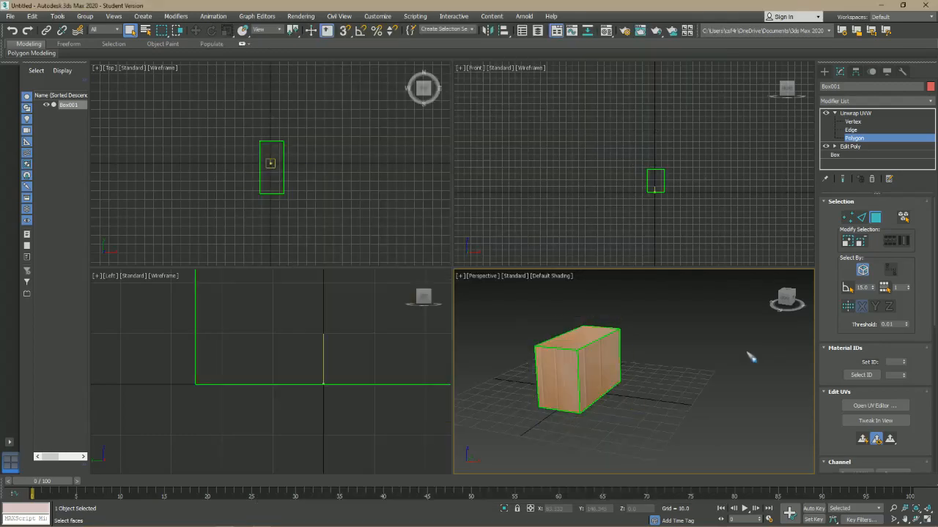
{"action": "left_click_drag", "start_coordinate": [510, 317], "coordinate": [701, 468]}
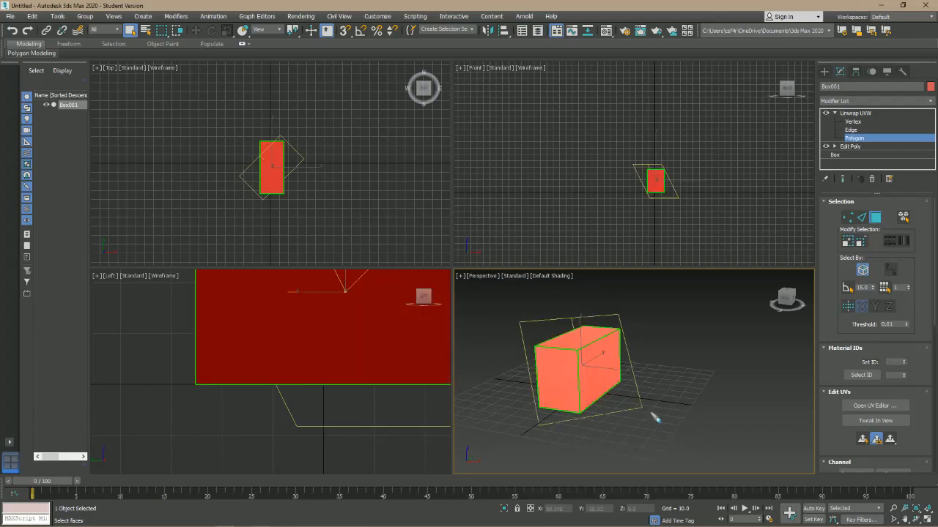
{"action": "key", "text": "Delete"}
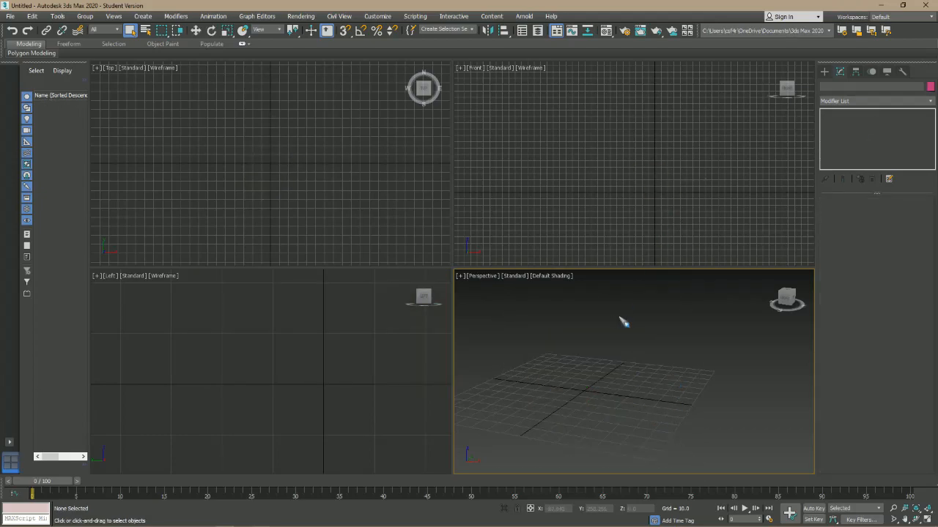
Create a box about 51 long, 40 wide and 41 high on the perspective view's grid
{"action": "left_click", "coordinate": [825, 71]}
{"action": "left_click", "coordinate": [855, 130]}
{"action": "left_click_drag", "start_coordinate": [533, 400], "coordinate": [628, 379]}
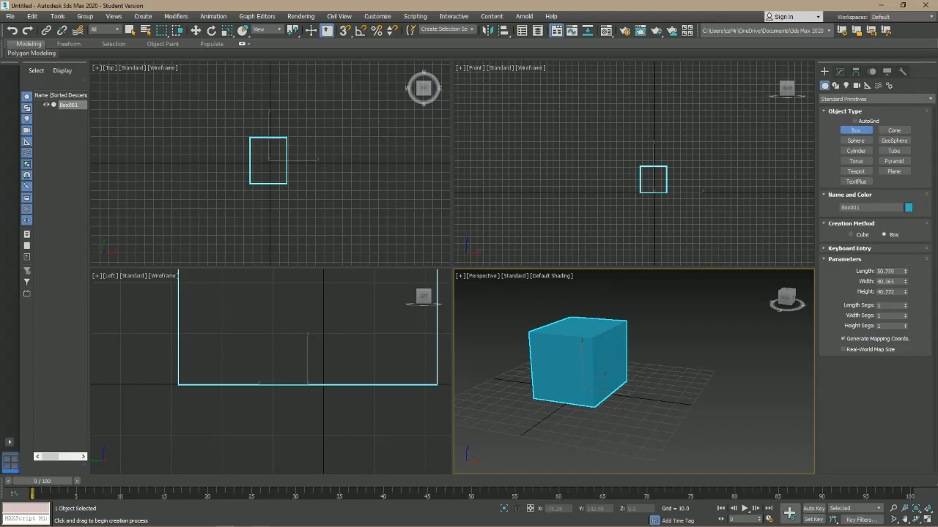
Scale the box down to about 73% along X and reduce its height, leaving its length at 100%
{"action": "right_click", "coordinate": [588, 344]}
{"action": "key", "text": "e"}
{"action": "key", "text": "q"}
{"action": "key", "text": "r"}
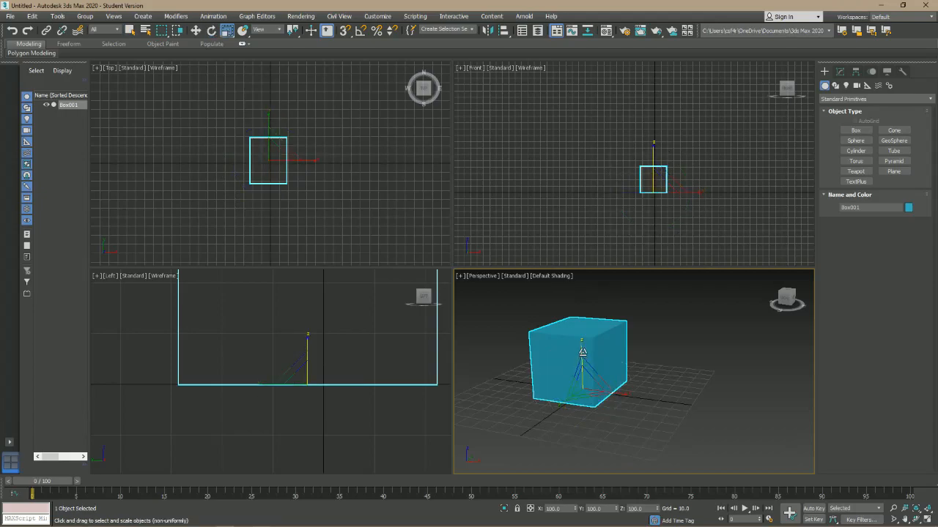
{"action": "left_click_drag", "start_coordinate": [582, 355], "coordinate": [606, 394]}
{"action": "left_click", "coordinate": [650, 377]}
{"action": "key", "text": "ctrl+z"}
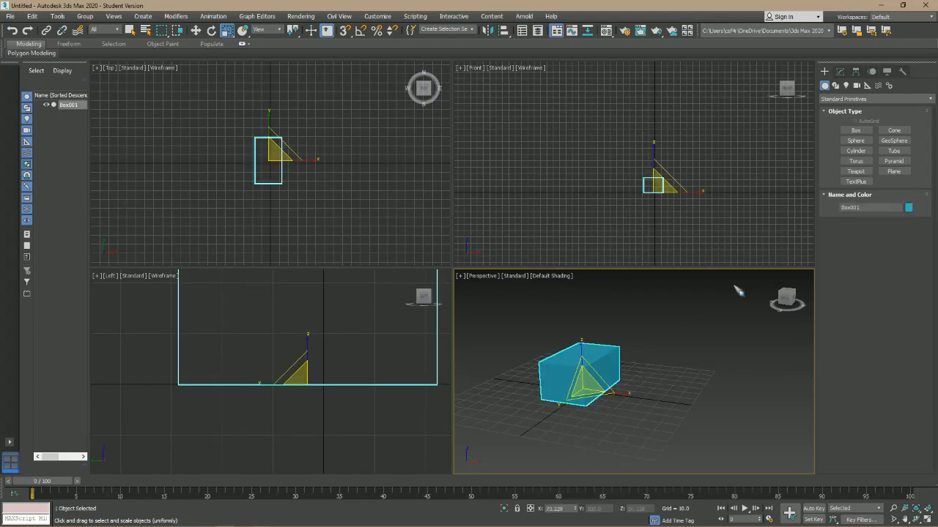
Add an Edit Poly modifier to the box
{"action": "left_click", "coordinate": [846, 73]}
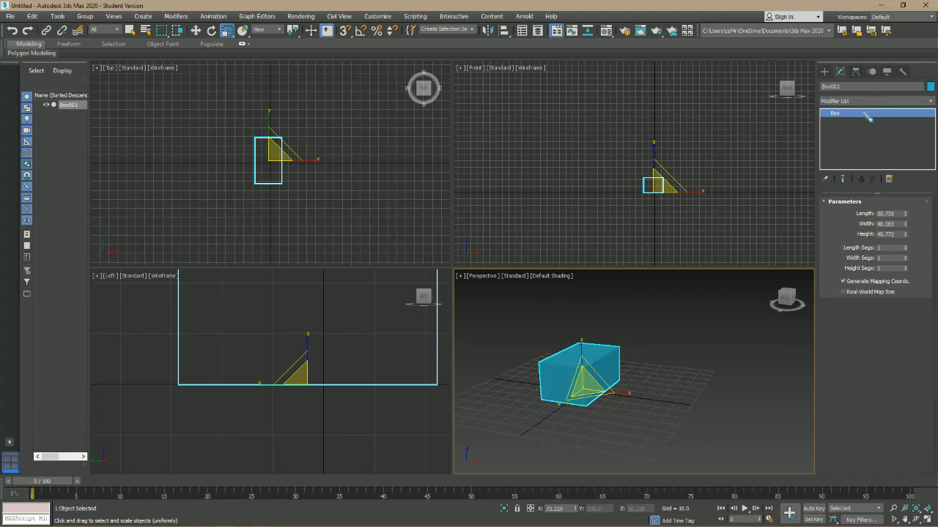
{"action": "left_click", "coordinate": [861, 102]}
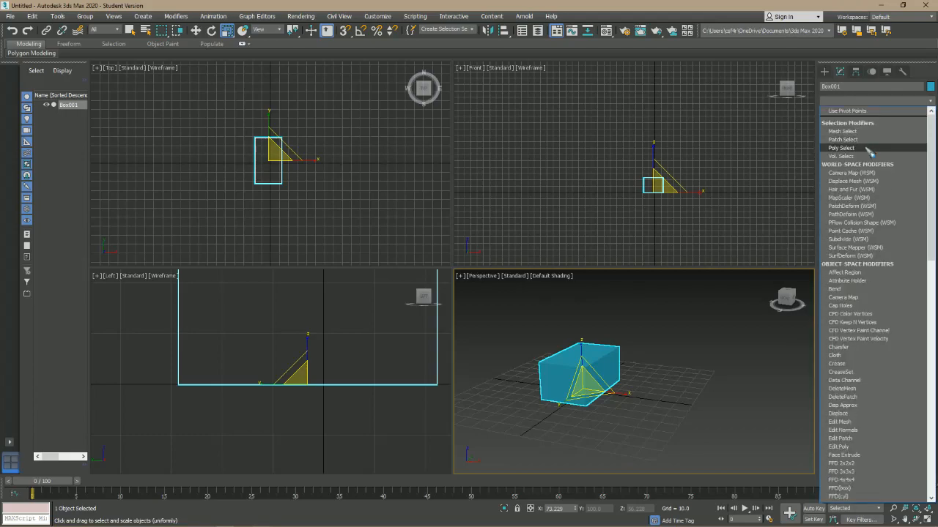
{"action": "key", "text": "e"}
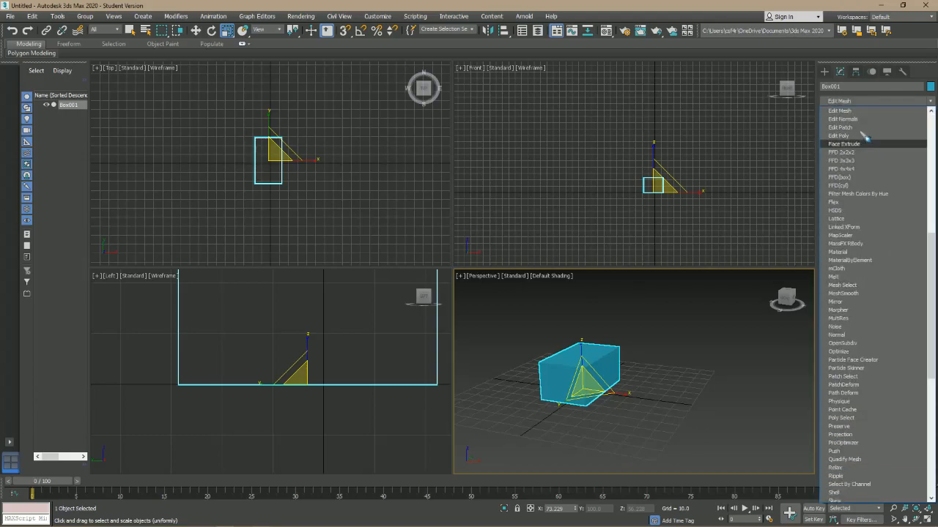
{"action": "left_click", "coordinate": [863, 136]}
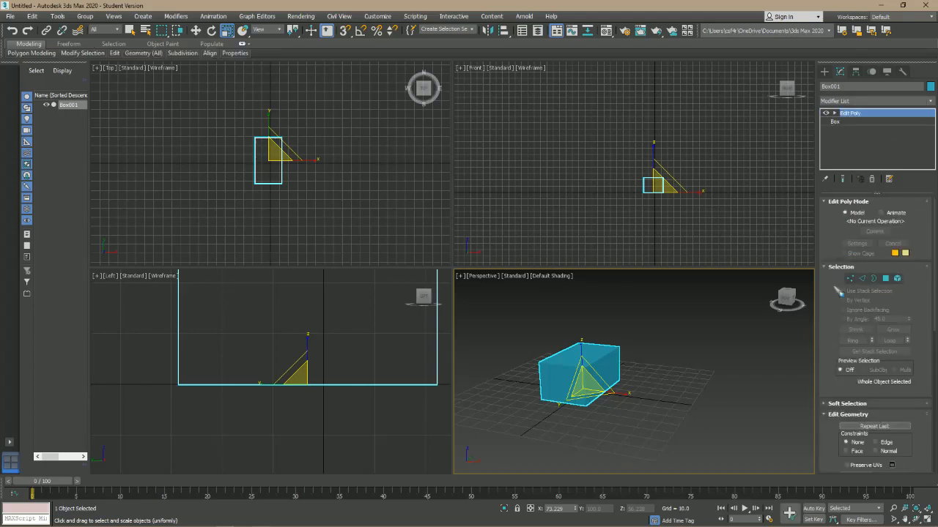
Select the box's top polygon and inset it to leave a rim around the edge
{"action": "middle_click_drag", "start_coordinate": [660, 352], "coordinate": [512, 345], "text": "alt"}
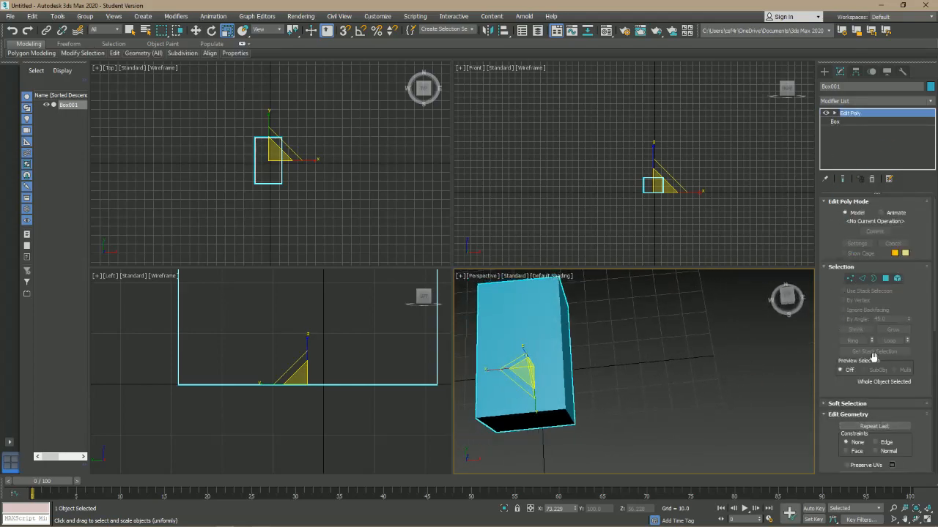
{"action": "scroll", "coordinate": [879, 351], "scroll_direction": "down", "scroll_amount": 3}
{"action": "scroll", "coordinate": [887, 358], "scroll_direction": "up", "scroll_amount": 3}
{"action": "left_click", "coordinate": [886, 279]}
{"action": "left_click", "coordinate": [517, 344]}
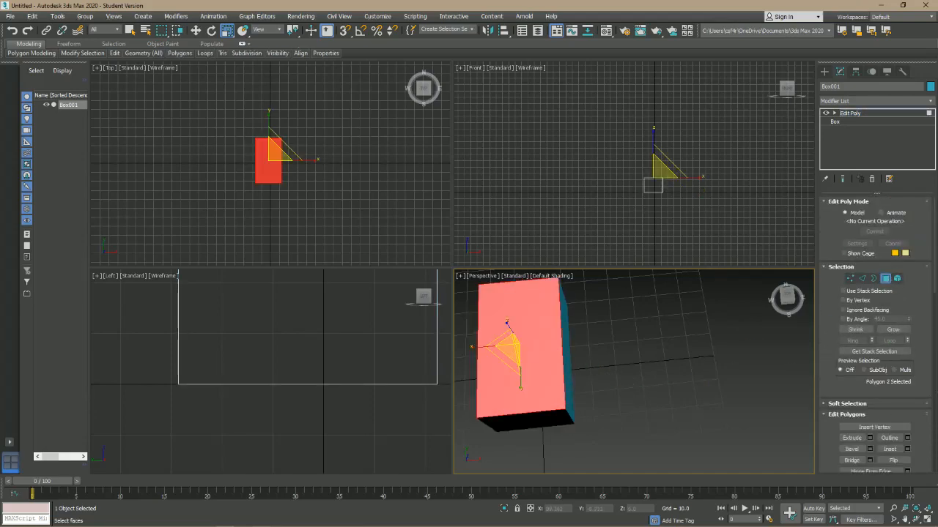
{"action": "scroll", "coordinate": [862, 435], "scroll_direction": "down", "scroll_amount": 1}
{"action": "scroll", "coordinate": [862, 435], "scroll_direction": "down", "scroll_amount": 1}
{"action": "left_click", "coordinate": [890, 420]}
{"action": "left_click_drag", "start_coordinate": [549, 356], "coordinate": [490, 268]}
Extrude the inset top polygon upward into a raised block
{"action": "left_click", "coordinate": [851, 409]}
{"action": "middle_click_drag", "start_coordinate": [645, 407], "coordinate": [555, 323], "text": "alt"}
{"action": "middle_click_drag", "start_coordinate": [687, 372], "coordinate": [653, 331], "text": "alt"}
Scale down the raised block's top polygon so its sides taper inward
{"action": "key", "text": "w"}
{"action": "key", "text": "e"}
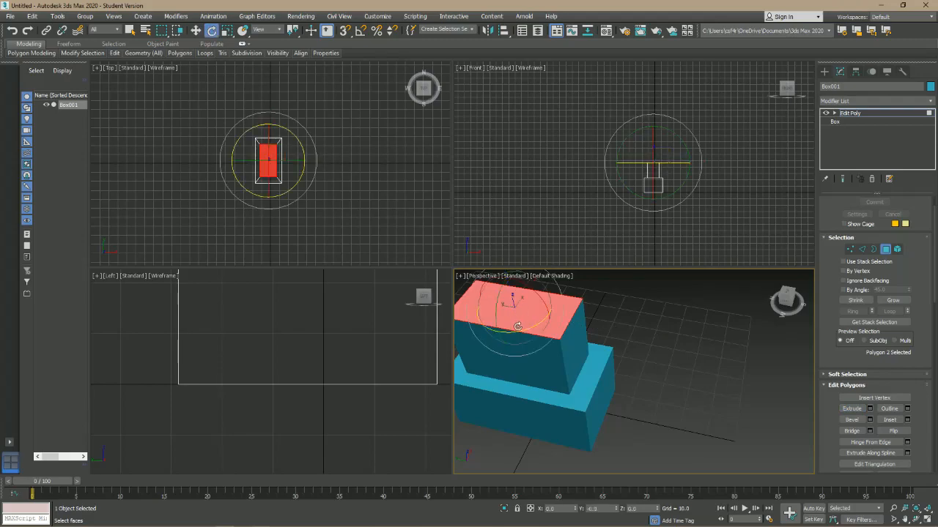
{"action": "key", "text": "r"}
{"action": "left_click_drag", "start_coordinate": [524, 325], "coordinate": [601, 399]}
{"action": "middle_click_drag", "start_coordinate": [601, 399], "coordinate": [549, 322], "text": "alt"}
Move the tapered top polygon along Y to one end of the box so the block leans over
{"action": "key", "text": "w"}
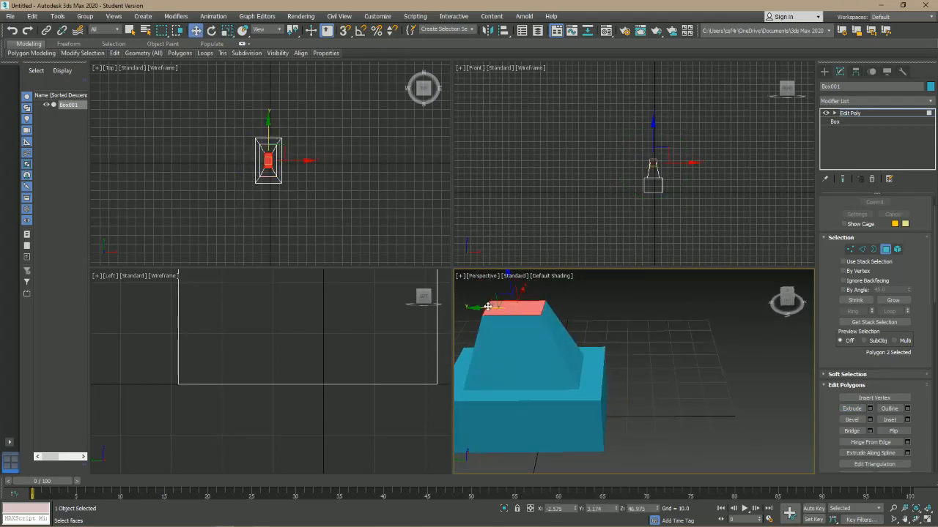
{"action": "left_click_drag", "start_coordinate": [542, 308], "coordinate": [553, 308]}
{"action": "middle_click_drag", "start_coordinate": [552, 307], "coordinate": [653, 372], "text": "alt"}
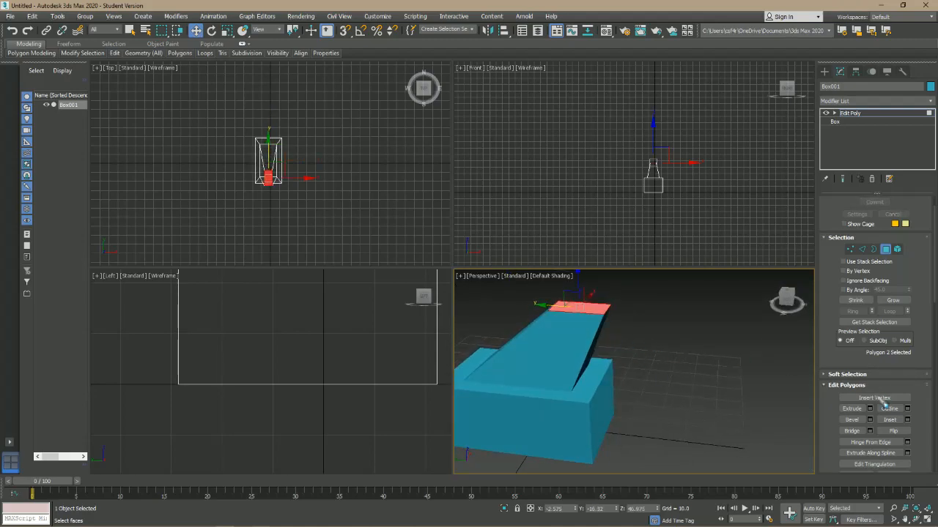
Extrude the leaning block's top polygon again and shift it outward to form a curved fin tip
{"action": "left_click", "coordinate": [862, 411]}
{"action": "left_click_drag", "start_coordinate": [584, 307], "coordinate": [605, 290]}
{"action": "key", "text": "w"}
{"action": "middle_click_drag", "start_coordinate": [677, 324], "coordinate": [671, 362]}
Scale down the end polygon of the fin tip and clear the polygon selection
{"action": "key", "text": "e"}
{"action": "key", "text": "r"}
{"action": "left_click_drag", "start_coordinate": [647, 332], "coordinate": [681, 366]}
{"action": "left_click", "coordinate": [681, 366]}
{"action": "middle_click_drag", "start_coordinate": [681, 366], "coordinate": [732, 333], "text": "alt"}
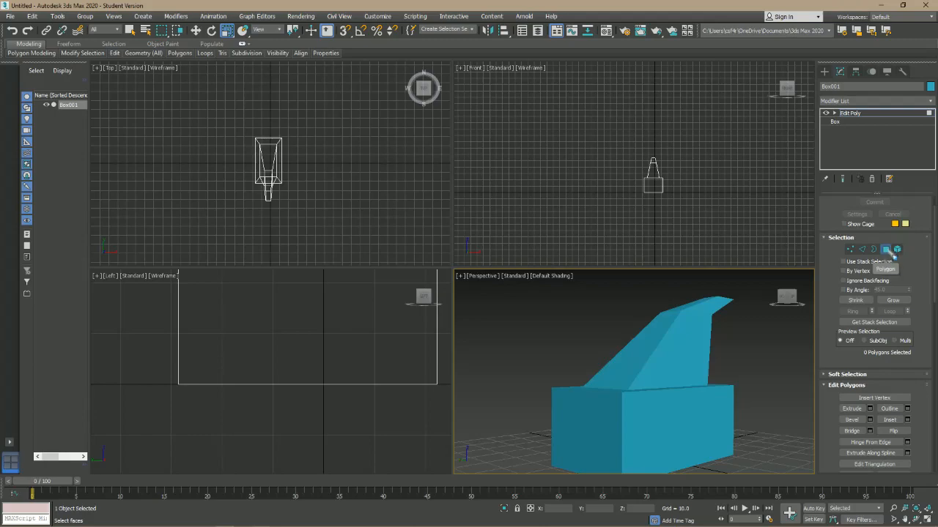
Leave polygon editing and add an Unwrap UVW modifier above Edit Poly
{"action": "left_click", "coordinate": [892, 251]}
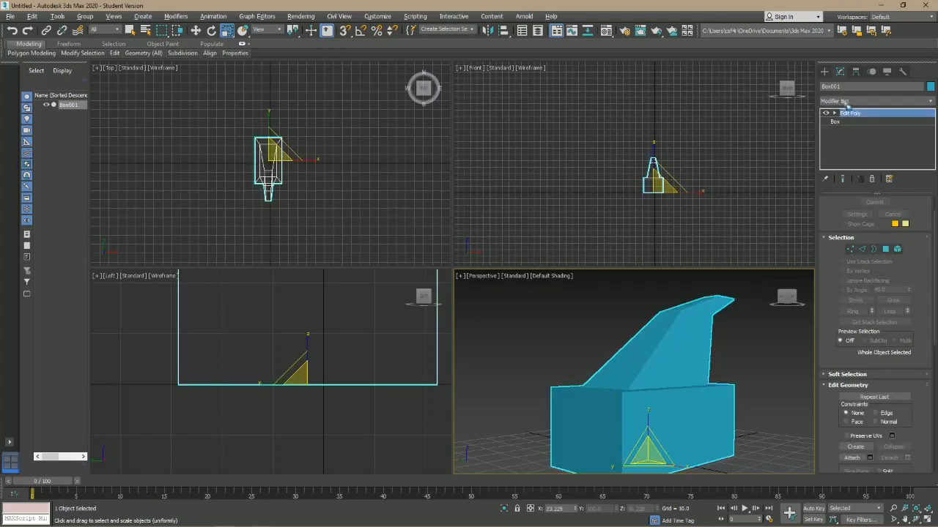
{"action": "key", "text": "4"}
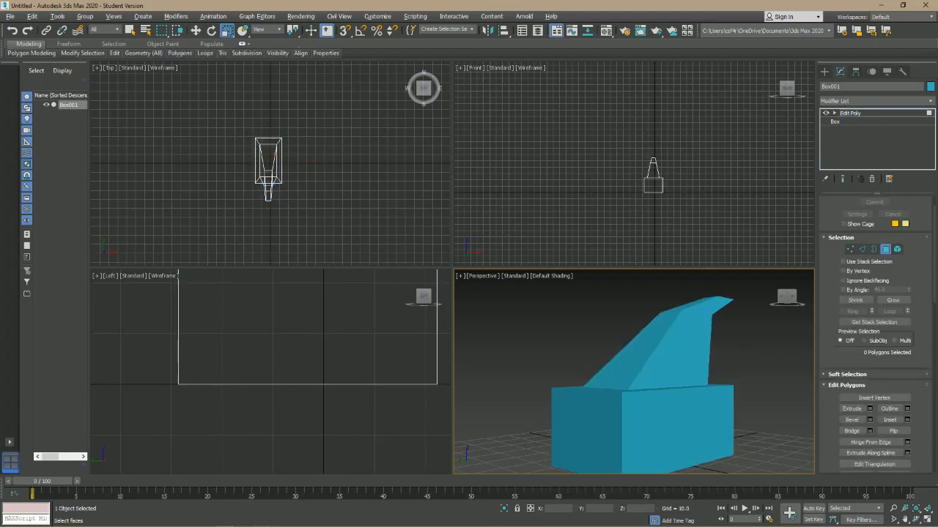
{"action": "left_click", "coordinate": [851, 114]}
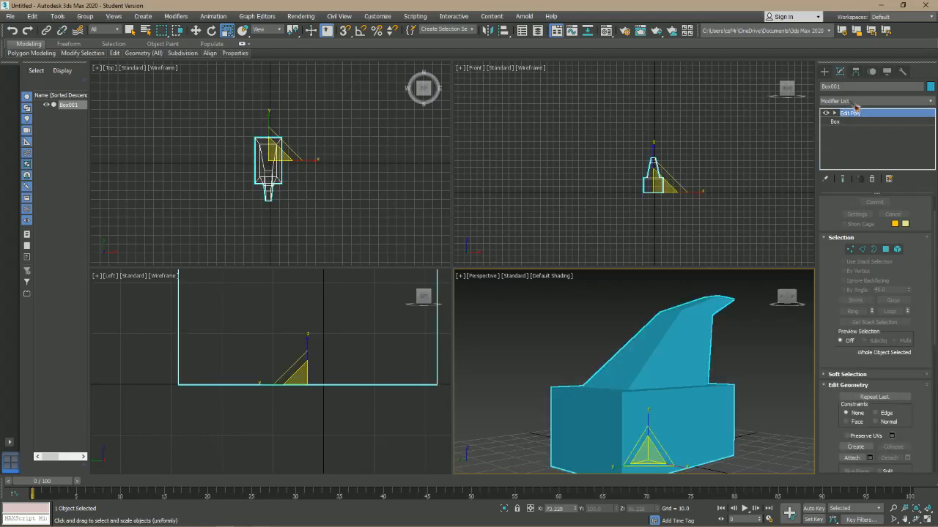
{"action": "left_click", "coordinate": [854, 102]}
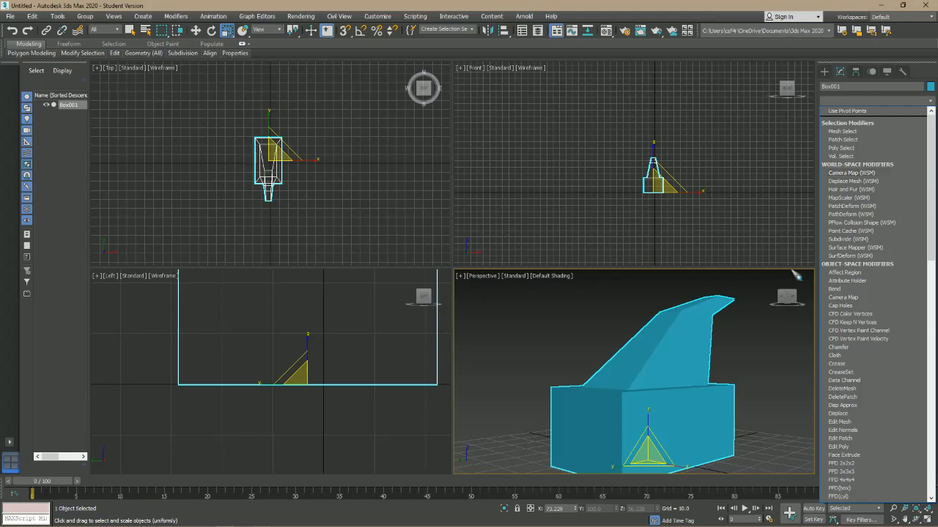
{"action": "left_click", "coordinate": [791, 333]}
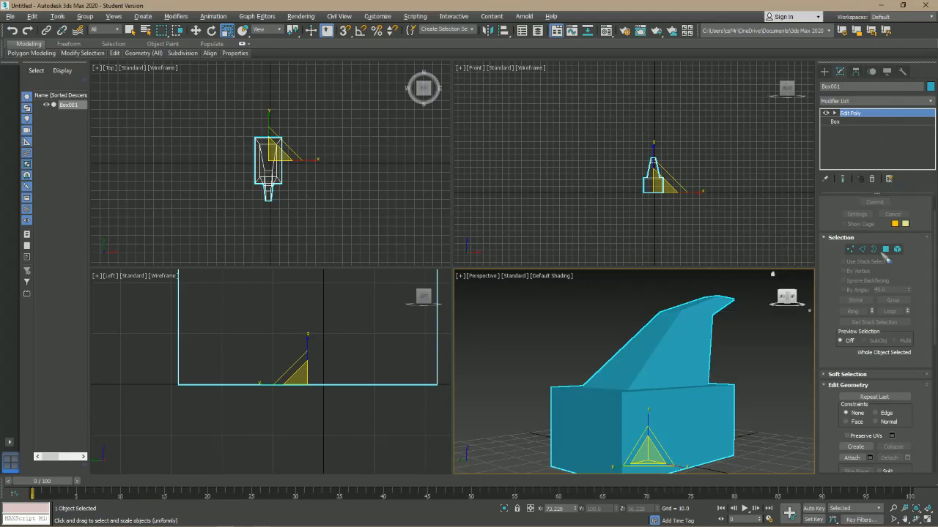
{"action": "left_click", "coordinate": [866, 102]}
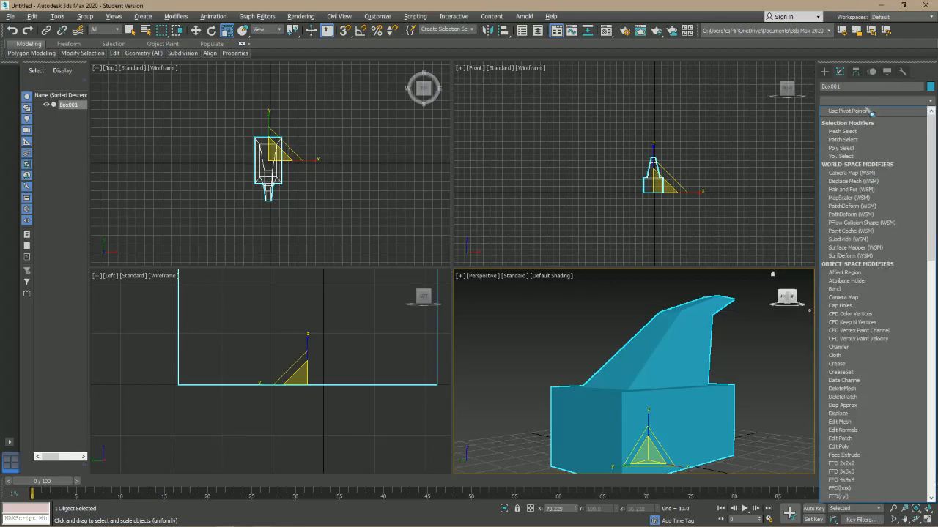
{"action": "key", "text": "u"}
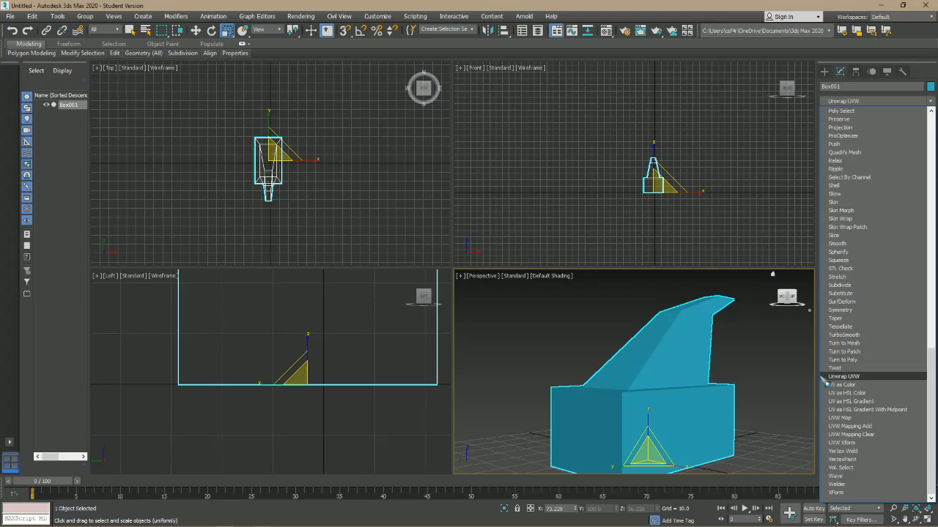
{"action": "left_click", "coordinate": [853, 379]}
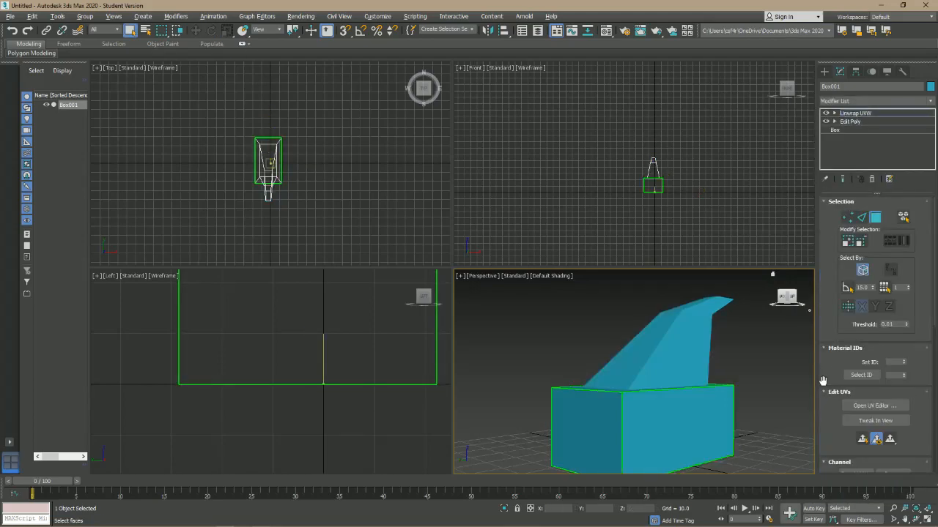
Turn on Box projection mapping for the unwrapped model
{"action": "middle_click_drag", "start_coordinate": [659, 366], "coordinate": [645, 301], "text": "alt"}
{"action": "middle_click_drag", "start_coordinate": [666, 382], "coordinate": [663, 366], "text": "alt"}
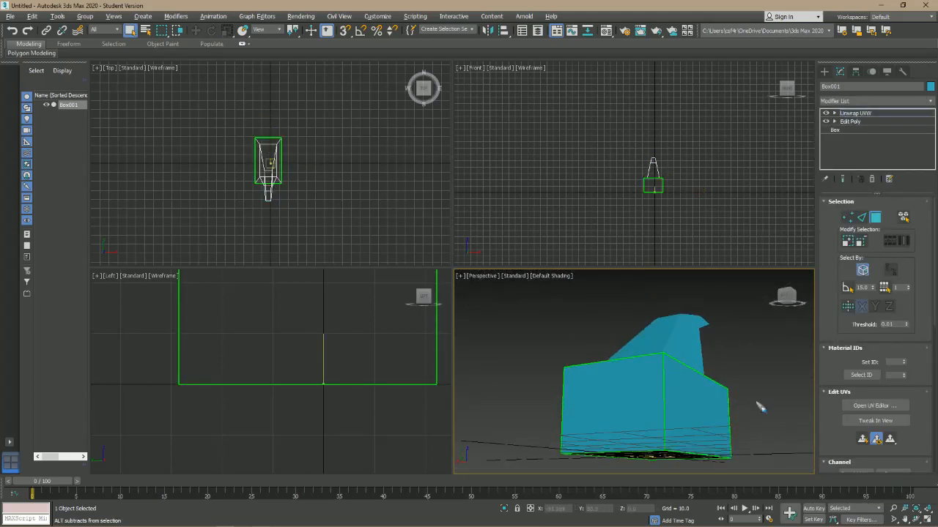
{"action": "scroll", "coordinate": [885, 386], "scroll_direction": "down", "scroll_amount": 5}
{"action": "scroll", "coordinate": [885, 386], "scroll_direction": "down", "scroll_amount": 1}
{"action": "left_click", "coordinate": [902, 397]}
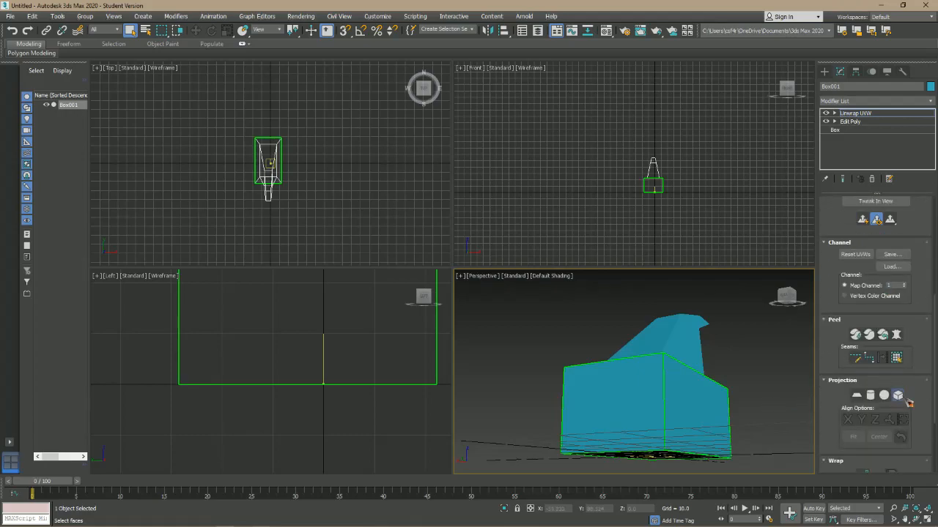
{"action": "middle_click_drag", "start_coordinate": [724, 395], "coordinate": [645, 409], "text": "alt"}
{"action": "scroll", "coordinate": [871, 330], "scroll_direction": "up", "scroll_amount": 2}
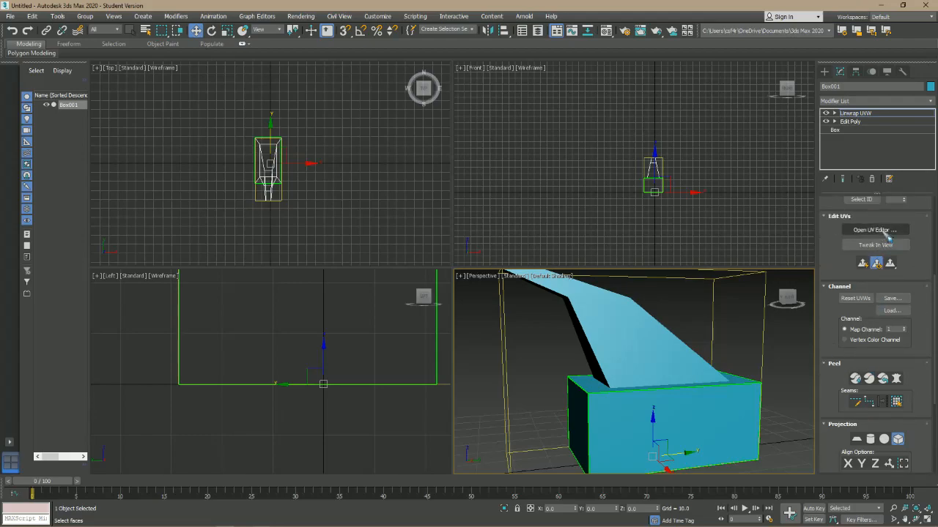
Open the UV editor, place it clear of the perspective view, and expand the Unwrap UVW sub-object levels
{"action": "left_click", "coordinate": [885, 232]}
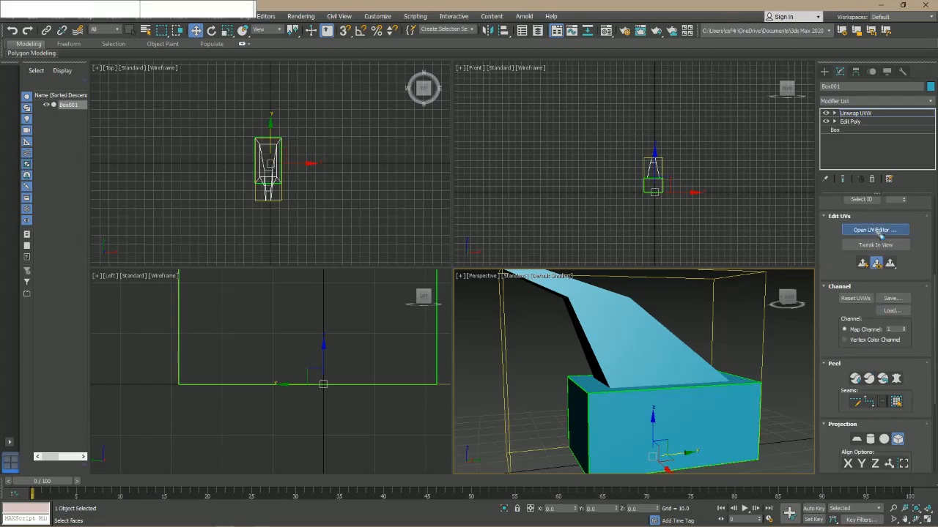
{"action": "left_click_drag", "start_coordinate": [204, 44], "coordinate": [270, 45]}
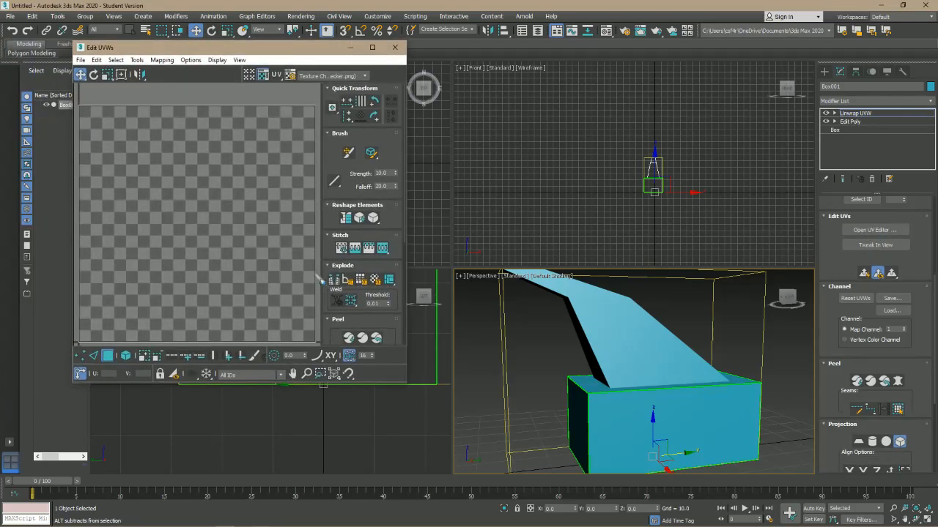
{"action": "left_click", "coordinate": [834, 113]}
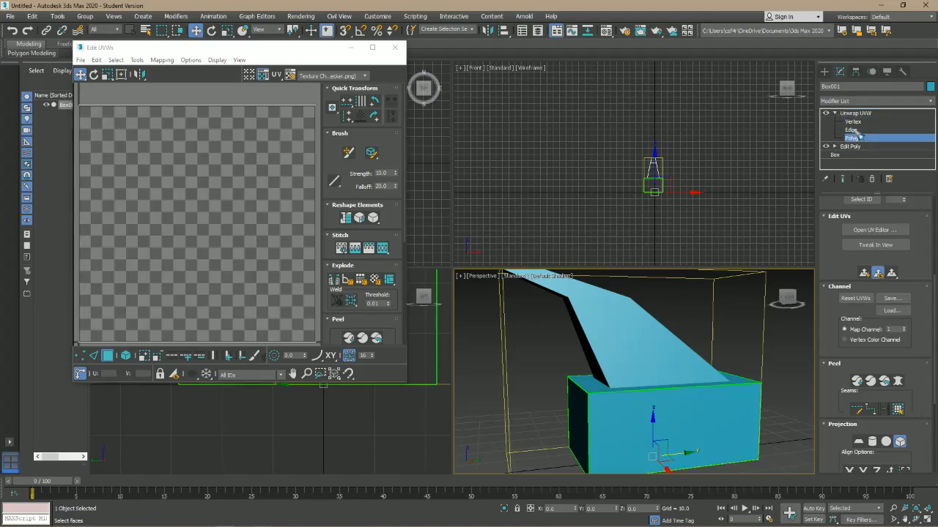
Select individual polygons on the base and fin in turn to examine how each is laid out in the UV editor
{"action": "key", "text": "q"}
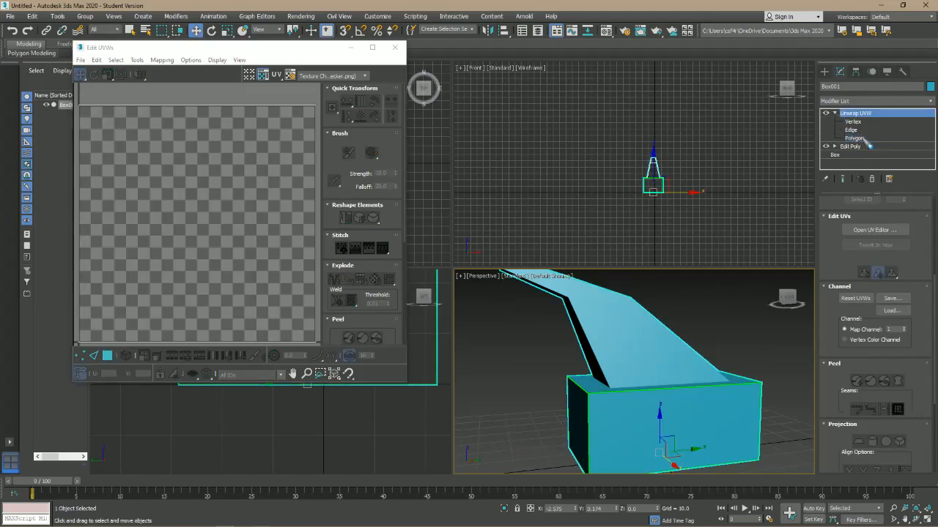
{"action": "left_click", "coordinate": [666, 435]}
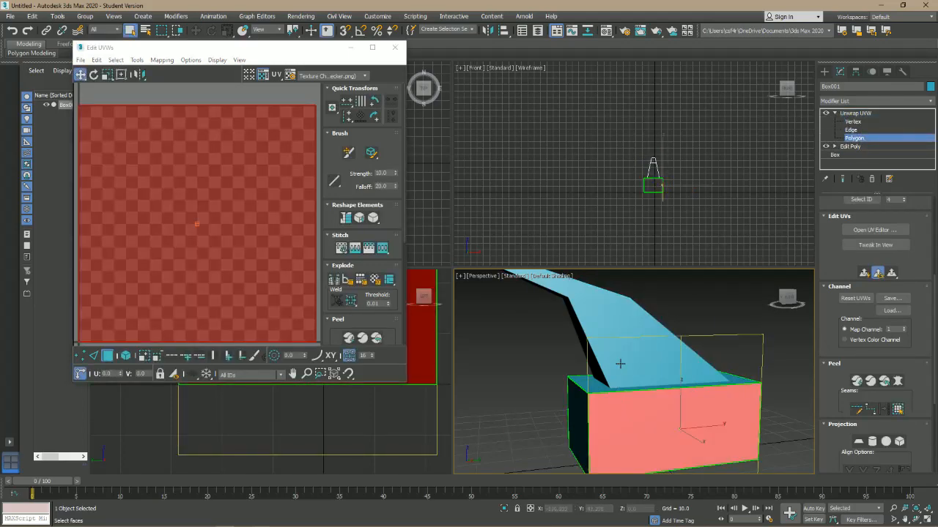
{"action": "left_click", "coordinate": [592, 307]}
{"action": "left_click", "coordinate": [581, 286]}
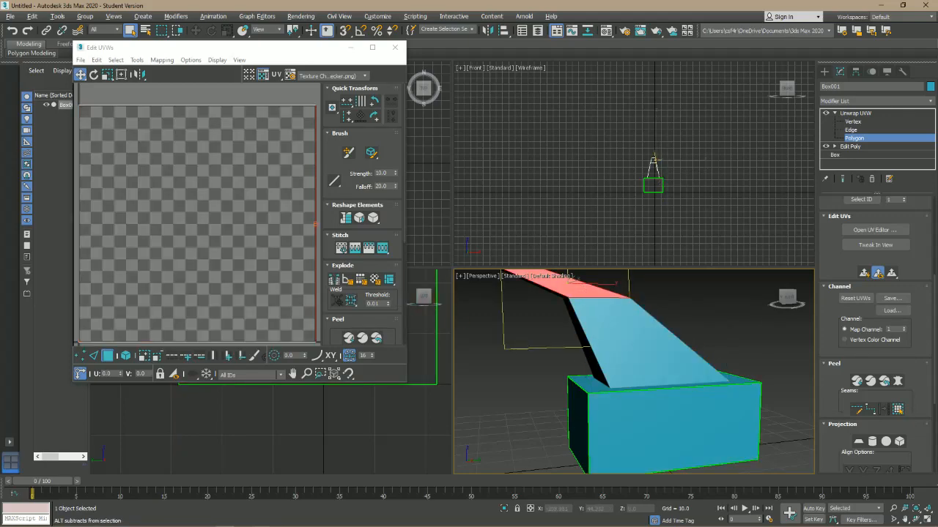
{"action": "left_click", "coordinate": [575, 423]}
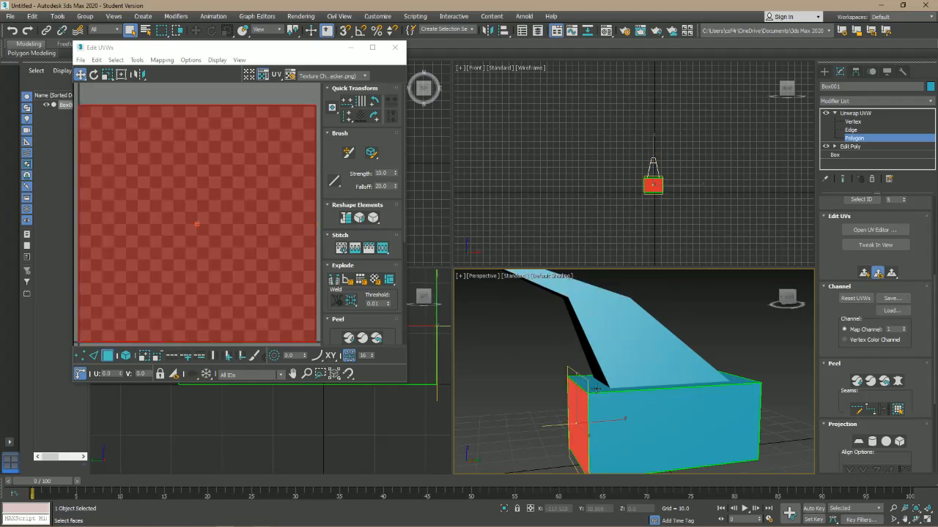
{"action": "left_click", "coordinate": [588, 354]}
{"action": "scroll", "coordinate": [534, 403], "scroll_direction": "down", "scroll_amount": 6}
{"action": "left_click", "coordinate": [220, 342]}
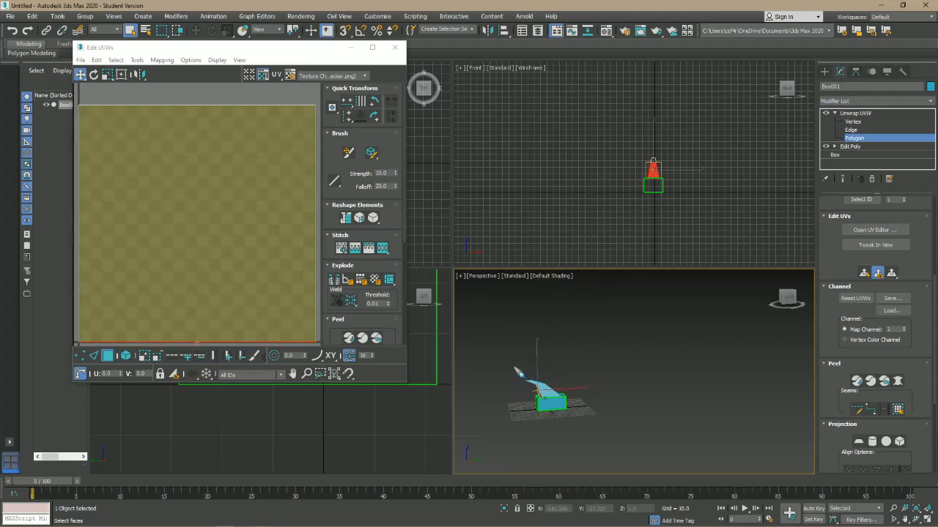
Select the polygons across the box and fin, flatten their UVs by polygon angle, and check single polygons in the resulting layout
{"action": "left_click_drag", "start_coordinate": [515, 367], "coordinate": [612, 441]}
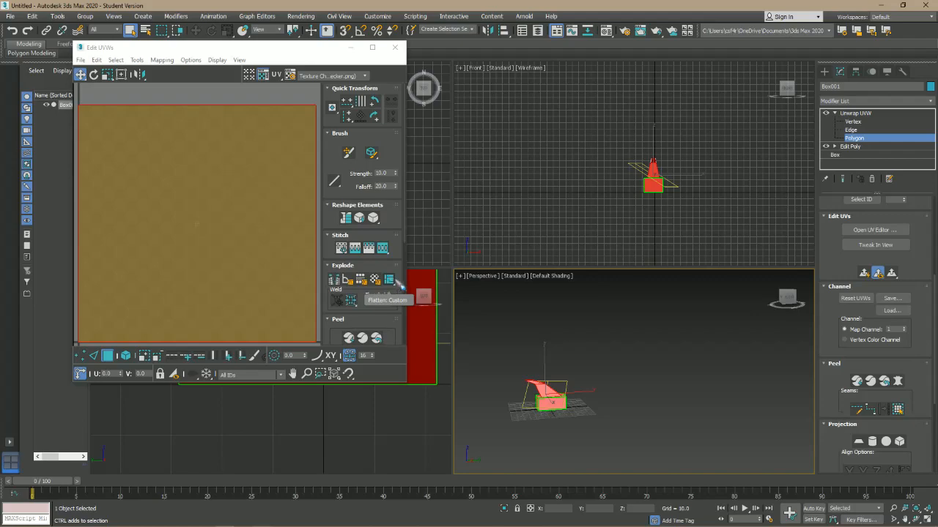
{"action": "left_click", "coordinate": [347, 281]}
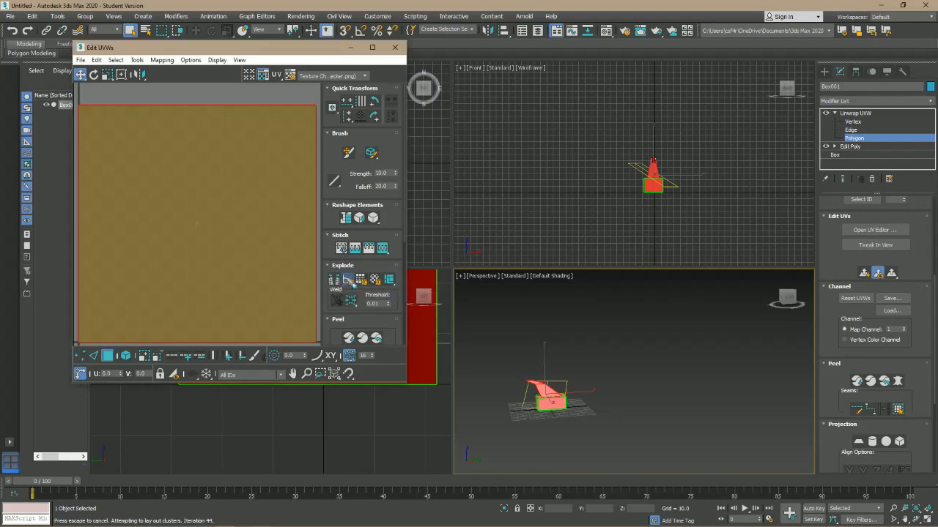
{"action": "left_click", "coordinate": [230, 208]}
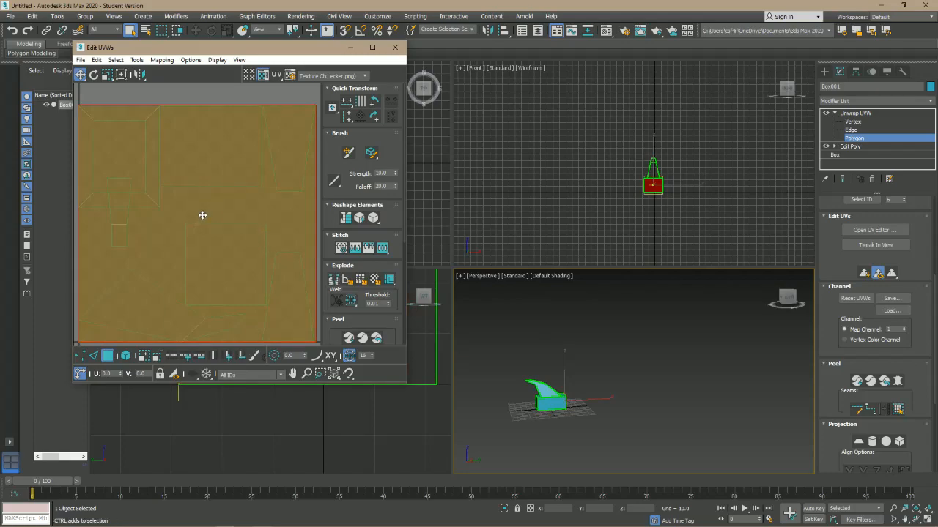
{"action": "left_click_drag", "start_coordinate": [207, 236], "coordinate": [205, 237]}
{"action": "left_click", "coordinate": [548, 391]}
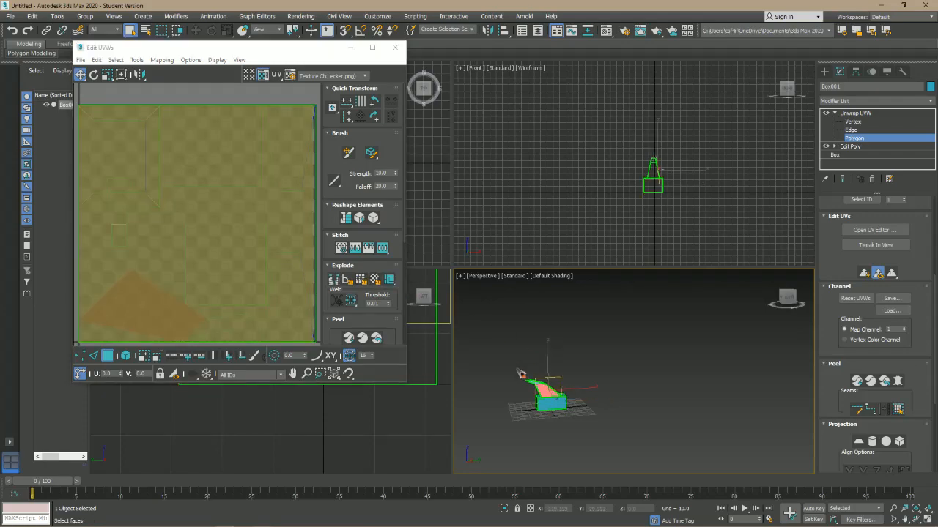
Reselect the polygons across the box and fin, flatten their UVs with Flatten: Custom, and clear the selection
{"action": "left_click_drag", "start_coordinate": [517, 368], "coordinate": [584, 430]}
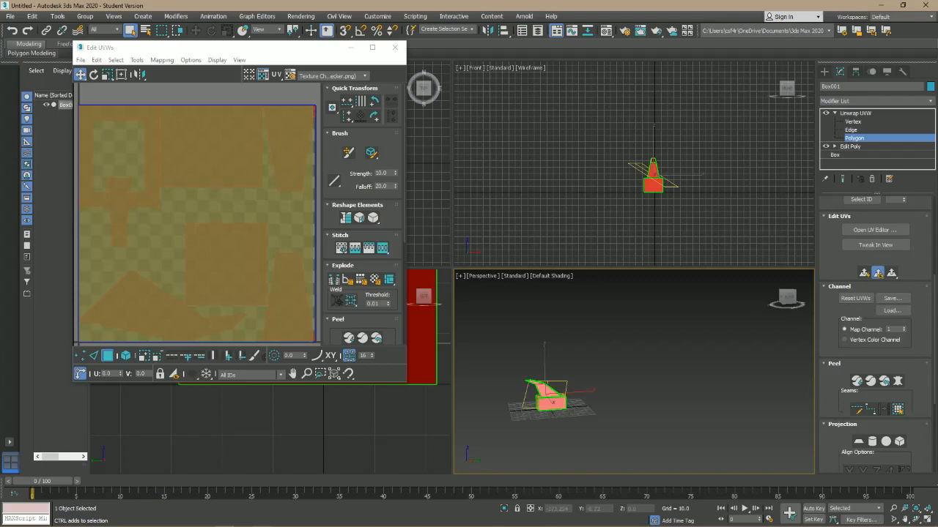
{"action": "left_click", "coordinate": [391, 281]}
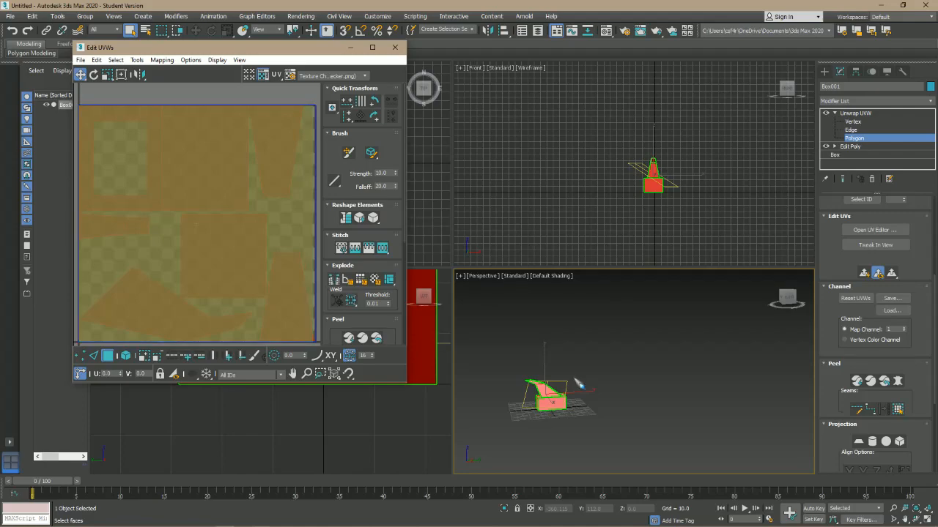
{"action": "left_click", "coordinate": [595, 407]}
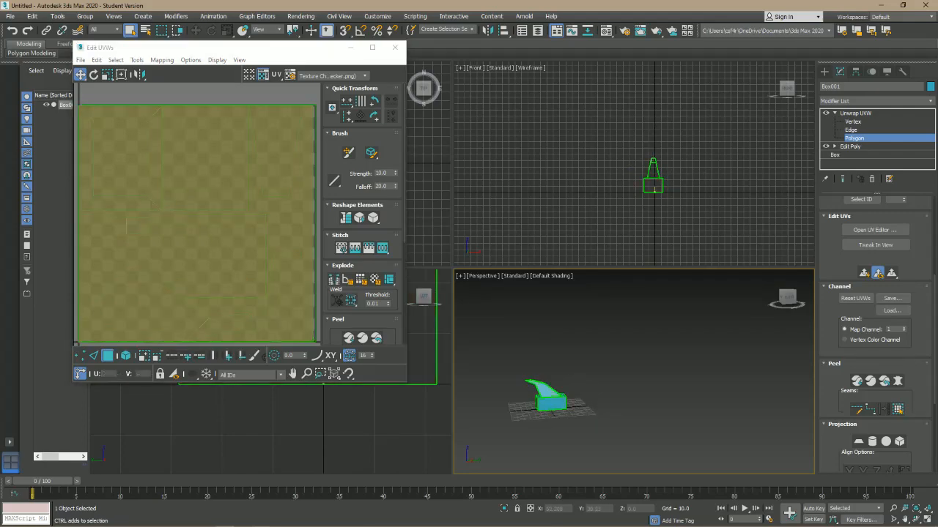
Select a large base polygon in the UV editor, turn on Freeform mode, try enlarging the polygon from its corner, and undo the enlargement
{"action": "left_click", "coordinate": [307, 292]}
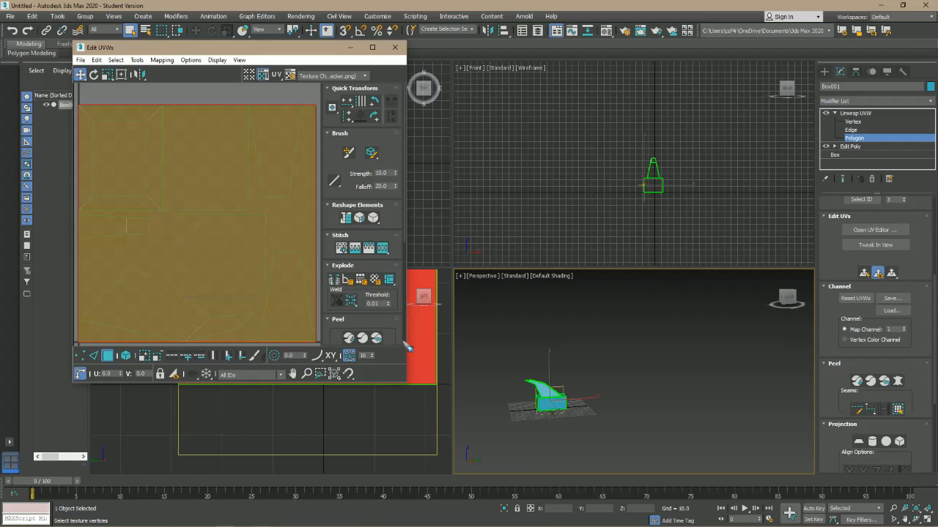
{"action": "middle_click_drag", "start_coordinate": [410, 415], "coordinate": [444, 469]}
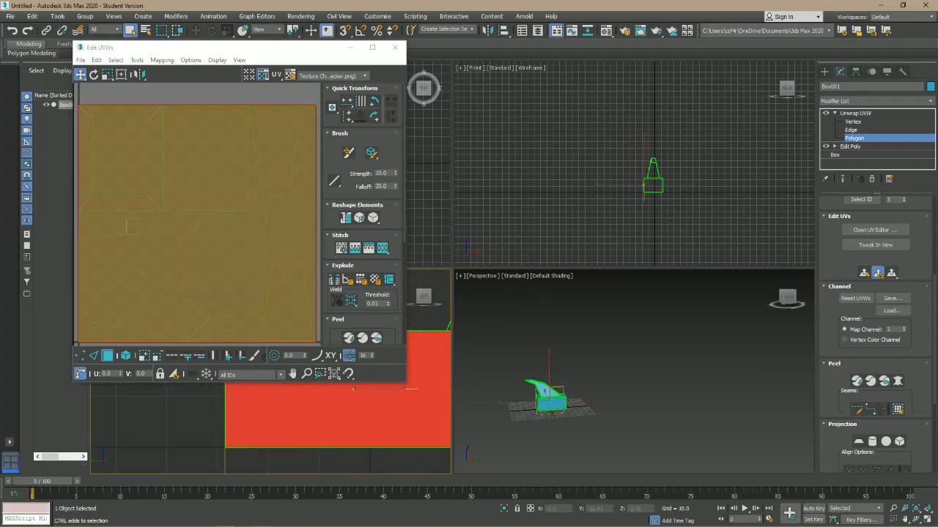
{"action": "middle_click_drag", "start_coordinate": [397, 413], "coordinate": [369, 440]}
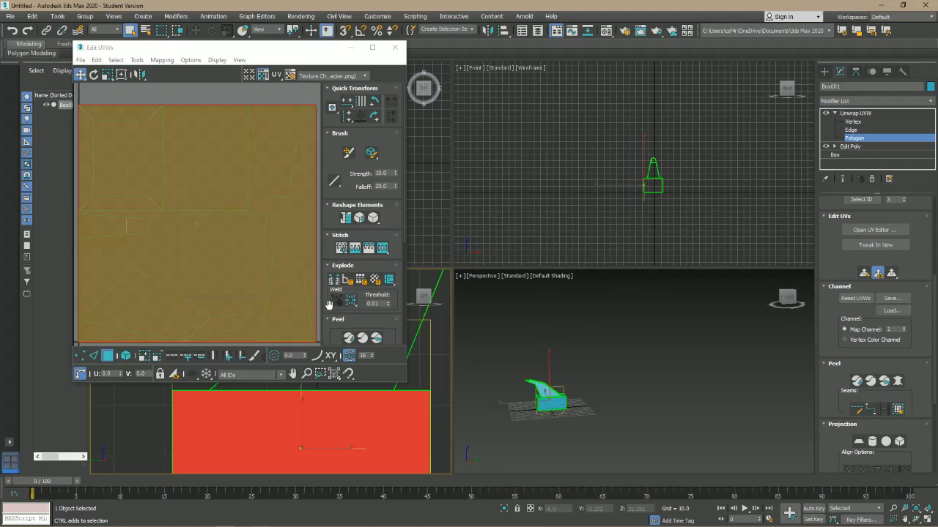
{"action": "scroll", "coordinate": [311, 297], "scroll_direction": "down", "scroll_amount": 4}
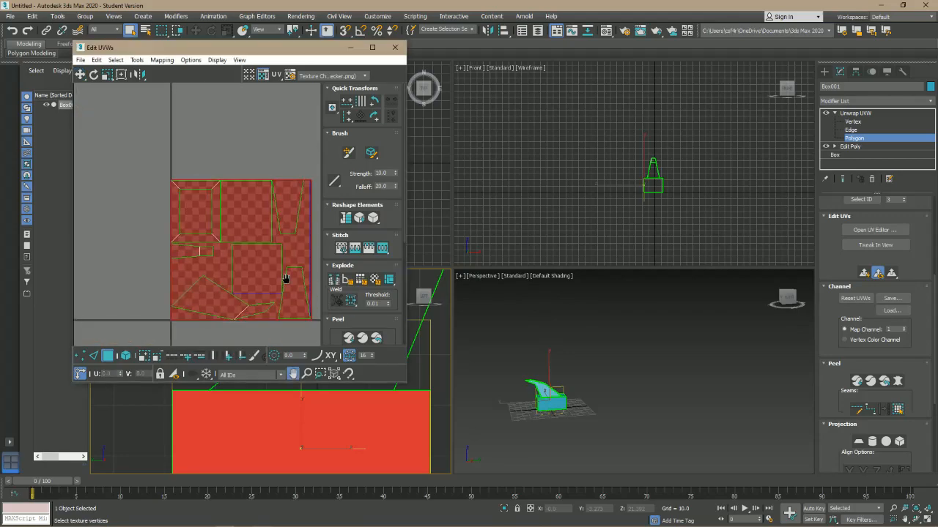
{"action": "middle_click_drag", "start_coordinate": [289, 276], "coordinate": [236, 265]}
{"action": "key", "text": "ctrl+a"}
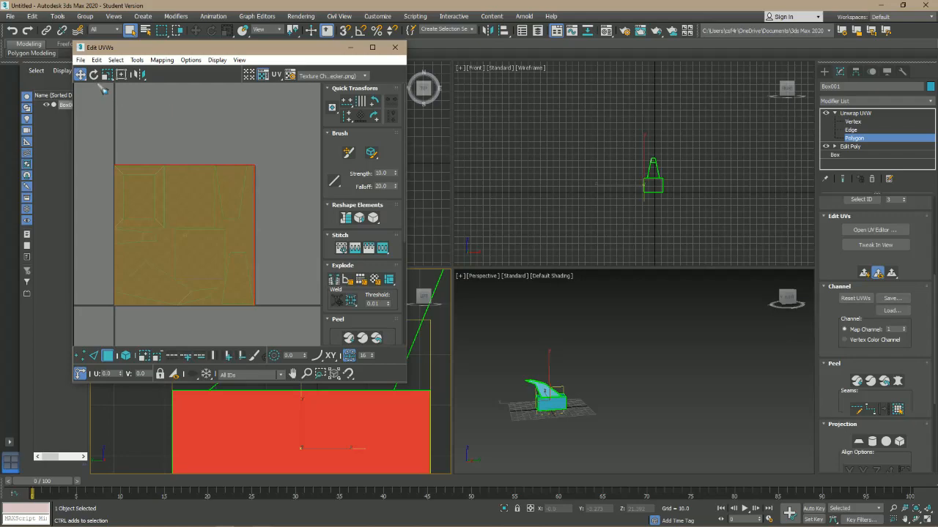
{"action": "left_click", "coordinate": [121, 74]}
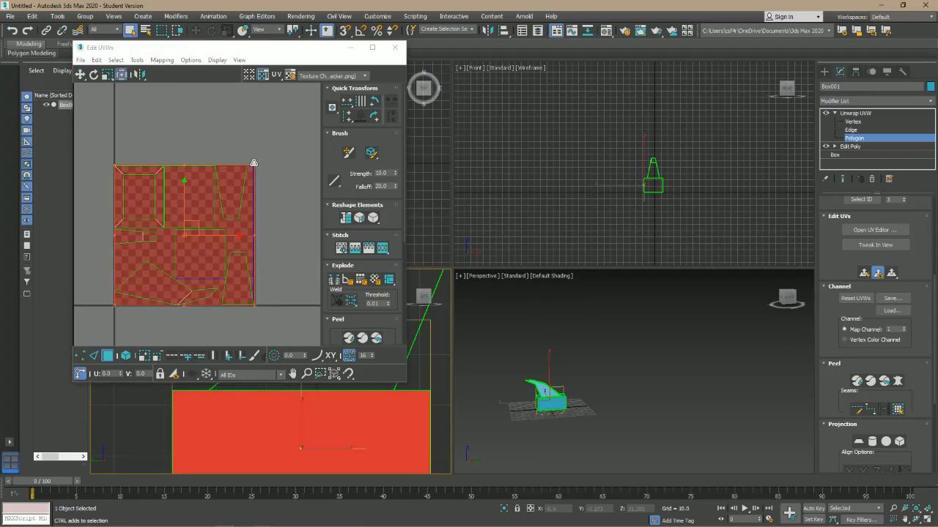
{"action": "left_click_drag", "start_coordinate": [254, 163], "coordinate": [286, 119]}
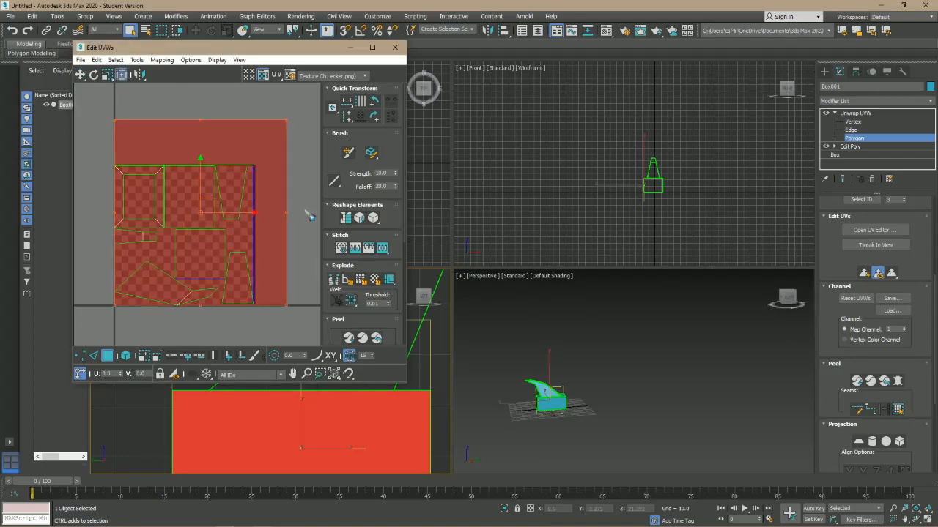
{"action": "key", "text": "ctrl+z"}
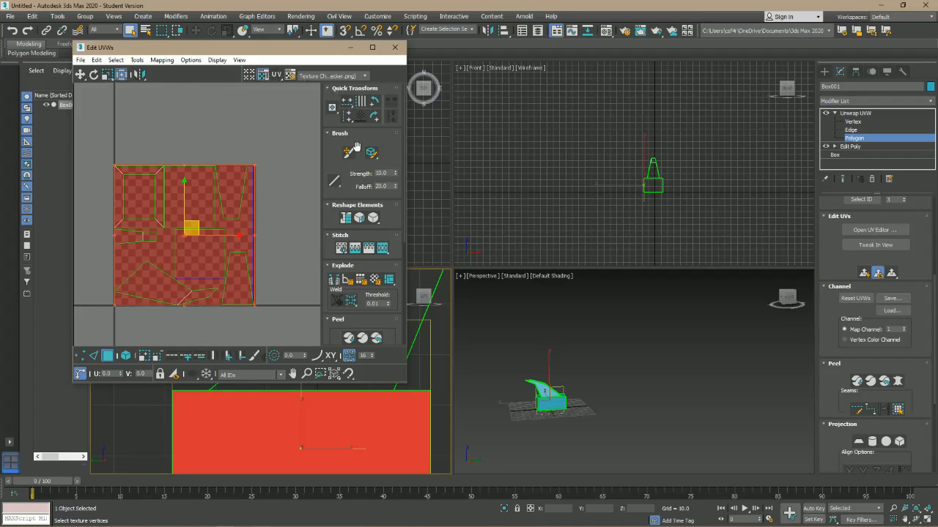
Quick Peel the tile-filling base polygons one at a time in the UV editor and clear the selection
{"action": "scroll", "coordinate": [348, 288], "scroll_direction": "down", "scroll_amount": 5}
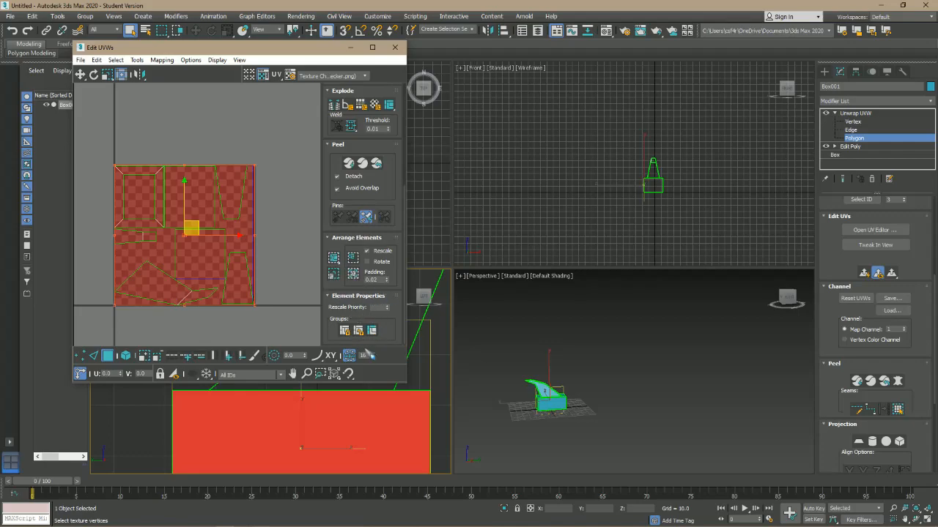
{"action": "left_click", "coordinate": [292, 265]}
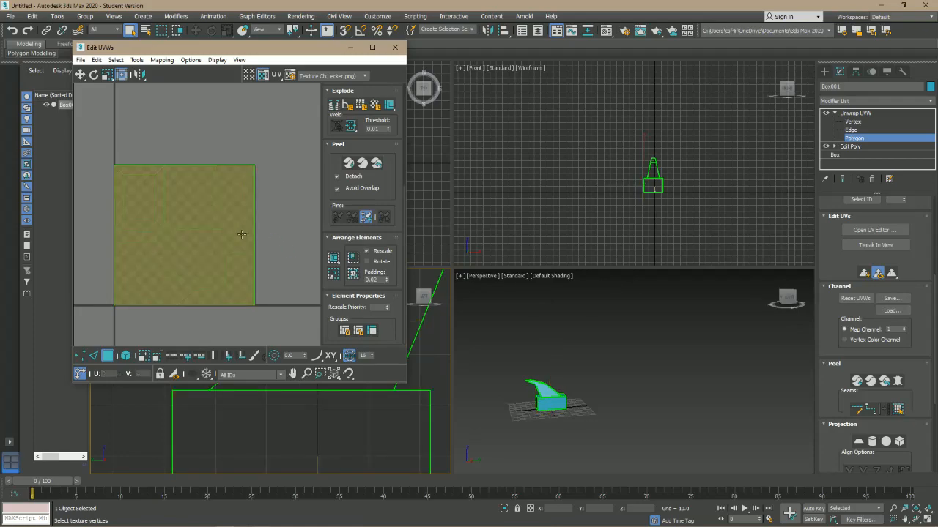
{"action": "left_click", "coordinate": [184, 247]}
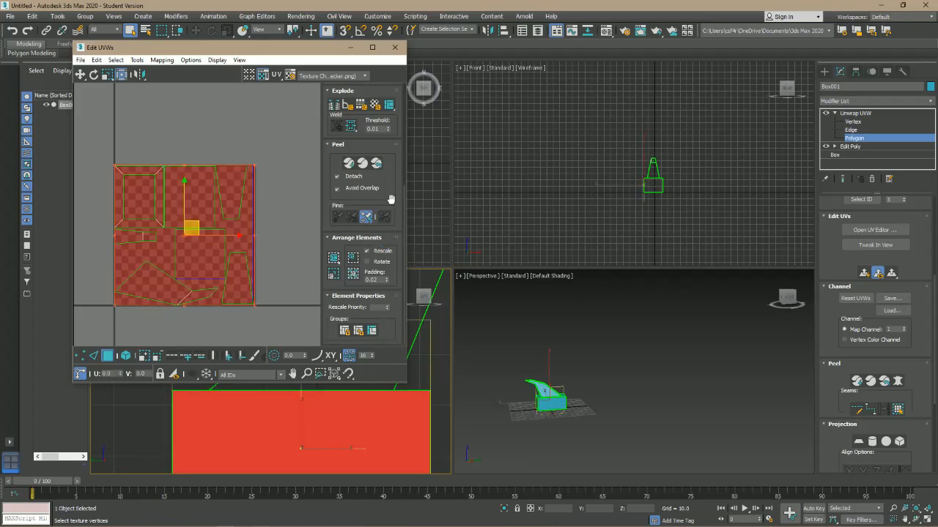
{"action": "left_click", "coordinate": [349, 163]}
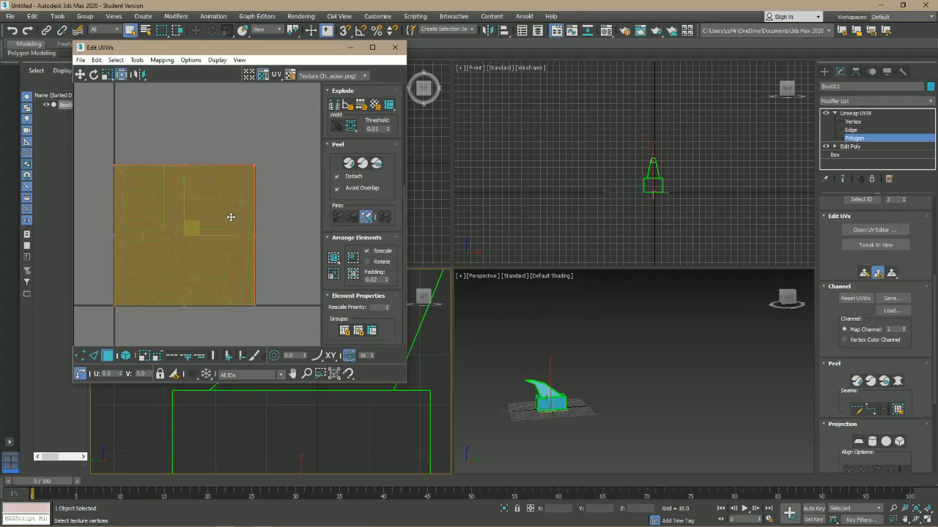
{"action": "left_click", "coordinate": [195, 172]}
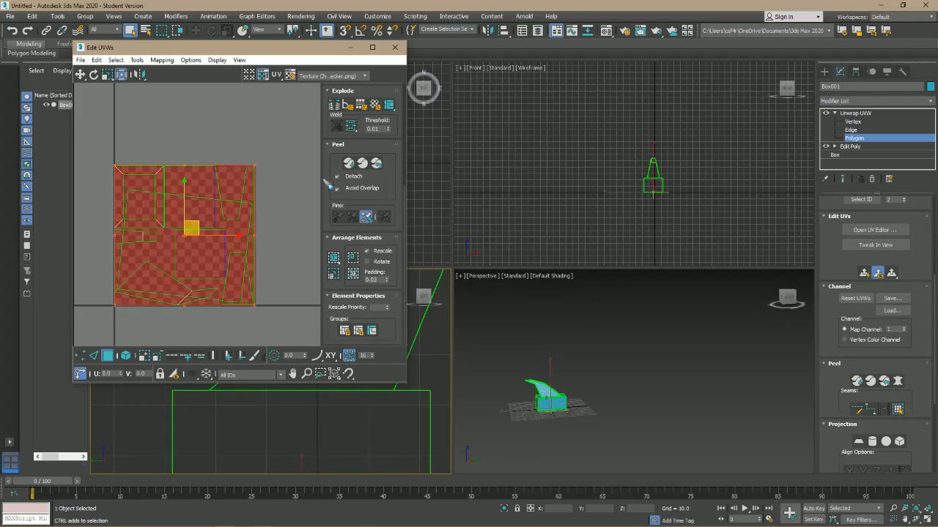
{"action": "left_click", "coordinate": [360, 166]}
{"action": "left_click", "coordinate": [251, 256]}
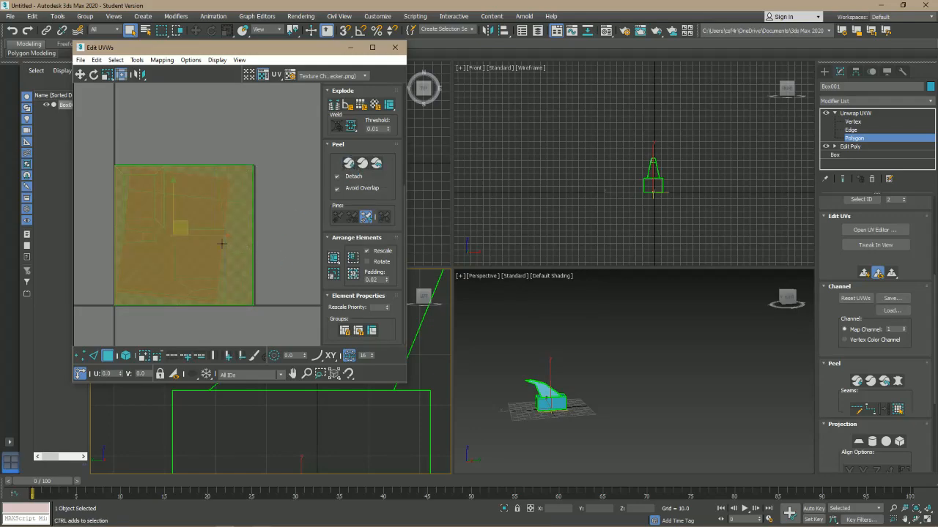
{"action": "left_click", "coordinate": [282, 226]}
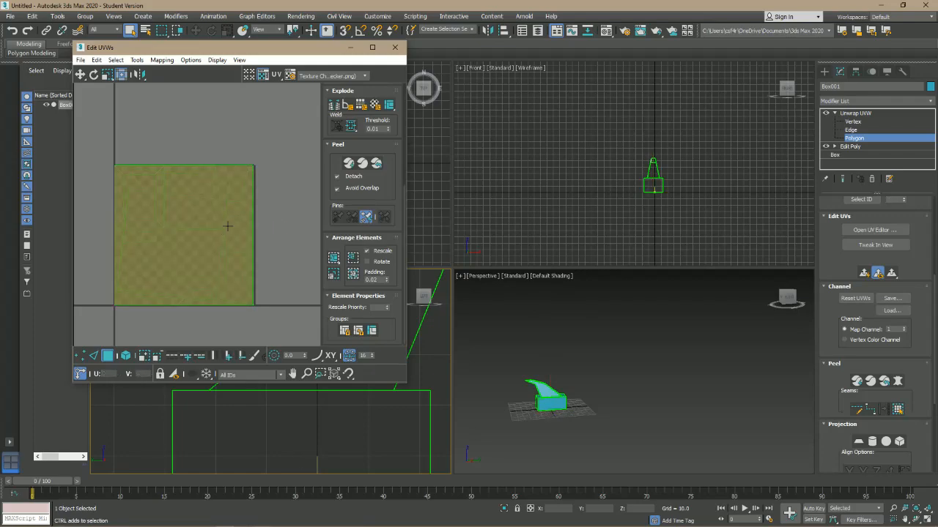
{"action": "left_click", "coordinate": [233, 230]}
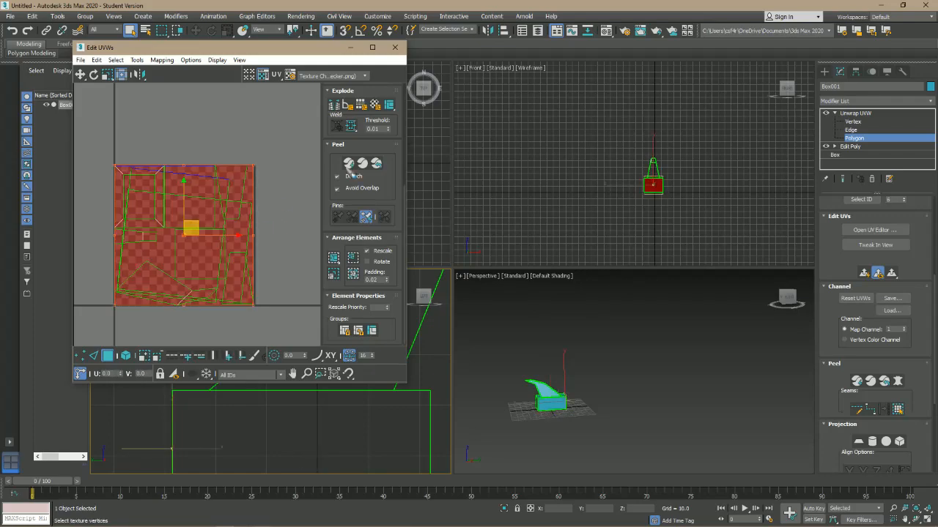
{"action": "left_click", "coordinate": [299, 250]}
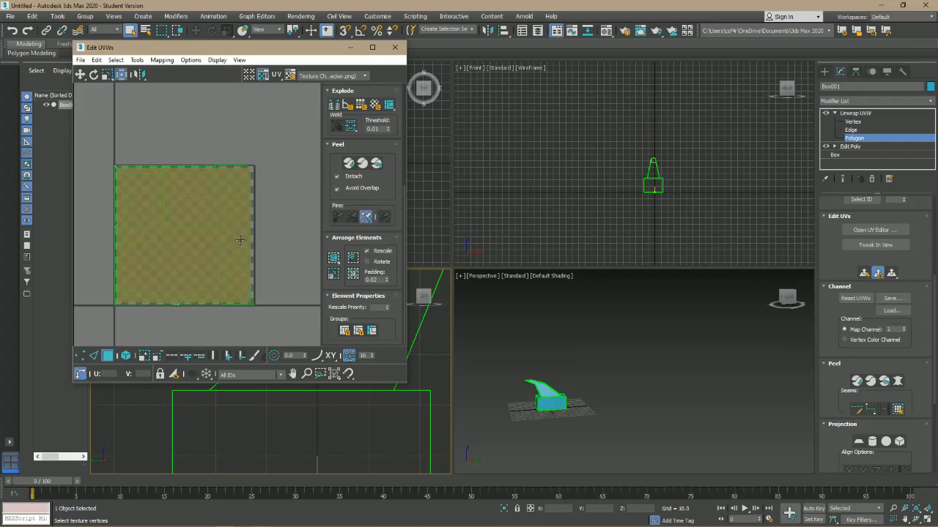
Move the first large peeled polygon out of the checkered UV tile to the area on its left
{"action": "middle_click_drag", "start_coordinate": [266, 261], "coordinate": [303, 244]}
{"action": "left_click", "coordinate": [230, 233]}
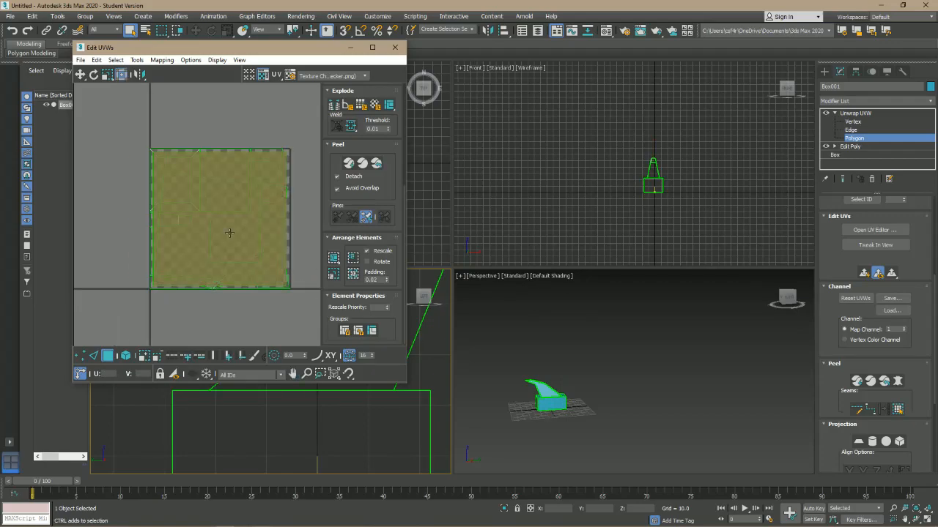
{"action": "middle_click_drag", "start_coordinate": [180, 302], "coordinate": [182, 286]}
{"action": "left_click", "coordinate": [201, 197]}
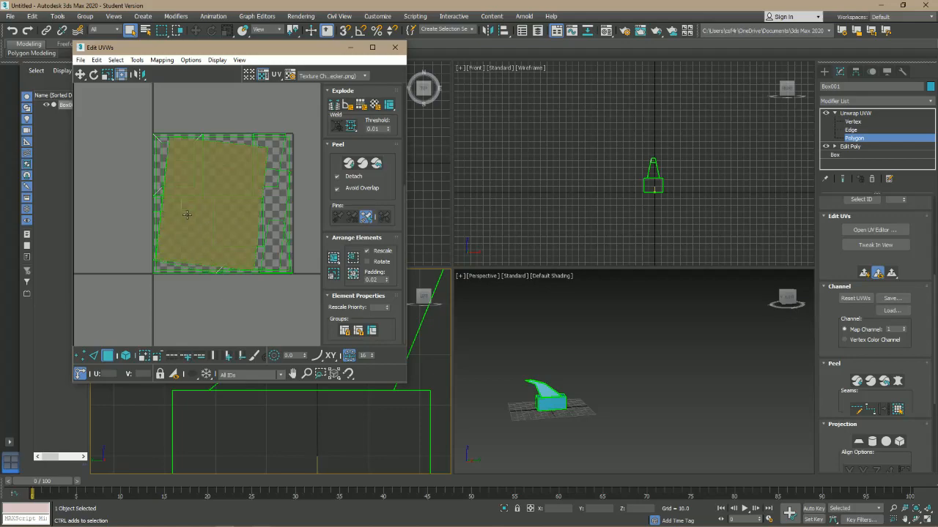
{"action": "left_click_drag", "start_coordinate": [218, 222], "coordinate": [74, 203]}
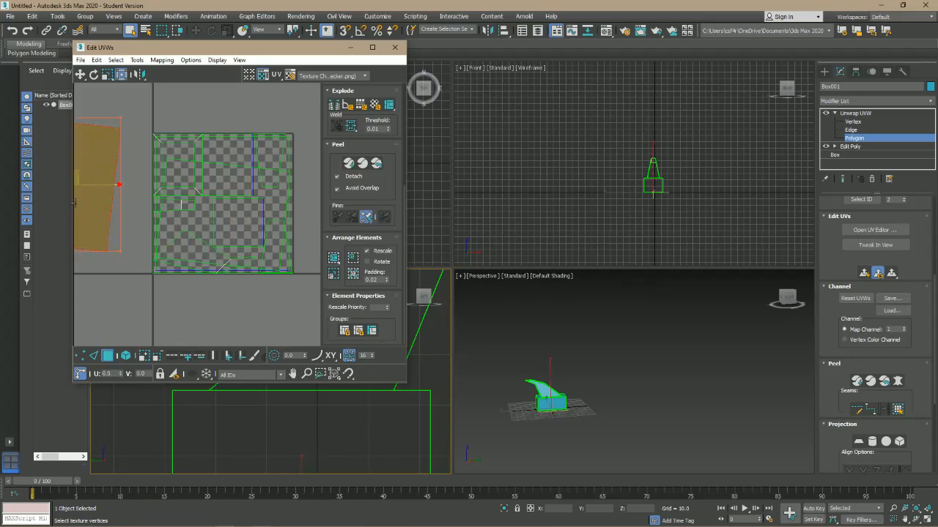
{"action": "middle_click_drag", "start_coordinate": [183, 241], "coordinate": [217, 236]}
Move the large upright square polygon out of the UV tile to the area below and left of it
{"action": "left_click_drag", "start_coordinate": [245, 199], "coordinate": [120, 290]}
{"action": "middle_click_drag", "start_coordinate": [224, 318], "coordinate": [249, 231]}
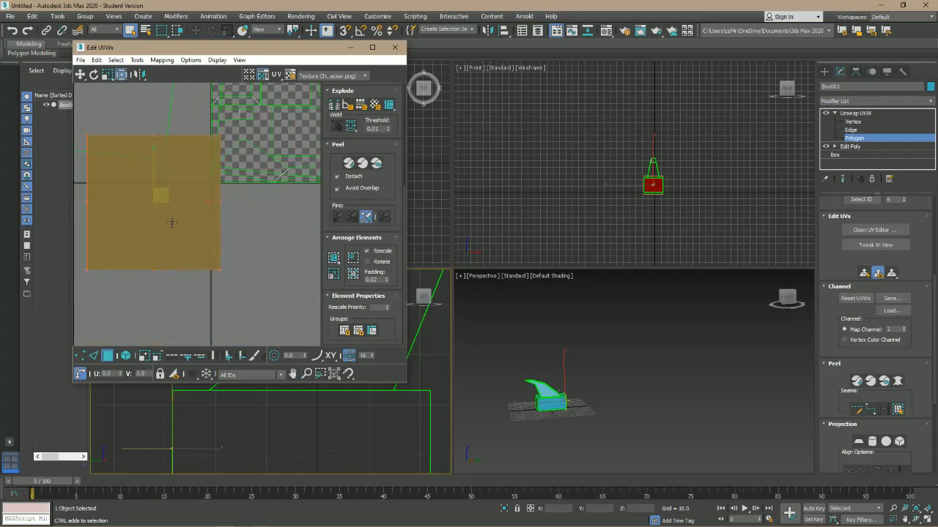
{"action": "left_click_drag", "start_coordinate": [175, 221], "coordinate": [151, 272]}
{"action": "middle_click_drag", "start_coordinate": [211, 253], "coordinate": [122, 315]}
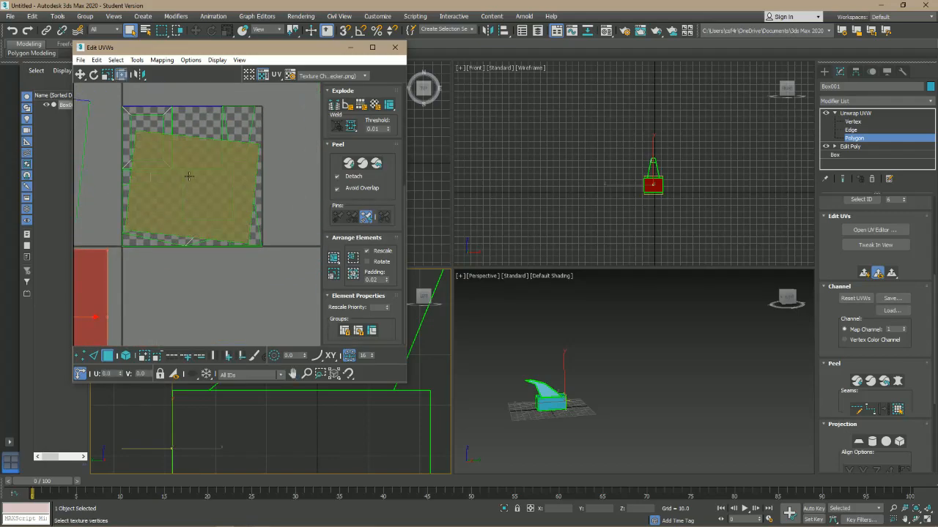
Move the remaining large tilted polygon out of the UV tile to the area directly below it and clear the selection
{"action": "left_click_drag", "start_coordinate": [188, 178], "coordinate": [325, 175]}
{"action": "middle_click_drag", "start_coordinate": [192, 292], "coordinate": [211, 285]}
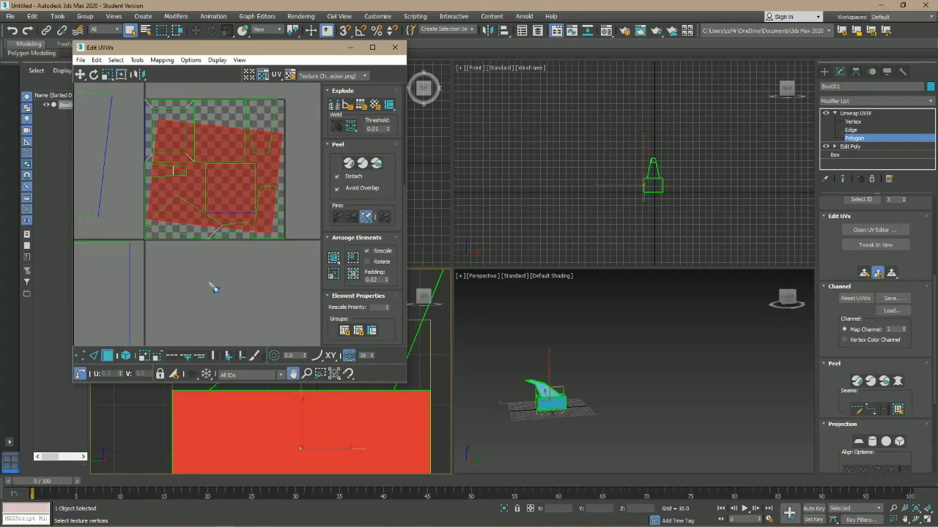
{"action": "left_click_drag", "start_coordinate": [211, 176], "coordinate": [213, 306]}
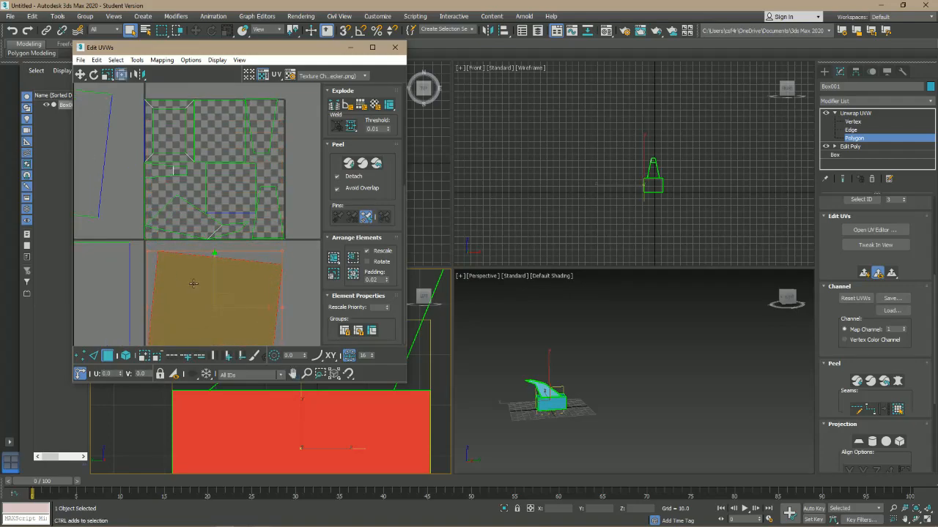
{"action": "left_click", "coordinate": [293, 210]}
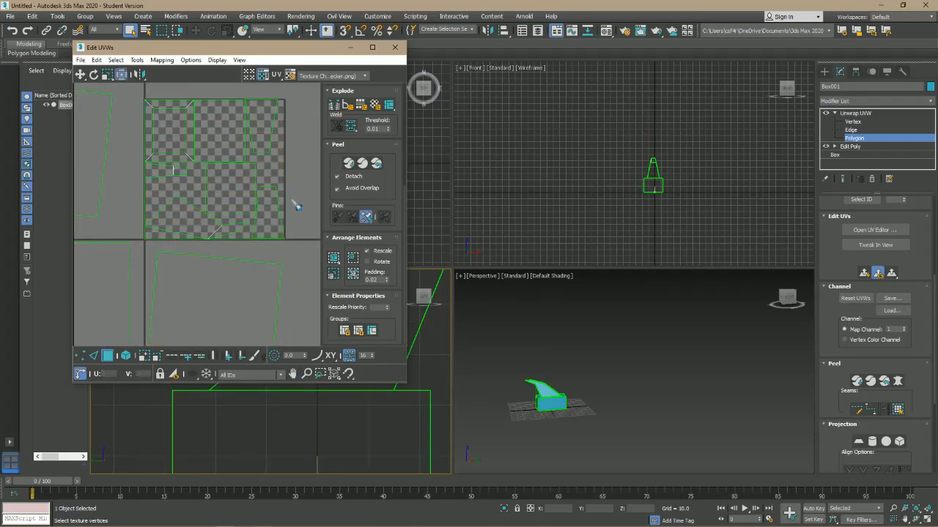
Select all the smaller flattened polygons remaining inside the UV tile together
{"action": "left_click", "coordinate": [156, 211]}
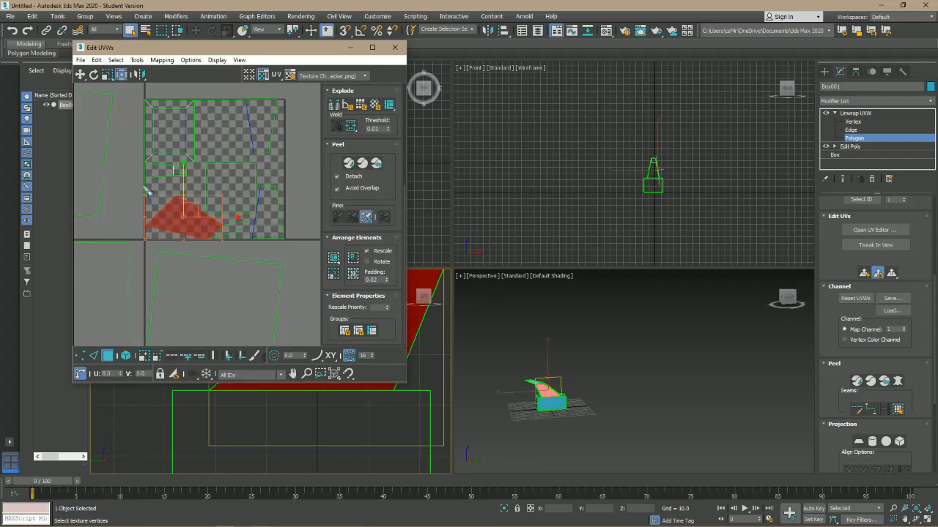
{"action": "left_click", "coordinate": [148, 189]}
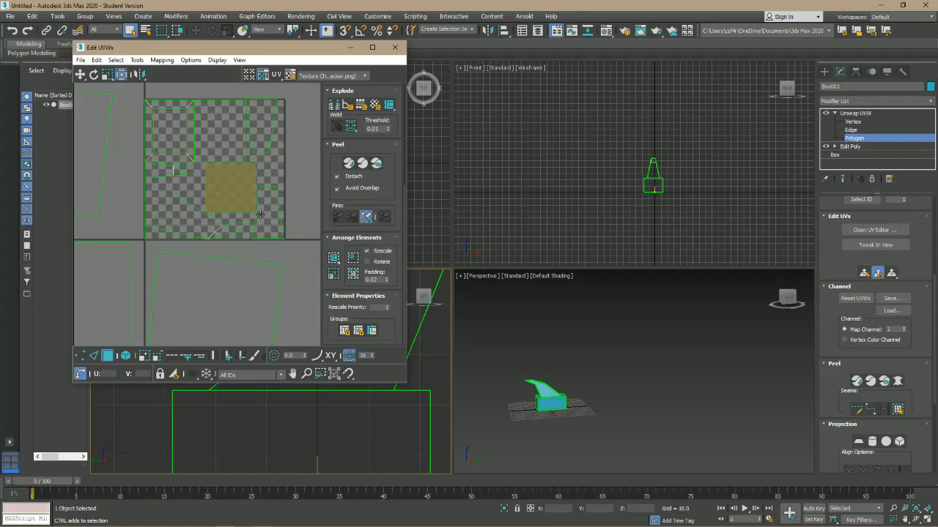
{"action": "left_click_drag", "start_coordinate": [140, 91], "coordinate": [277, 233]}
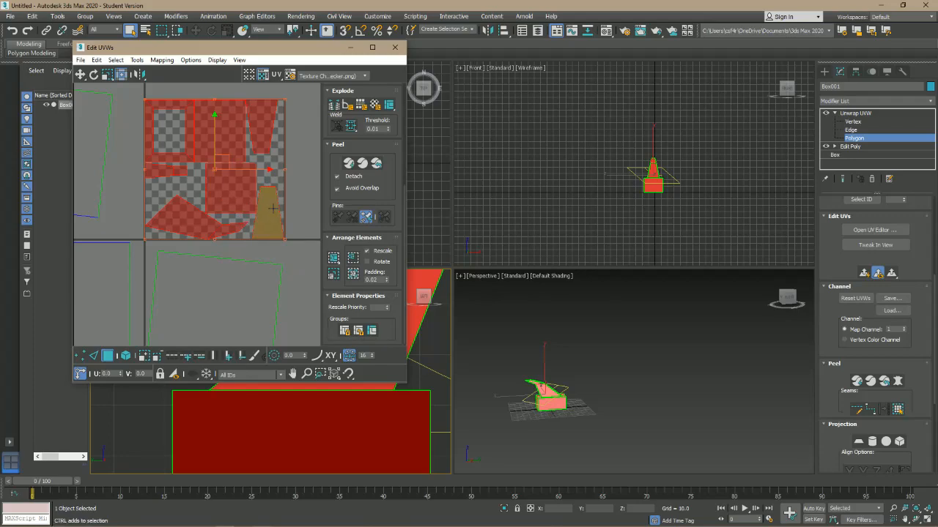
Scale the group of selected small polygons inside the UV tile down to about half size
{"action": "key", "text": "e"}
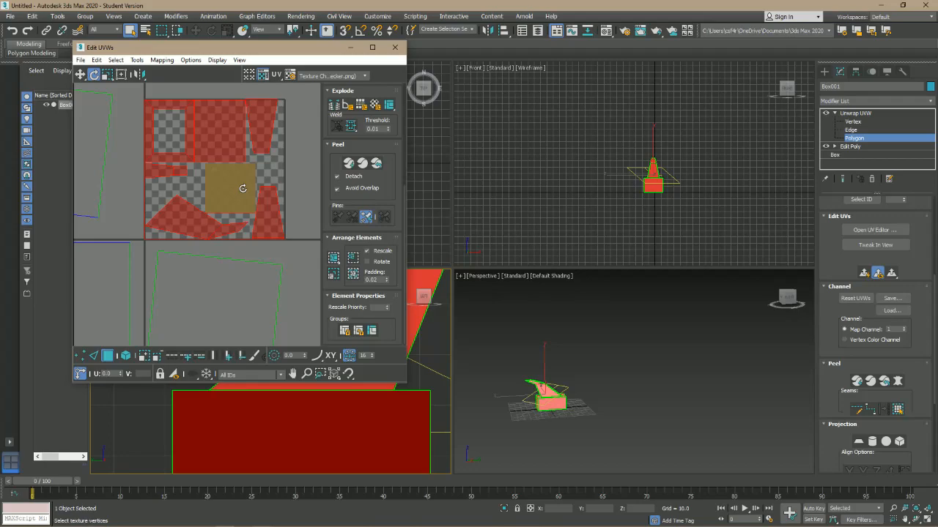
{"action": "left_click", "coordinate": [268, 220]}
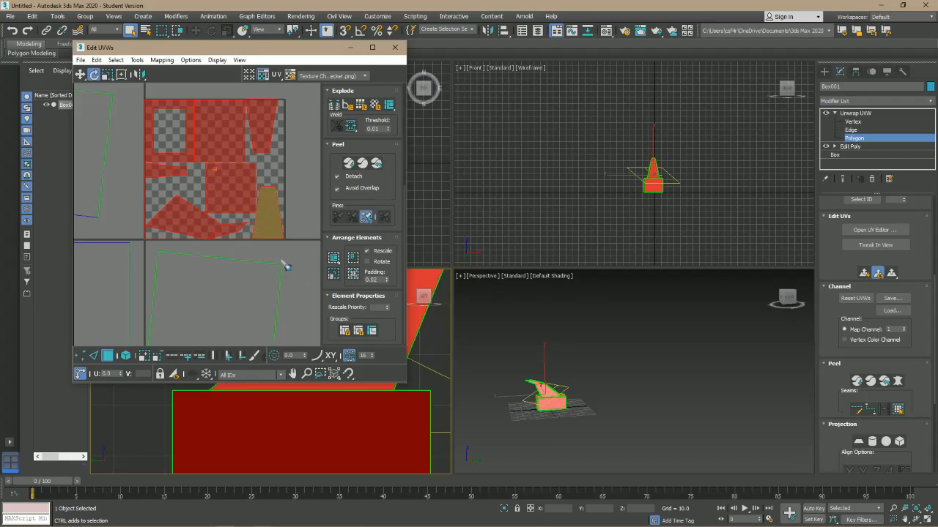
{"action": "left_click", "coordinate": [285, 267]}
{"action": "left_click", "coordinate": [250, 210]}
{"action": "key", "text": "w"}
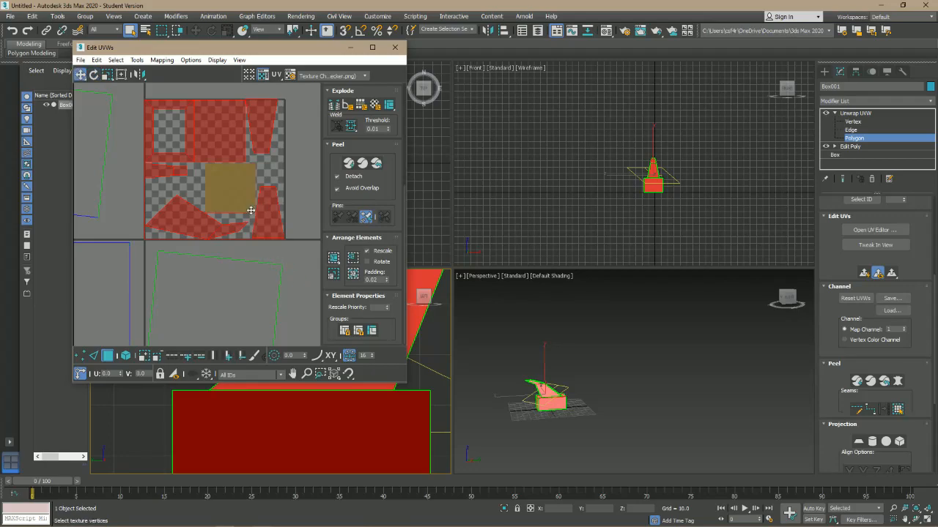
{"action": "key", "text": "r"}
{"action": "left_click_drag", "start_coordinate": [235, 189], "coordinate": [242, 233]}
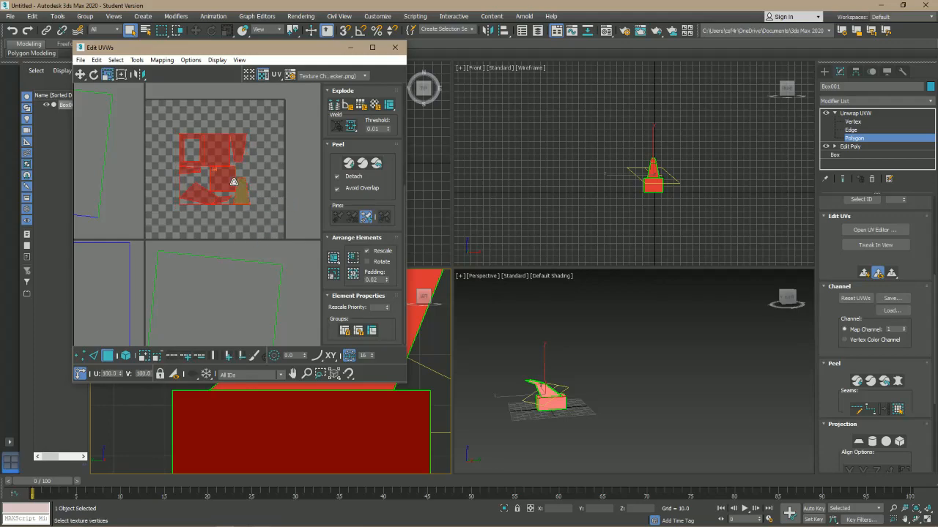
Move the scaled group of small polygons into the upper-left corner of the UV tile and clear the selection
{"action": "key", "text": "w"}
{"action": "left_click_drag", "start_coordinate": [228, 183], "coordinate": [193, 148]}
{"action": "left_click", "coordinate": [301, 172]}
Scale down the large tilted polygon below the UV tile and rotate it about 5.72 degrees so its edges are level
{"action": "left_click", "coordinate": [256, 318]}
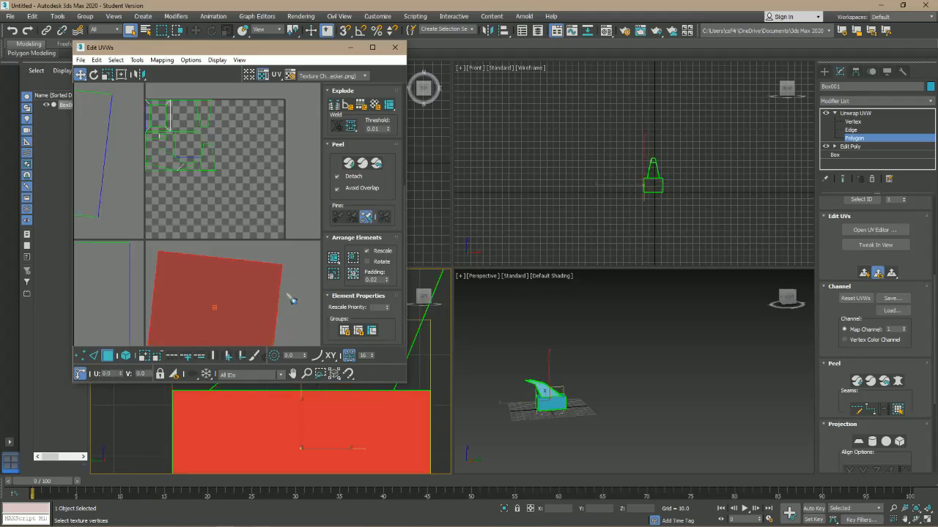
{"action": "key", "text": "r"}
{"action": "left_click_drag", "start_coordinate": [289, 310], "coordinate": [240, 293]}
{"action": "key", "text": "w"}
{"action": "key", "text": "e"}
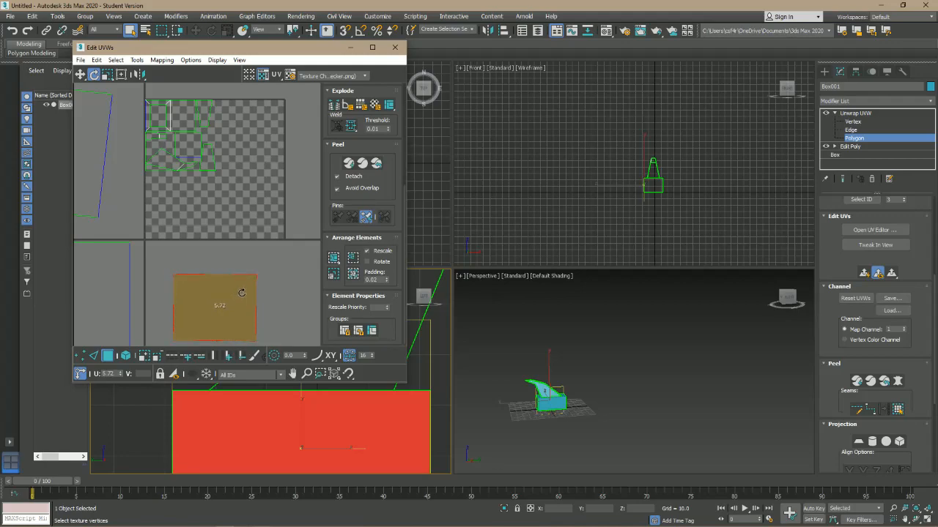
Move the levelled polygon into the UV tile, scale it down further and place it in the tile's upper-right corner
{"action": "key", "text": "w"}
{"action": "left_click_drag", "start_coordinate": [225, 310], "coordinate": [254, 147]}
{"action": "key", "text": "r"}
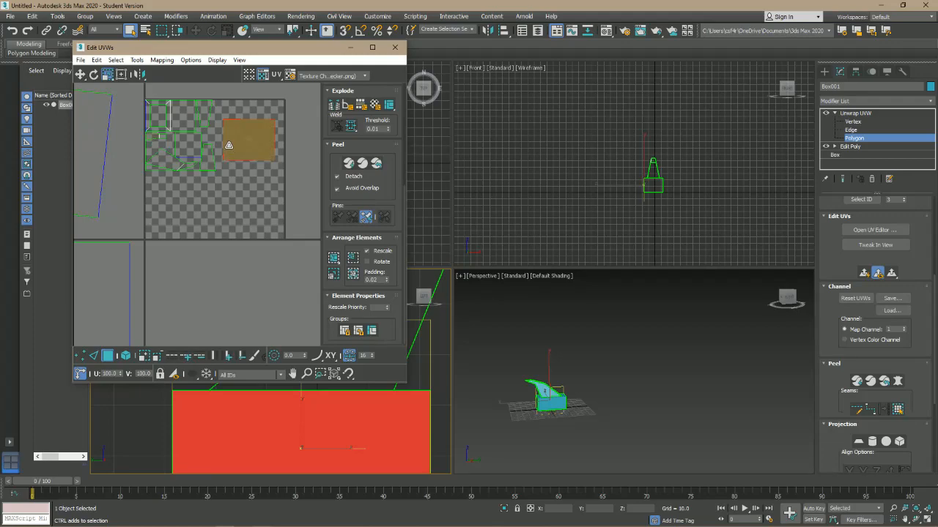
{"action": "key", "text": "w"}
{"action": "left_click_drag", "start_coordinate": [256, 147], "coordinate": [269, 128]}
Select the large tilted polygon left of the UV tile and rotate it until it is nearly upright
{"action": "left_click", "coordinate": [100, 190]}
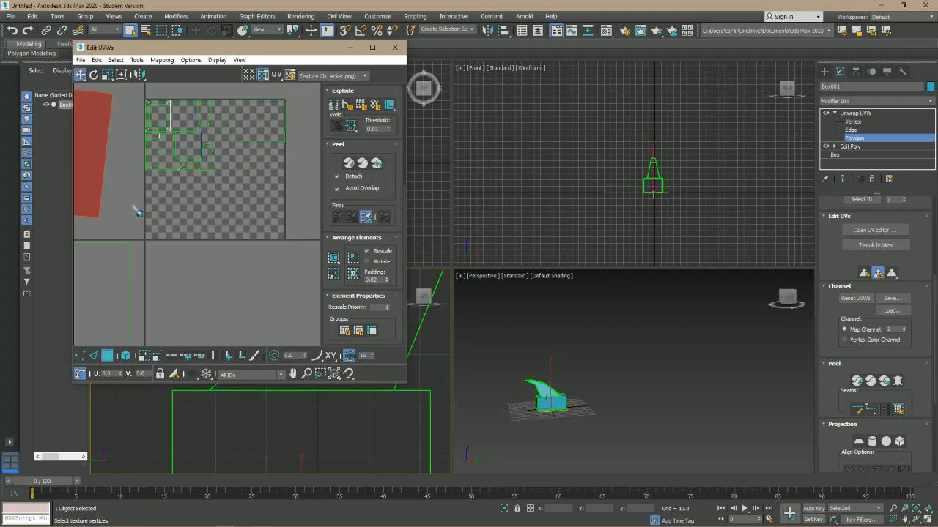
{"action": "middle_click_drag", "start_coordinate": [130, 205], "coordinate": [183, 224]}
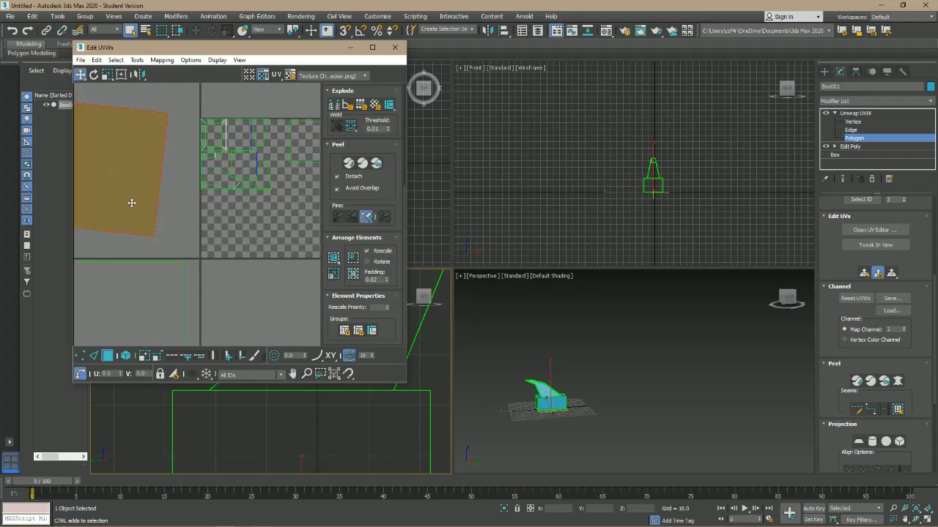
{"action": "key", "text": "e"}
{"action": "mouse_move", "coordinate": [128, 210]}
{"action": "left_mouse_down"}
{"action": "mouse_move", "coordinate": [148, 209]}
{"action": "mouse_move", "coordinate": [136, 211]}
{"action": "left_mouse_up"}
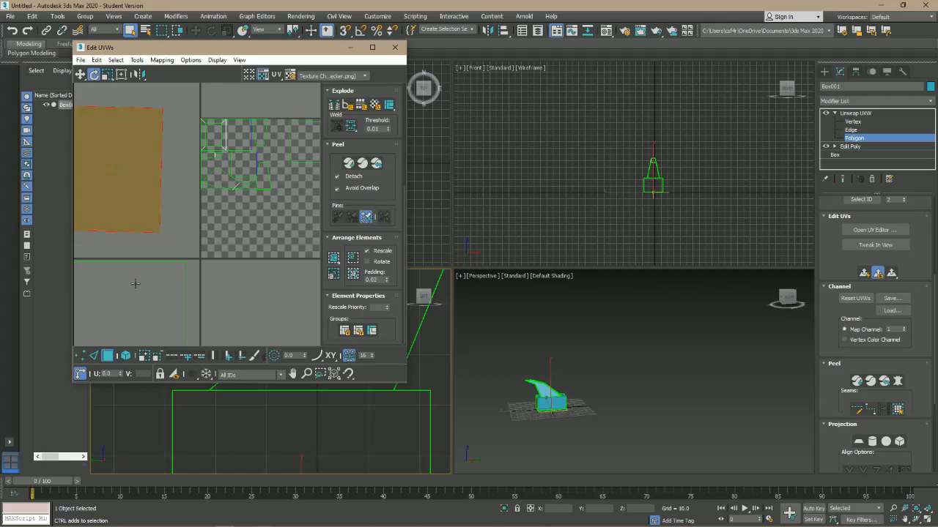
Switch to the Blue microphone app, set the mic gain to 70 and minimize its window
{"action": "mouse_move", "coordinate": [272, 526]}
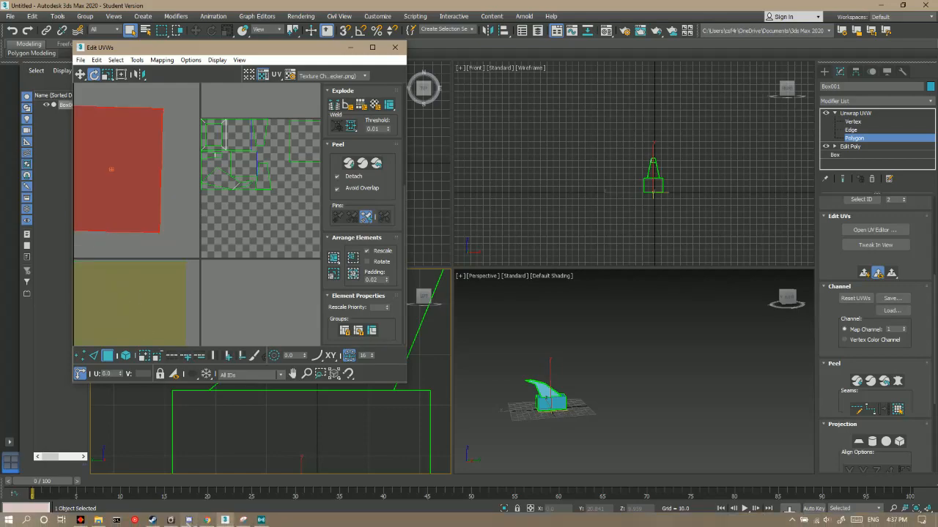
{"action": "left_click", "coordinate": [10, 520]}
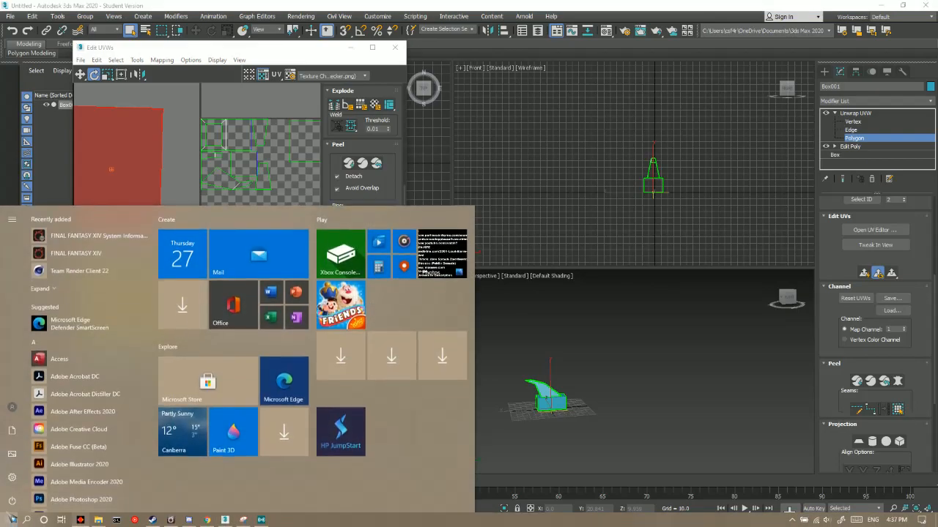
{"action": "type", "text": "blue"}
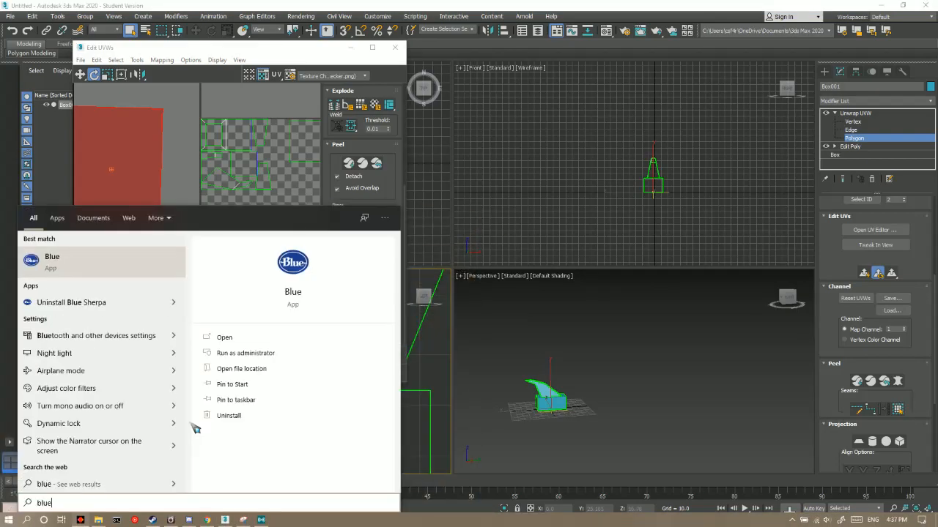
{"action": "key", "text": "Return"}
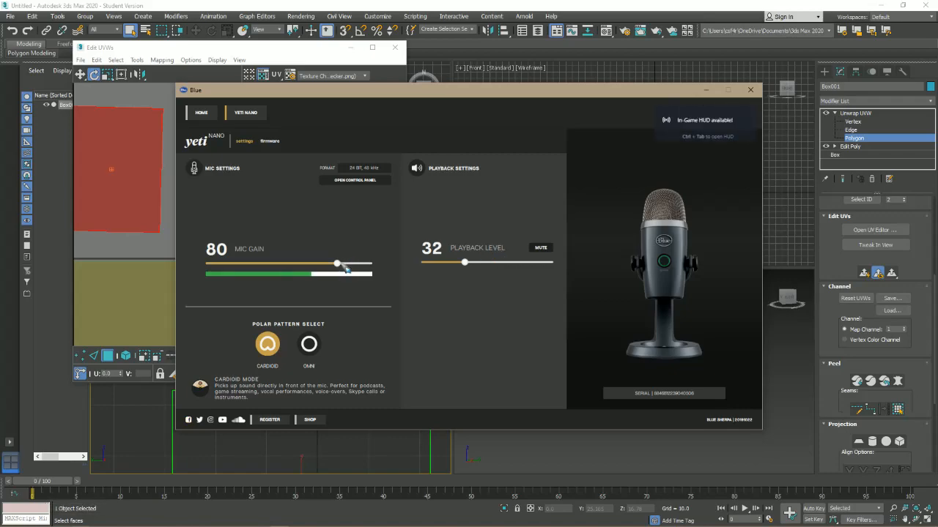
{"action": "left_click_drag", "start_coordinate": [337, 265], "coordinate": [322, 265]}
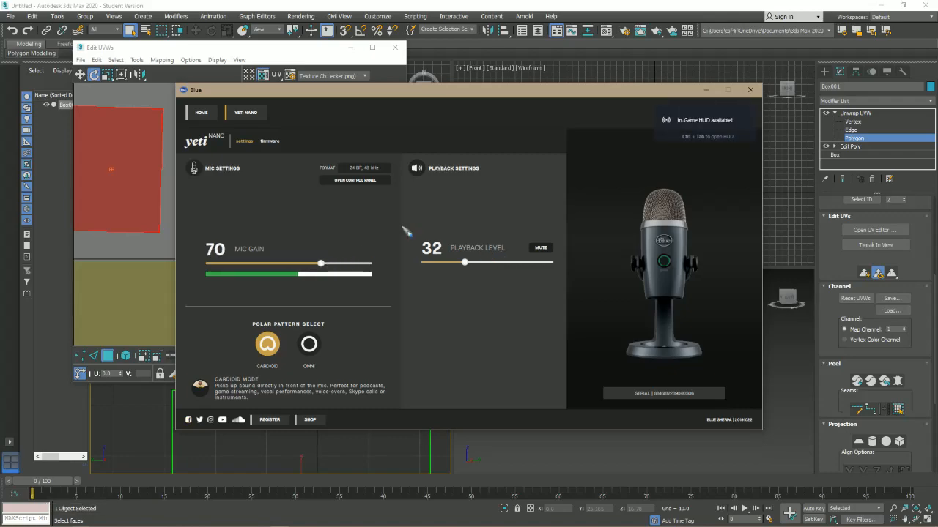
{"action": "left_click", "coordinate": [705, 89]}
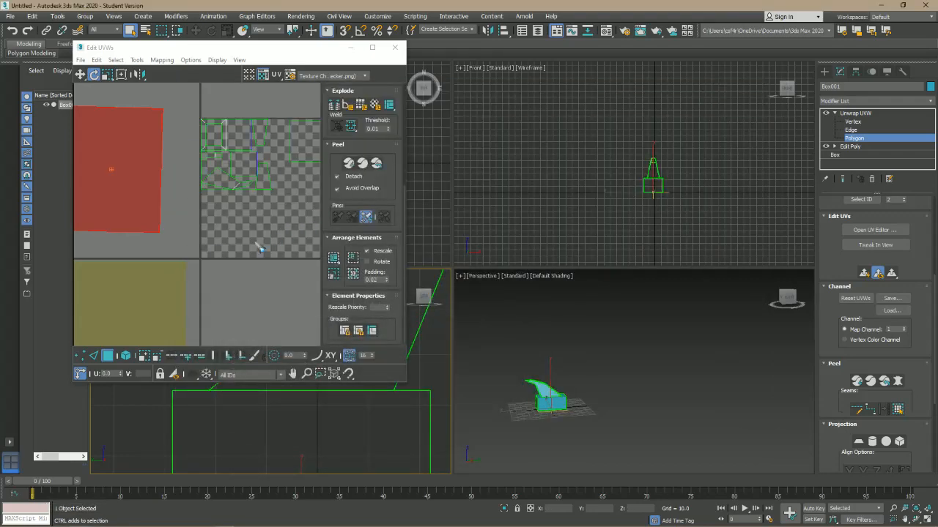
Rotate the polygon left of the UV tile slightly more so its edges are parallel to the tile
{"action": "left_click_drag", "start_coordinate": [141, 213], "coordinate": [143, 212]}
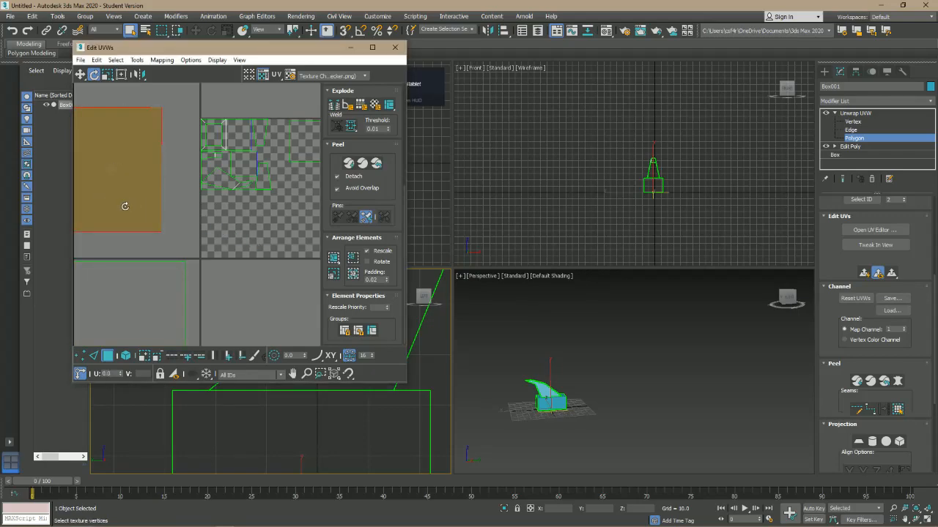
{"action": "key", "text": "w"}
{"action": "key", "text": "e"}
{"action": "key", "text": "w"}
Move the straightened polygon into the UV tile and scale it down to fit the lower-left area beneath the small polygons
{"action": "left_click_drag", "start_coordinate": [120, 206], "coordinate": [241, 308]}
{"action": "key", "text": "r"}
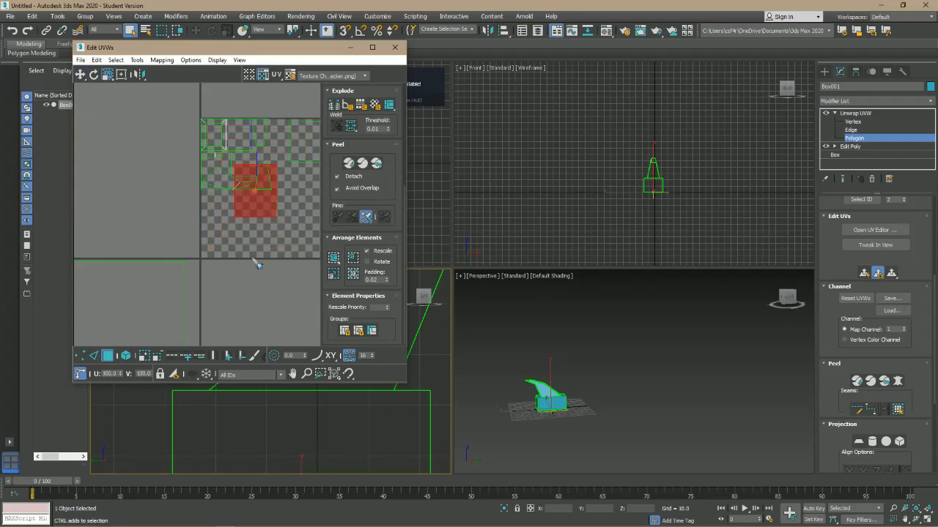
{"action": "left_click_drag", "start_coordinate": [256, 221], "coordinate": [241, 246]}
{"action": "key", "text": "w"}
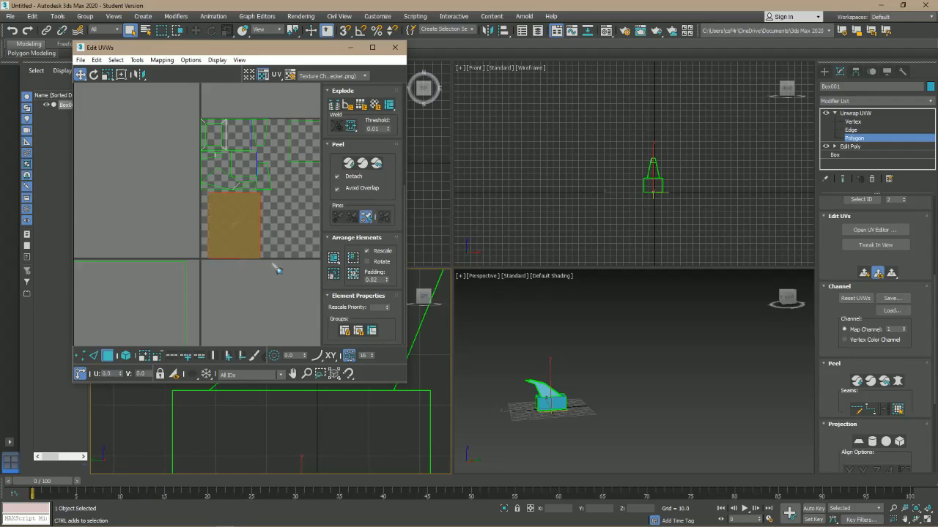
Move the large upright square polygon from below and left of the UV tile into the tile's lower-right area
{"action": "middle_click_drag", "start_coordinate": [225, 289], "coordinate": [267, 210]}
{"action": "left_click", "coordinate": [175, 230]}
{"action": "key", "text": "e"}
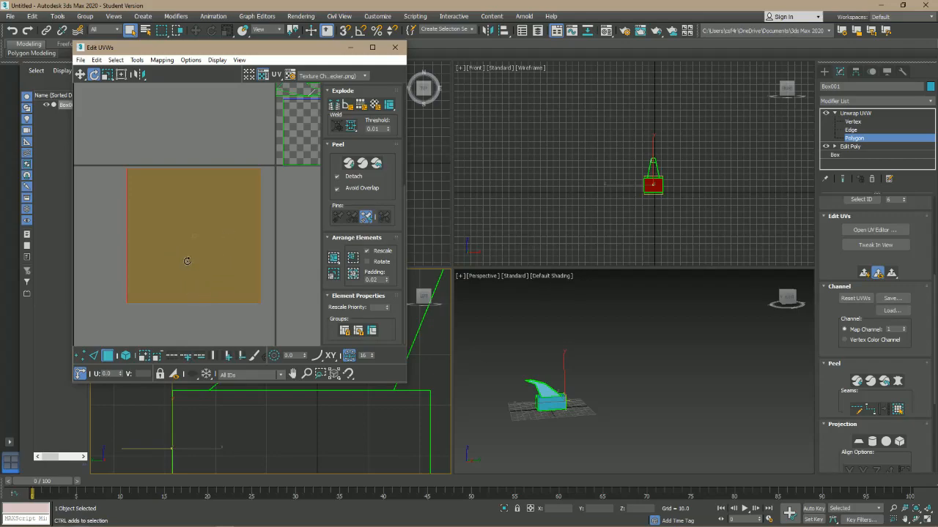
{"action": "key", "text": "w"}
{"action": "middle_click_drag", "start_coordinate": [230, 276], "coordinate": [179, 284]}
{"action": "left_click_drag", "start_coordinate": [174, 285], "coordinate": [293, 218]}
{"action": "middle_click_drag", "start_coordinate": [259, 263], "coordinate": [192, 297]}
{"action": "left_click_drag", "start_coordinate": [190, 236], "coordinate": [244, 253]}
Scale the square polygon to about 36%, shrink it slightly more to fit the lower-right corner and clear the selection
{"action": "key", "text": "r"}
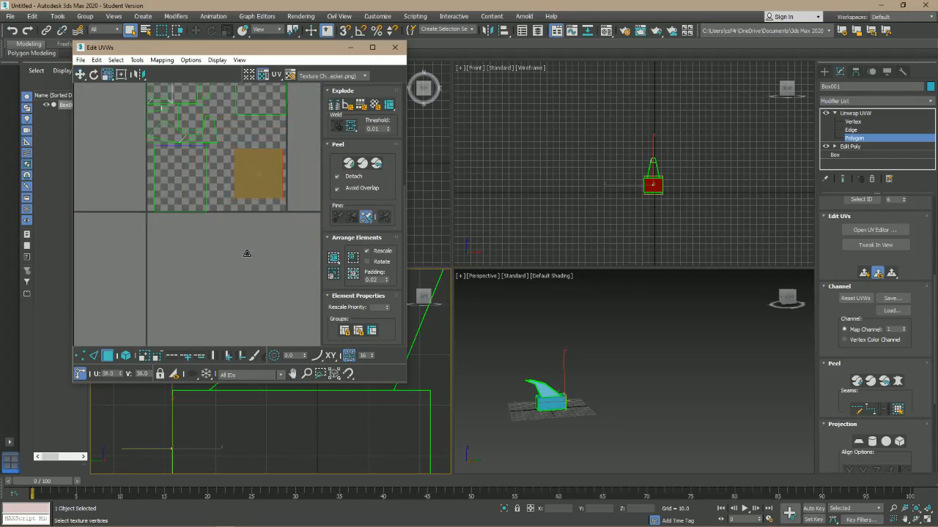
{"action": "left_click_drag", "start_coordinate": [268, 178], "coordinate": [263, 184]}
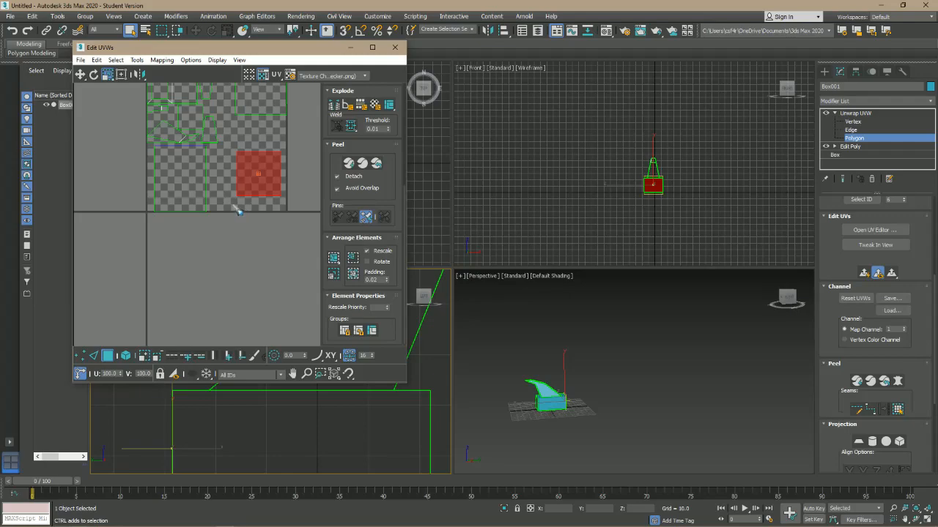
{"action": "left_click", "coordinate": [226, 203]}
{"action": "middle_click_drag", "start_coordinate": [227, 184], "coordinate": [204, 260]}
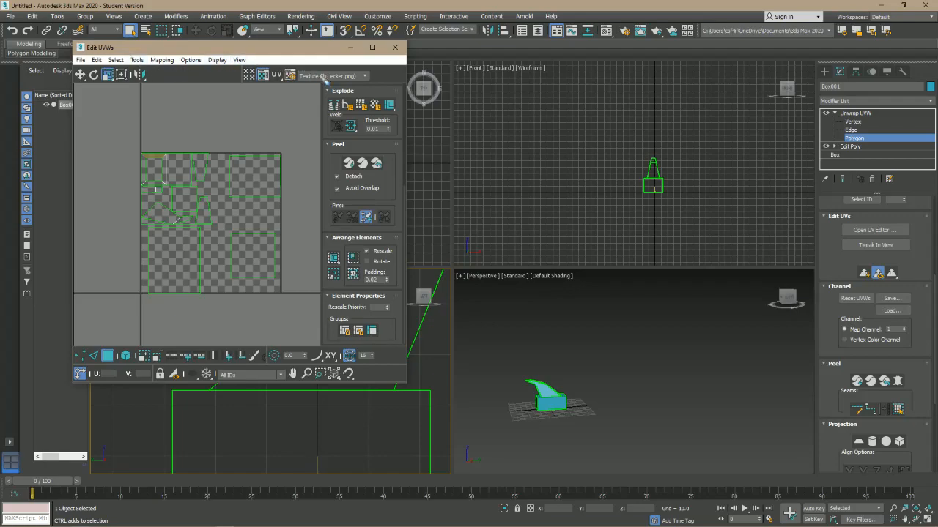
Open the Material Editor and switch it from compact to Slate mode
{"action": "left_click", "coordinate": [540, 86]}
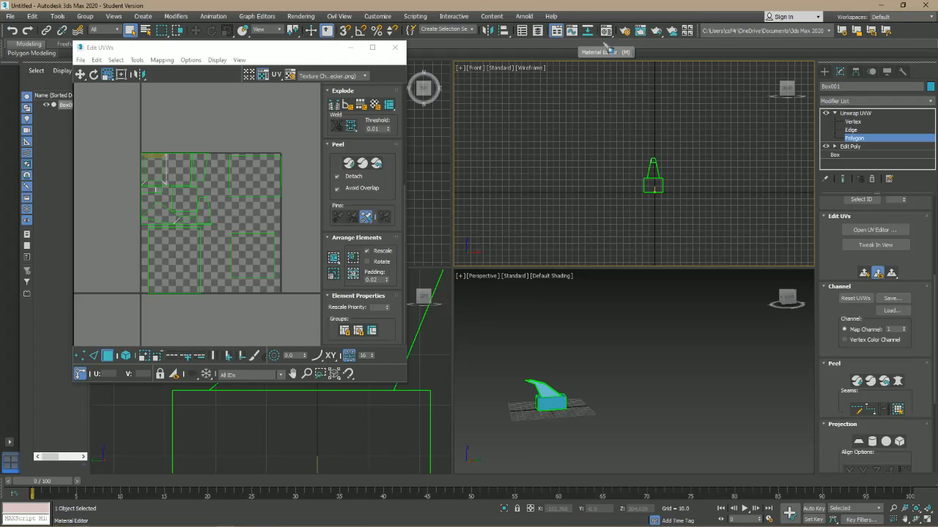
{"action": "key", "text": "m"}
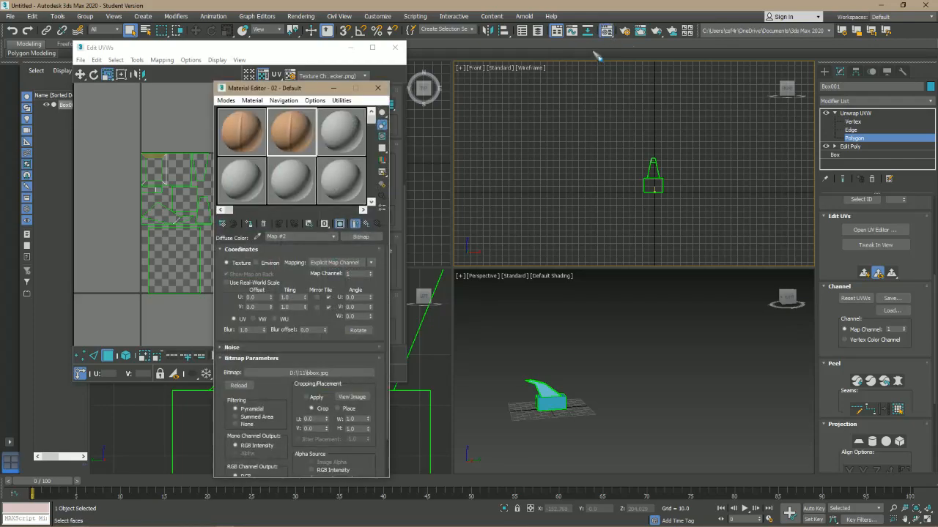
{"action": "left_click", "coordinate": [226, 100]}
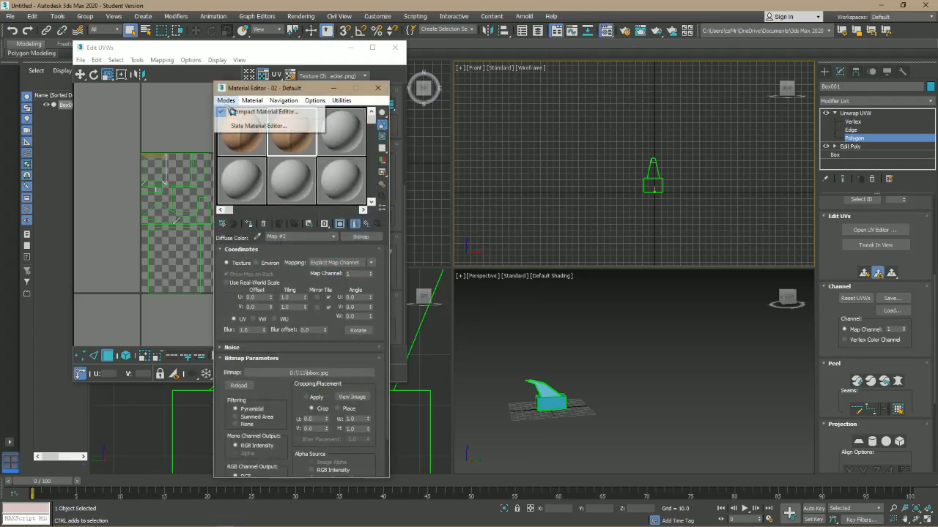
{"action": "left_click", "coordinate": [267, 125]}
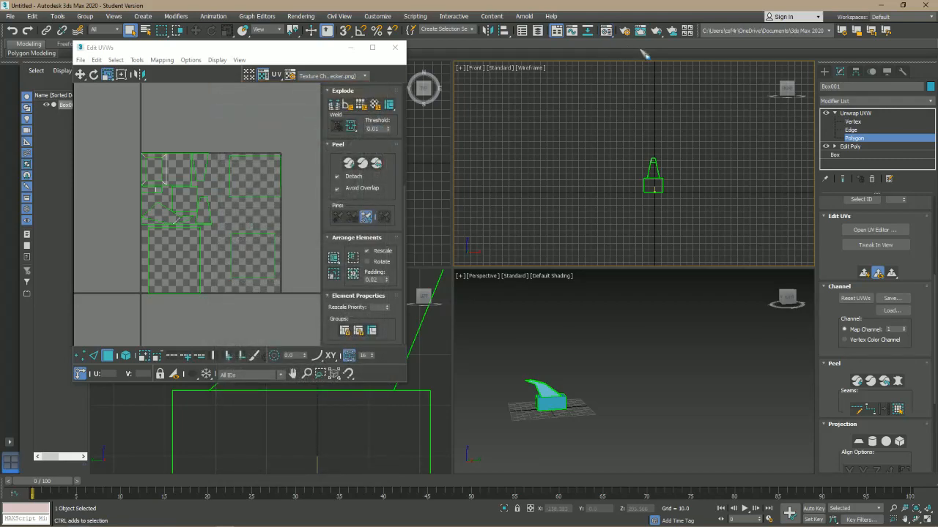
{"action": "left_click", "coordinate": [622, 33]}
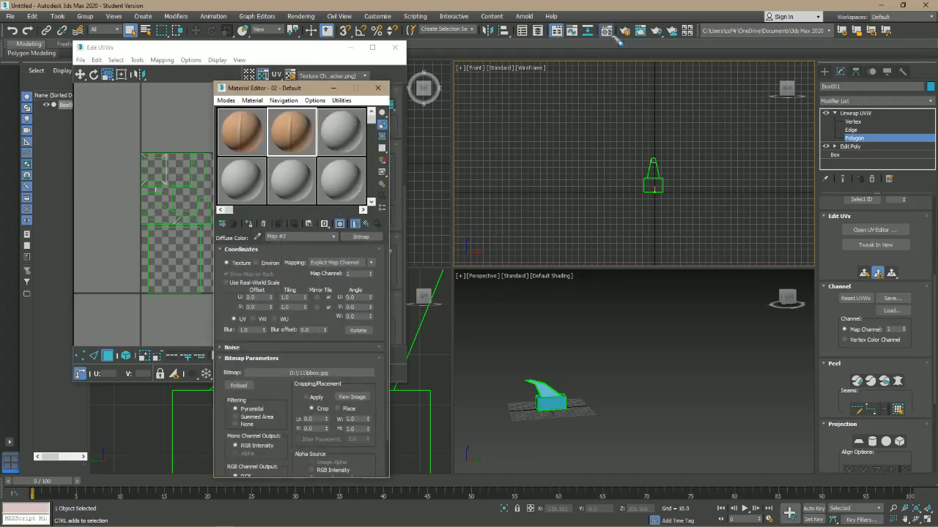
{"action": "left_click", "coordinate": [227, 101]}
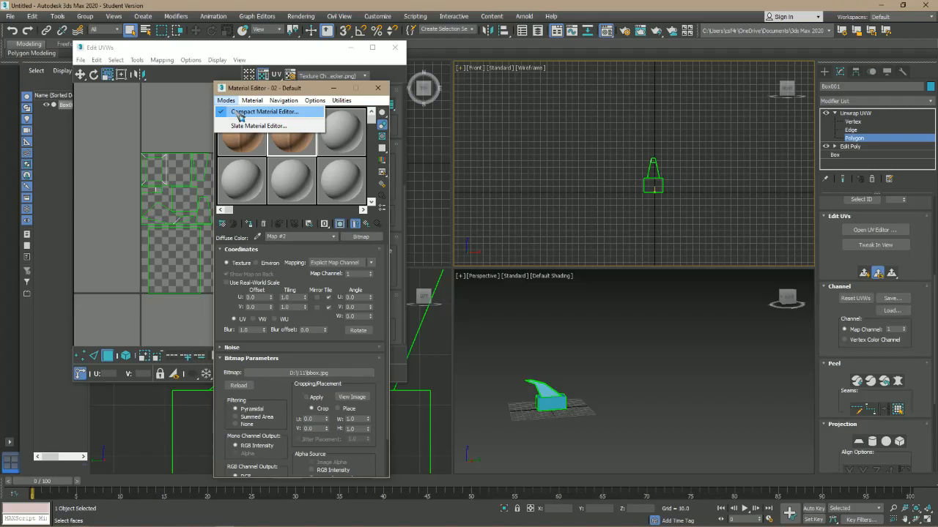
{"action": "left_click", "coordinate": [256, 126]}
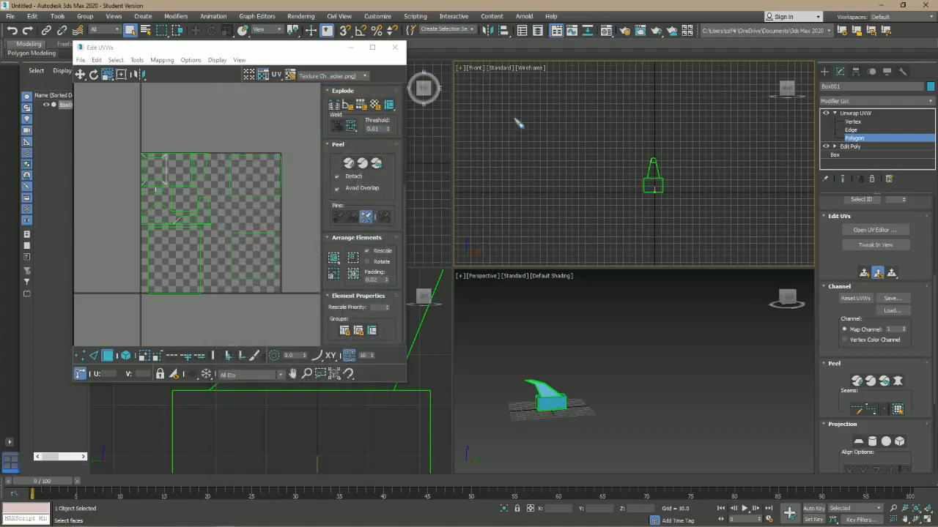
Switch to the Blue microphone app, set the mic gain to 69 and return to 3ds Max
{"action": "mouse_move", "coordinate": [223, 524]}
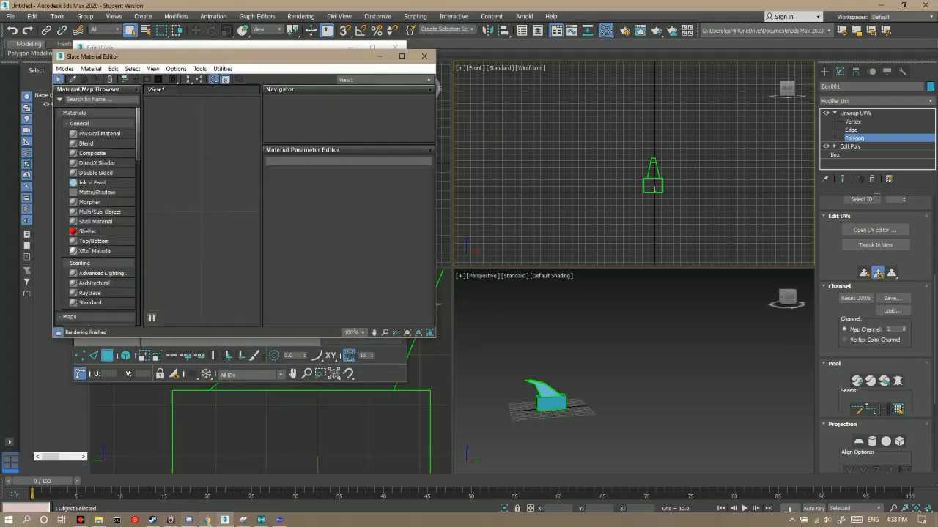
{"action": "left_click", "coordinate": [273, 522]}
{"action": "left_click_drag", "start_coordinate": [340, 265], "coordinate": [320, 265]}
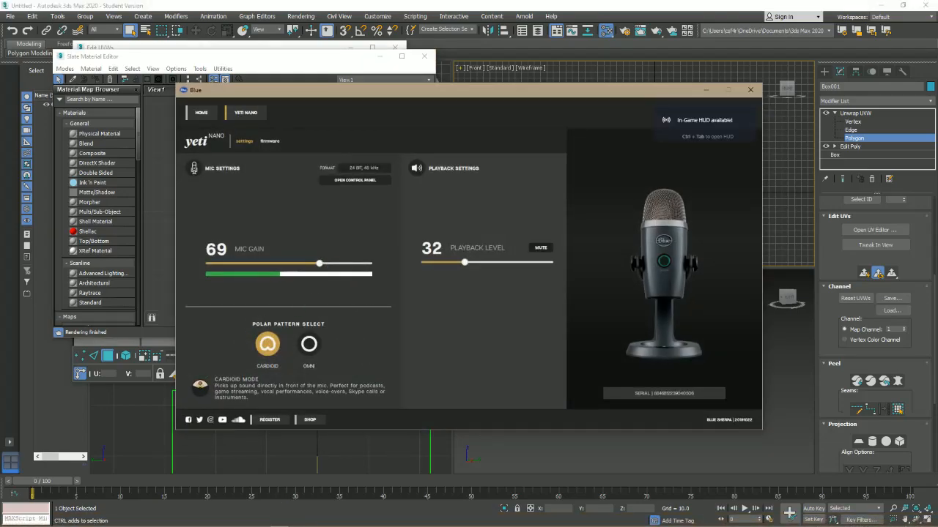
{"action": "left_click", "coordinate": [497, 460]}
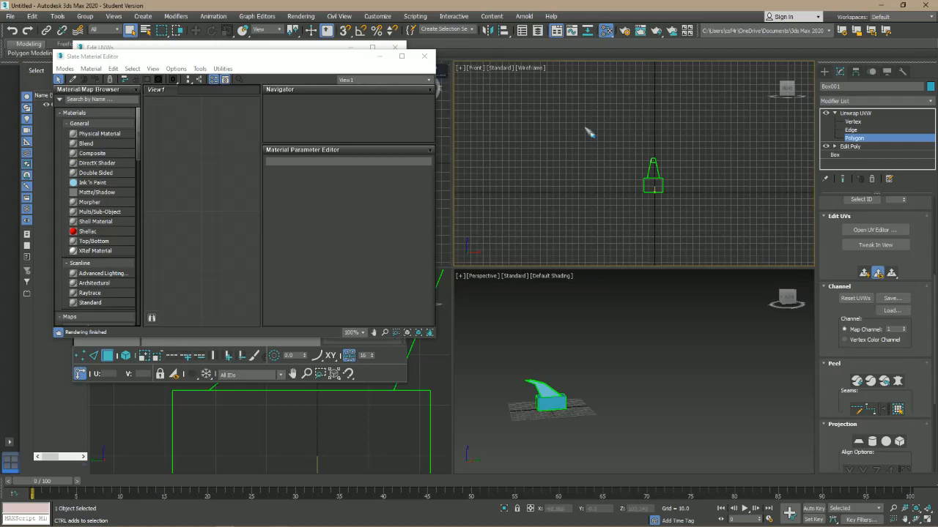
Move the Slate Material Editor window clear of the UV editor and close it
{"action": "left_click_drag", "start_coordinate": [288, 59], "coordinate": [563, 73]}
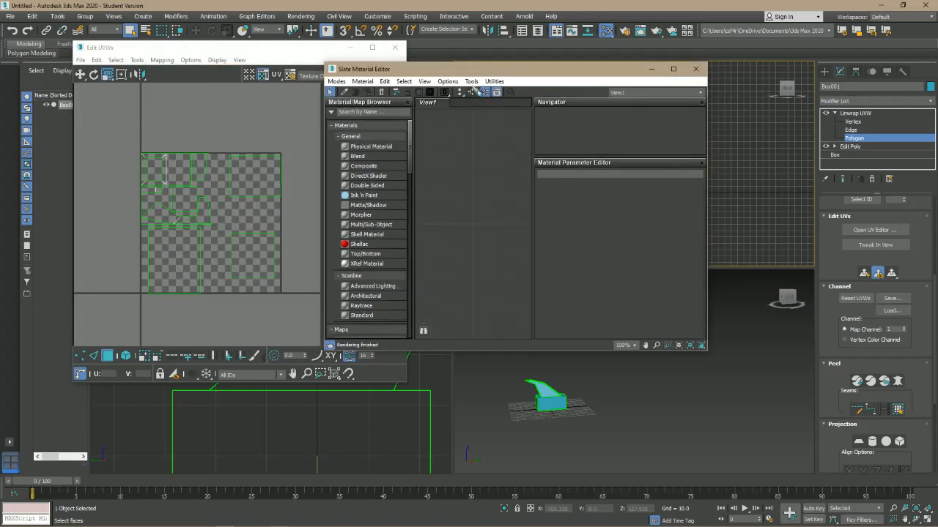
{"action": "left_click", "coordinate": [696, 69]}
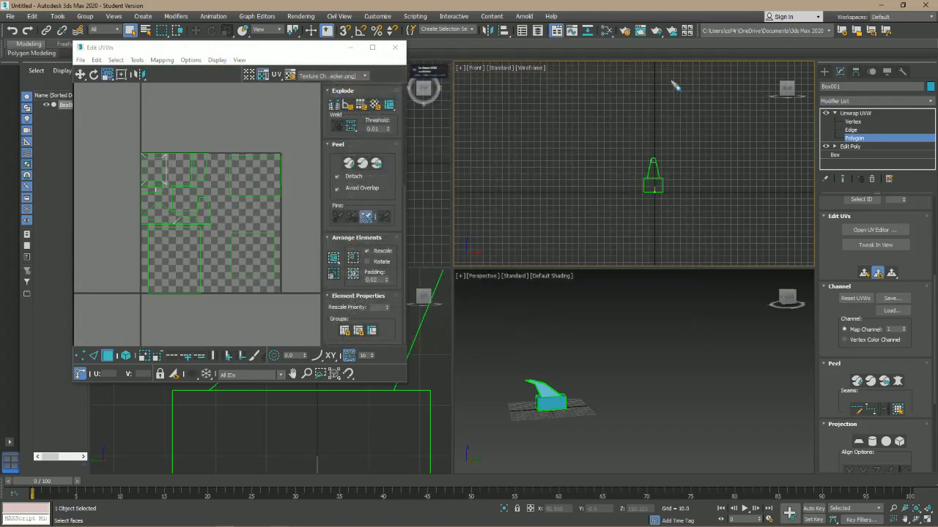
Open the Material Editor, switch it to Compact mode and place its window beside the UV editor
{"action": "left_click", "coordinate": [612, 34]}
{"action": "left_click", "coordinate": [335, 82]}
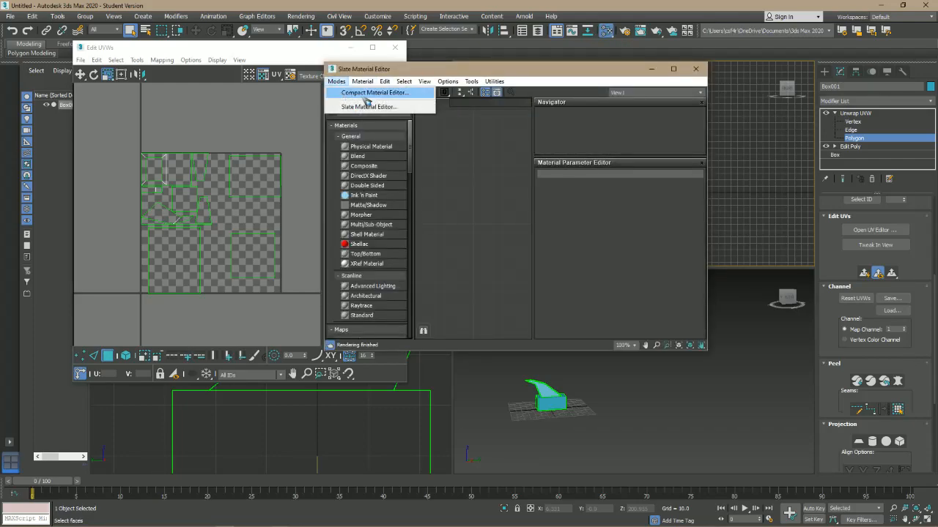
{"action": "left_click", "coordinate": [366, 93]}
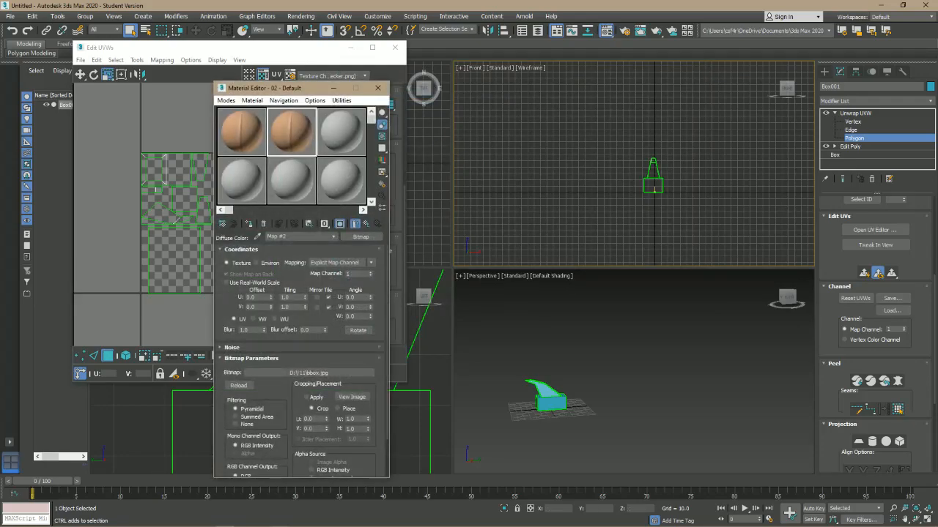
{"action": "left_click_drag", "start_coordinate": [292, 91], "coordinate": [489, 64]}
Load bbox.jpg as a Bitmap in the Diffuse map of the third material sample, 03 - Default
{"action": "left_click", "coordinate": [553, 103]}
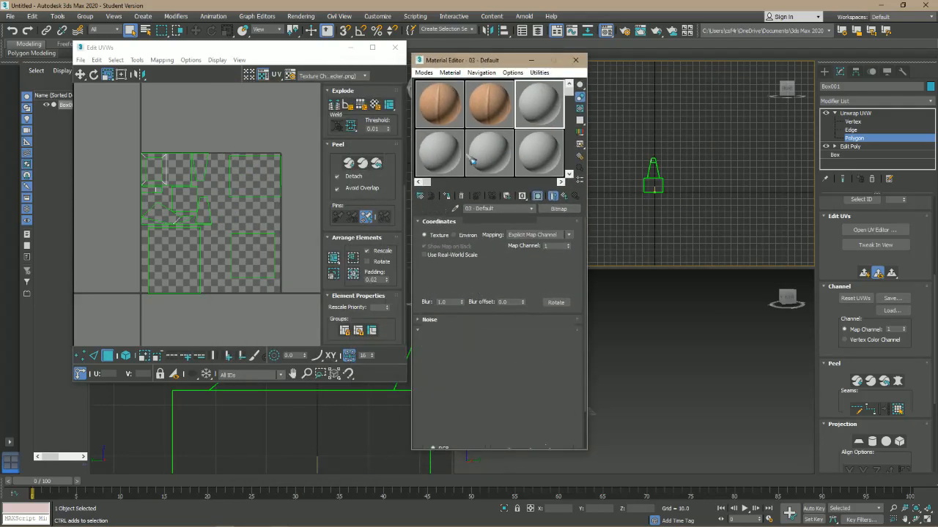
{"action": "left_click", "coordinate": [447, 113]}
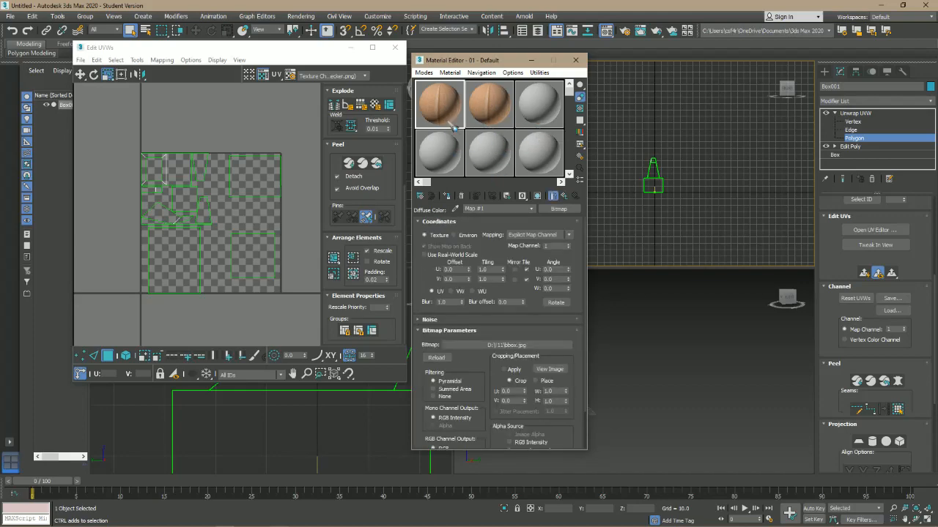
{"action": "left_click", "coordinate": [534, 115]}
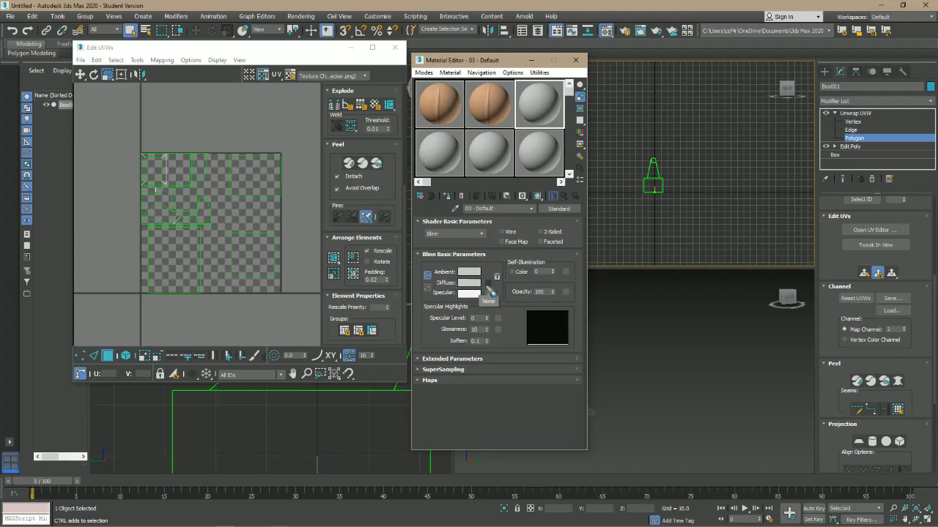
{"action": "left_click", "coordinate": [489, 283]}
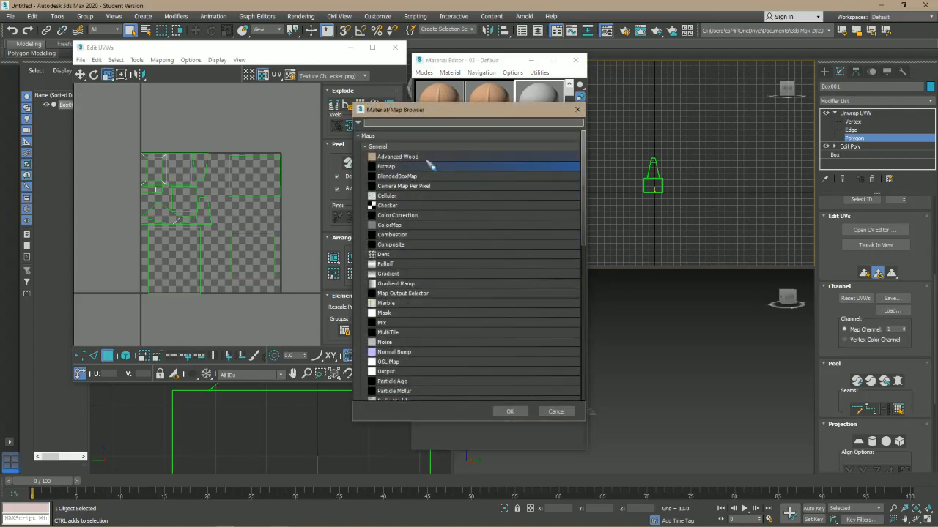
{"action": "double_click", "coordinate": [403, 167]}
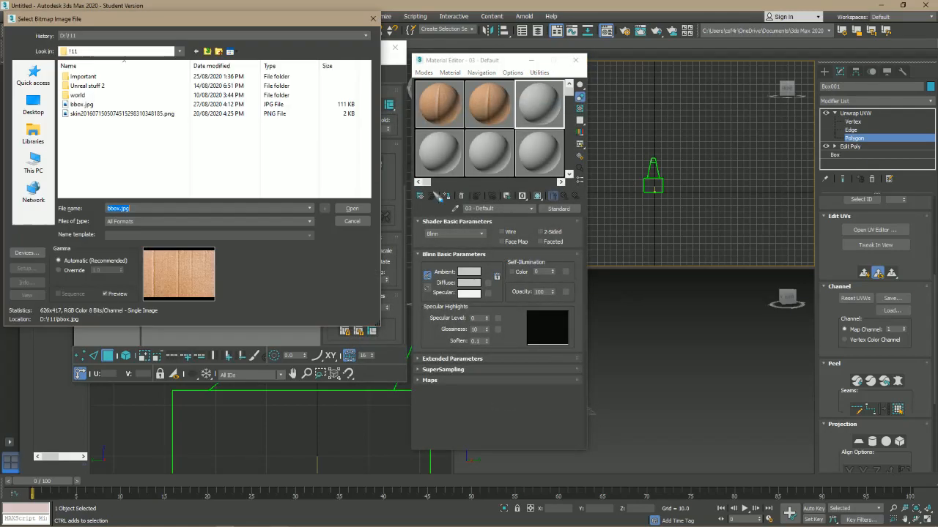
{"action": "left_click", "coordinate": [126, 104]}
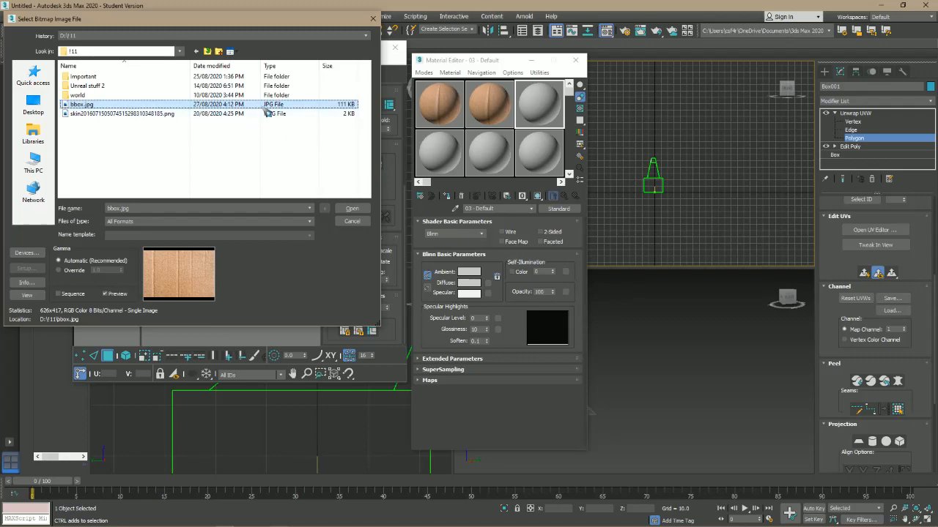
{"action": "left_click", "coordinate": [354, 209]}
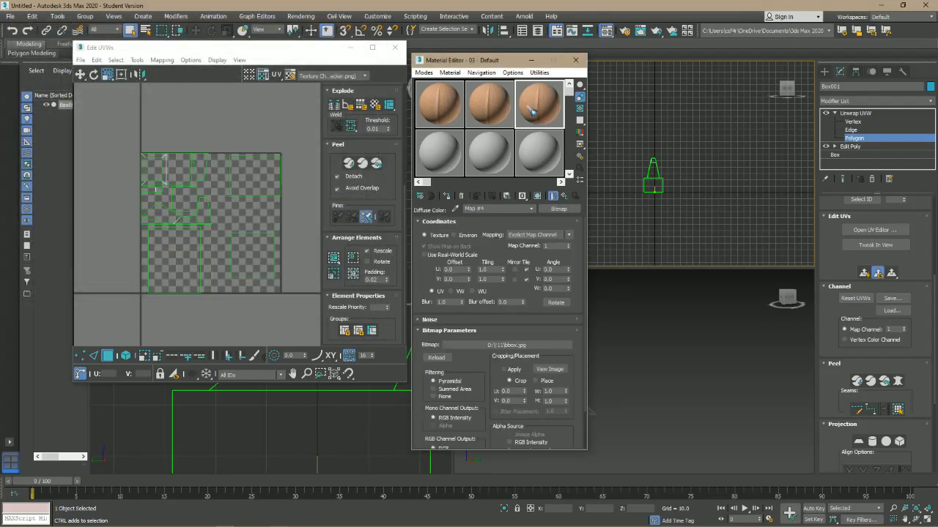
Display the Texture Checker (UV_Checker.png) in the UV editor and inspect its mapping on the model
{"action": "left_click", "coordinate": [332, 76]}
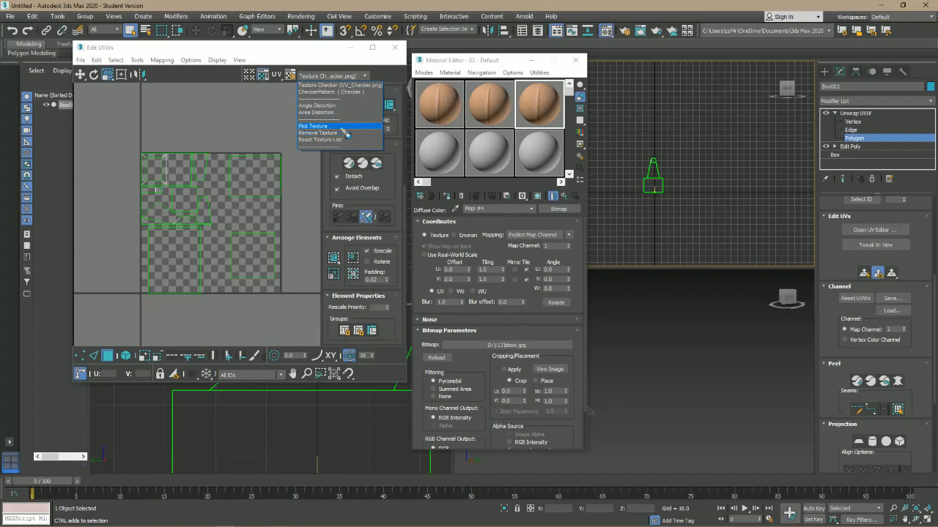
{"action": "left_click", "coordinate": [358, 87]}
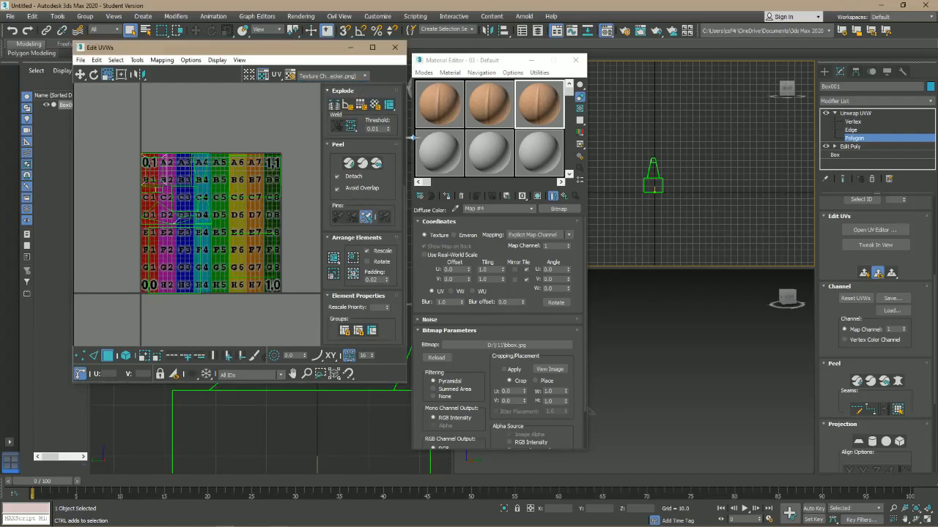
{"action": "left_click", "coordinate": [589, 412]}
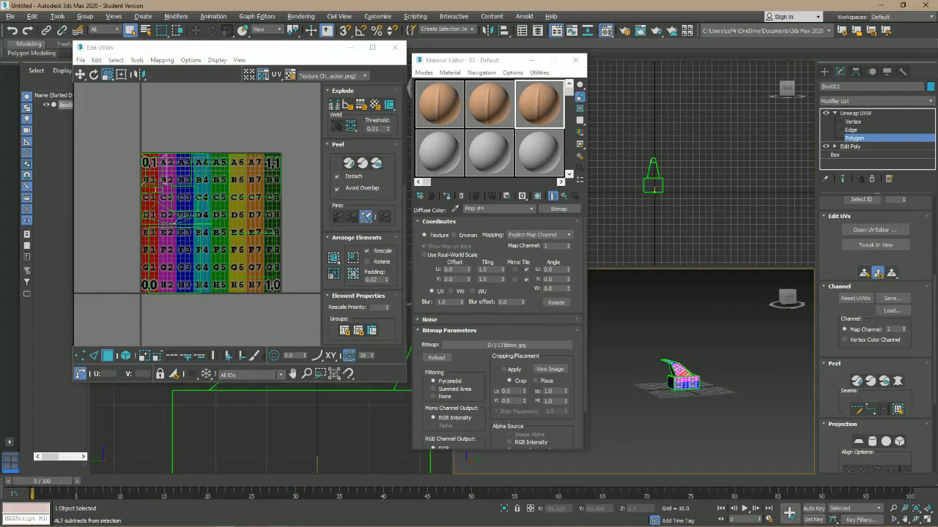
{"action": "scroll", "coordinate": [677, 378], "scroll_direction": "up", "scroll_amount": 3}
{"action": "middle_click_drag", "start_coordinate": [677, 378], "coordinate": [691, 362], "text": "alt"}
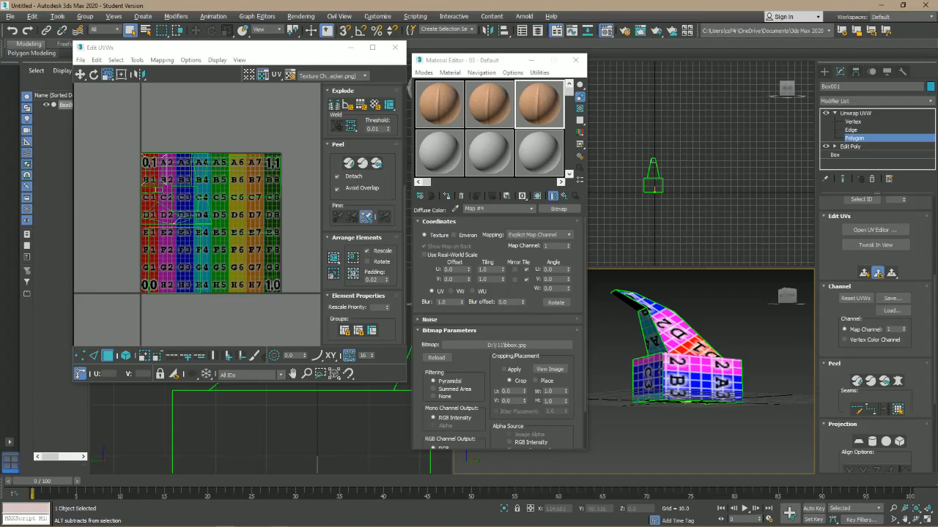
Pick bbox.jpg as a Bitmap texture for the background of the UV editor
{"action": "left_click", "coordinate": [331, 76]}
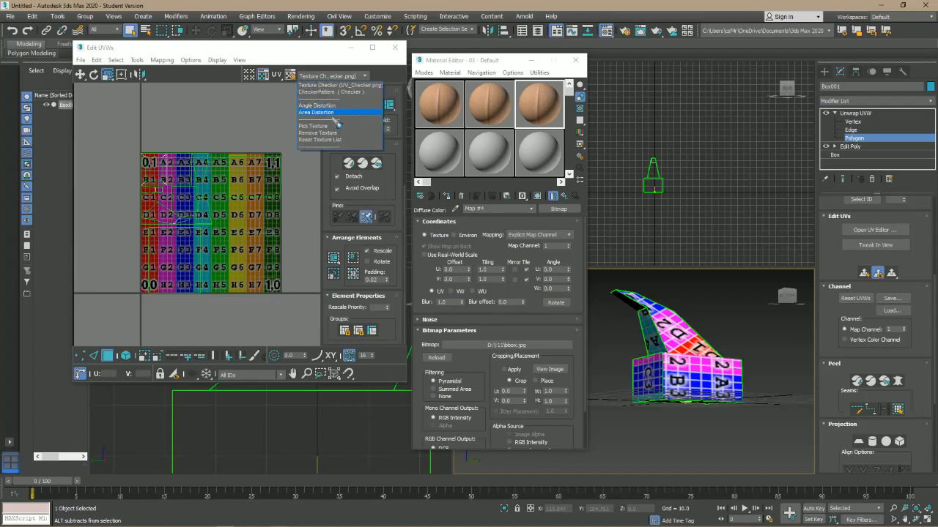
{"action": "left_click", "coordinate": [313, 126]}
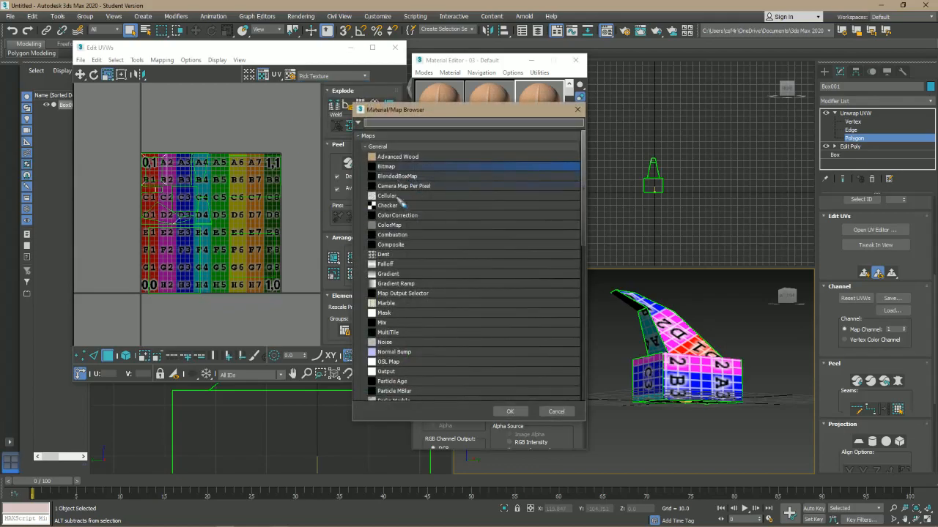
{"action": "double_click", "coordinate": [427, 170]}
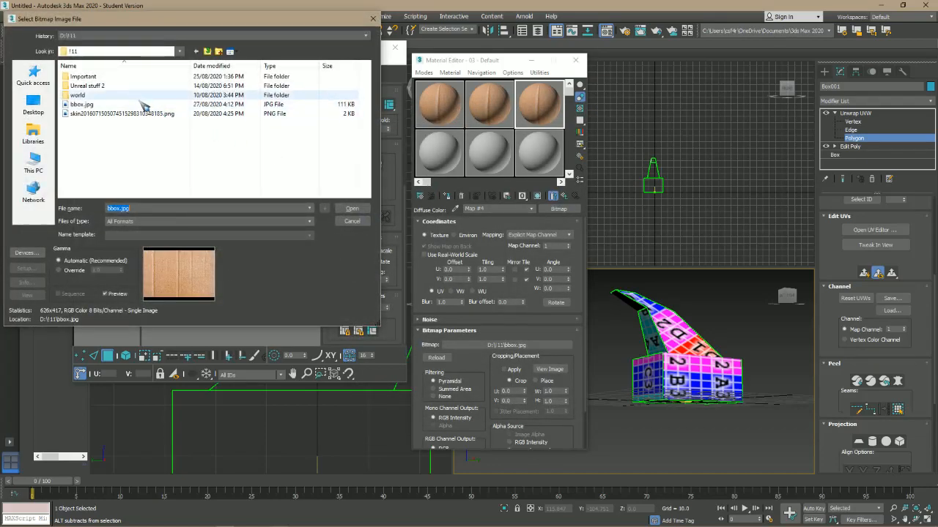
{"action": "left_click", "coordinate": [151, 108]}
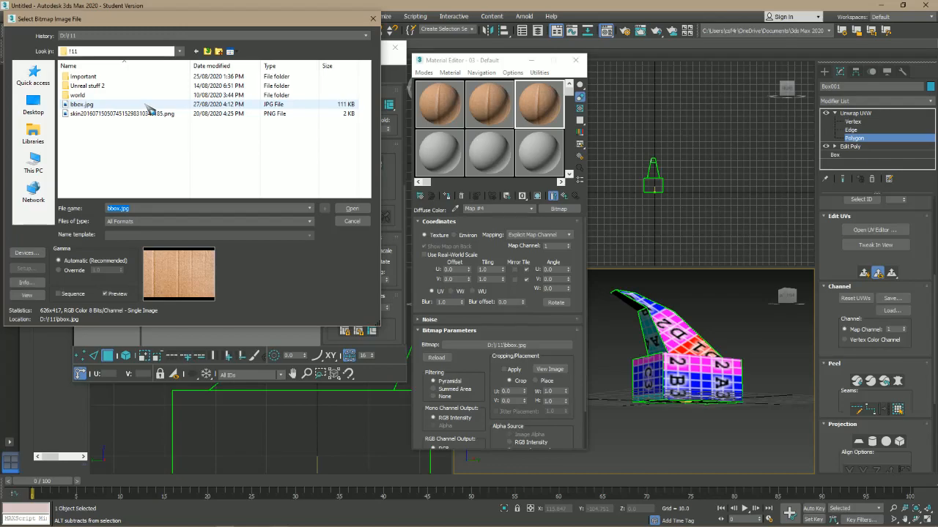
{"action": "left_click", "coordinate": [352, 209]}
{"action": "mouse_move", "coordinate": [220, 255]}
{"action": "middle_mouse_down"}
{"action": "mouse_move", "coordinate": [228, 249]}
{"action": "mouse_move", "coordinate": [230, 262]}
{"action": "middle_mouse_up"}
{"action": "left_click", "coordinate": [185, 245]}
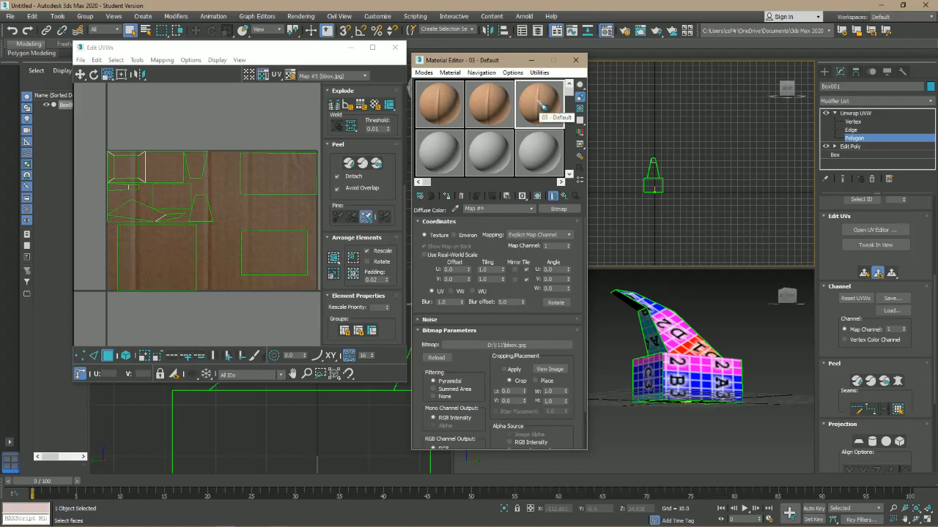
Apply the 03 - Default material to the box with its texture shown in the viewport, and move the Material Editor clear of the model
{"action": "left_click_drag", "start_coordinate": [536, 103], "coordinate": [681, 345]}
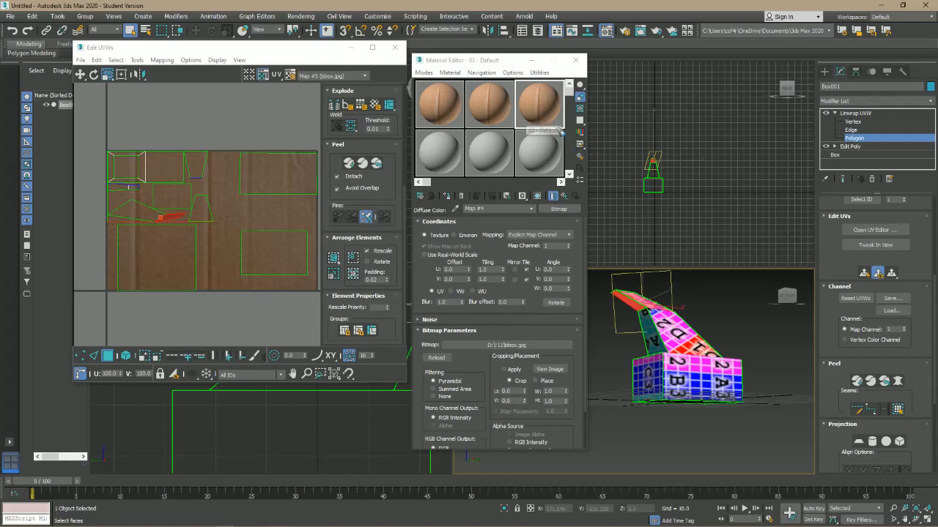
{"action": "left_click", "coordinate": [701, 232]}
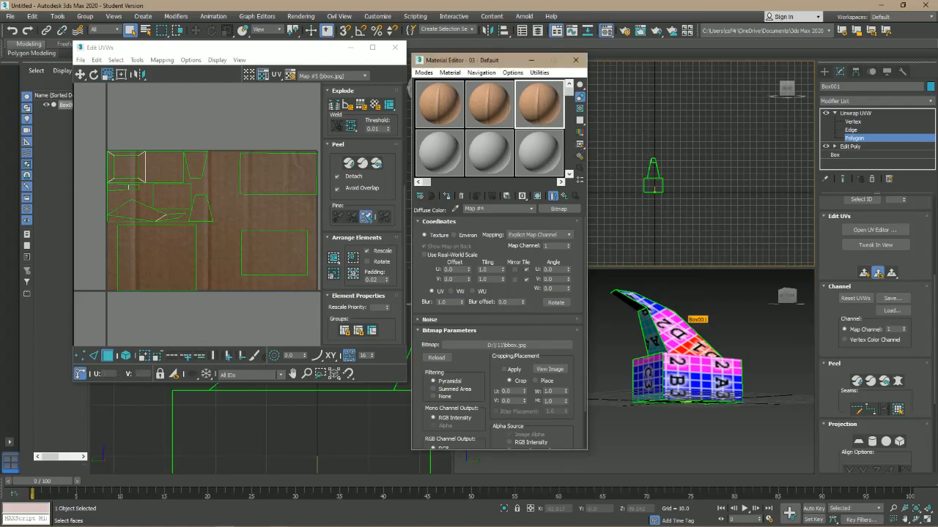
{"action": "left_click_drag", "start_coordinate": [539, 104], "coordinate": [688, 368]}
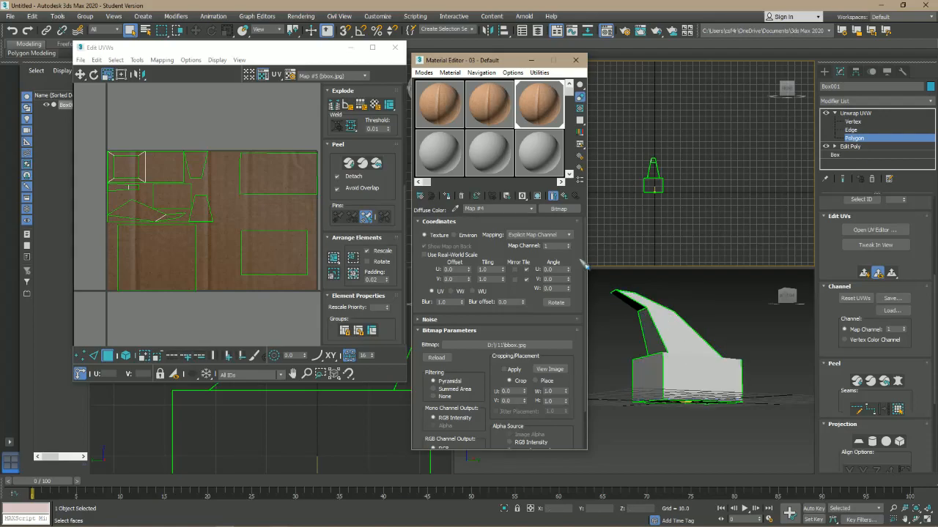
{"action": "left_click", "coordinate": [538, 196]}
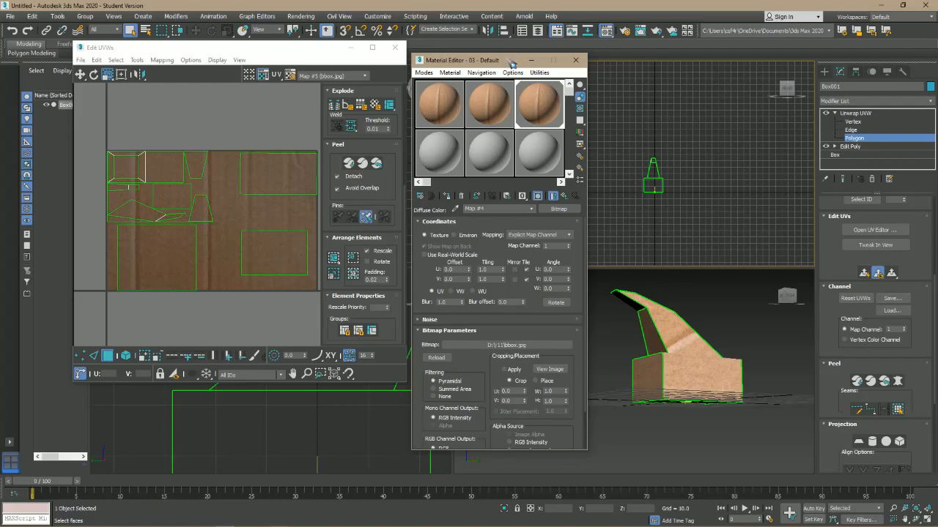
{"action": "left_click_drag", "start_coordinate": [469, 62], "coordinate": [770, 91]}
Try the Clay and stylized Graphite shading modes in the Perspective view
{"action": "left_click", "coordinate": [557, 277]}
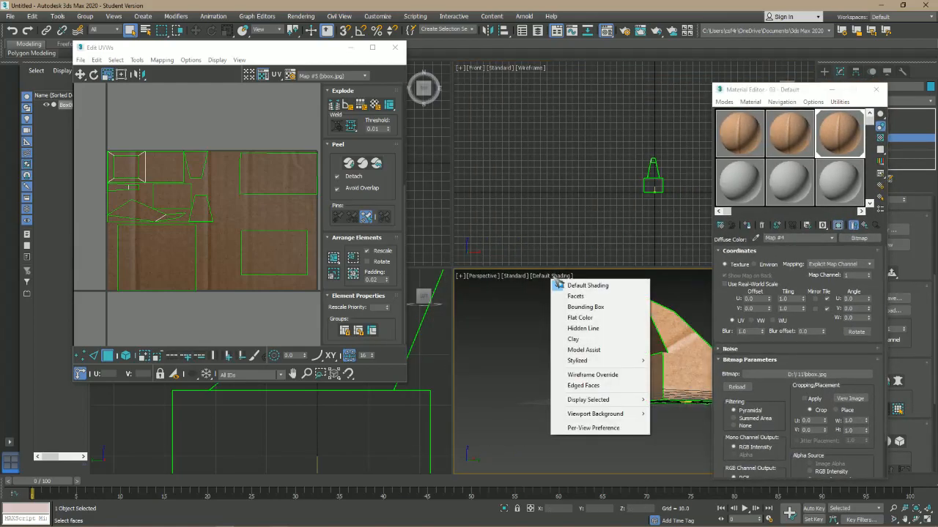
{"action": "left_click", "coordinate": [616, 341]}
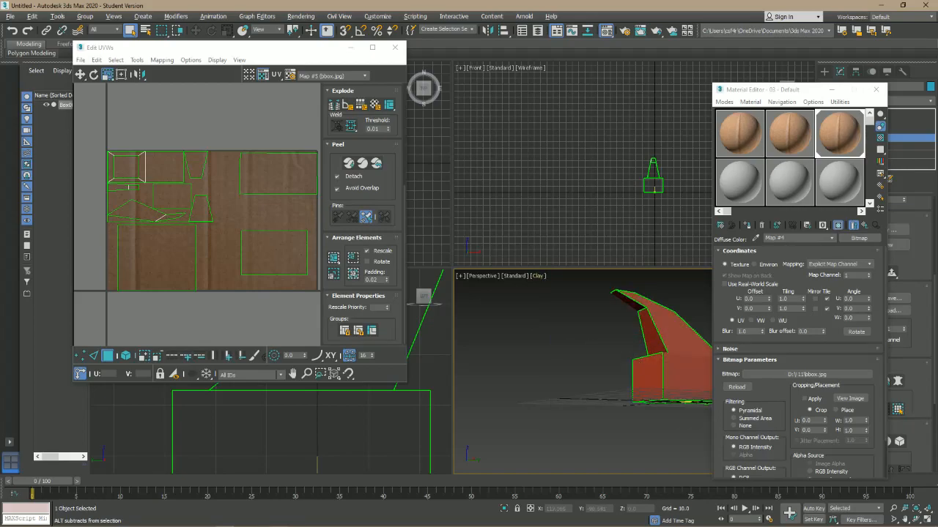
{"action": "left_click", "coordinate": [545, 280]}
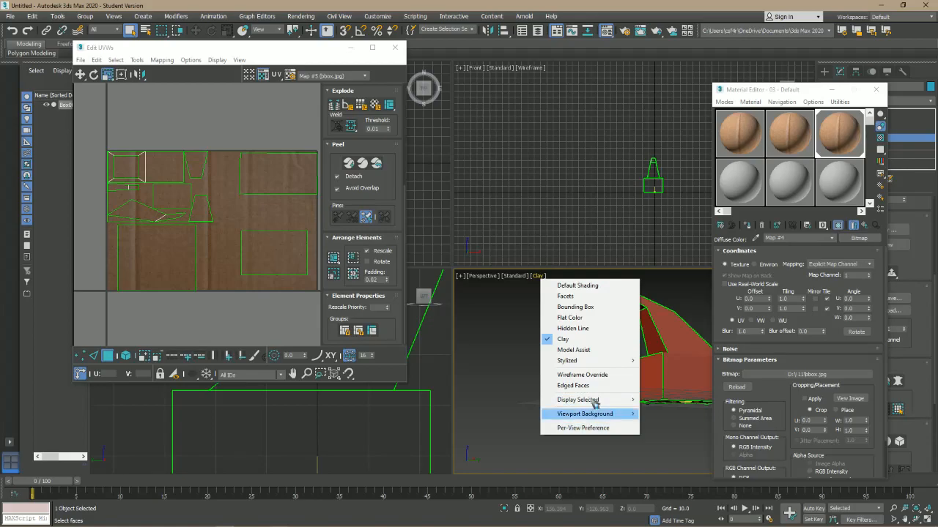
{"action": "mouse_move", "coordinate": [601, 360]}
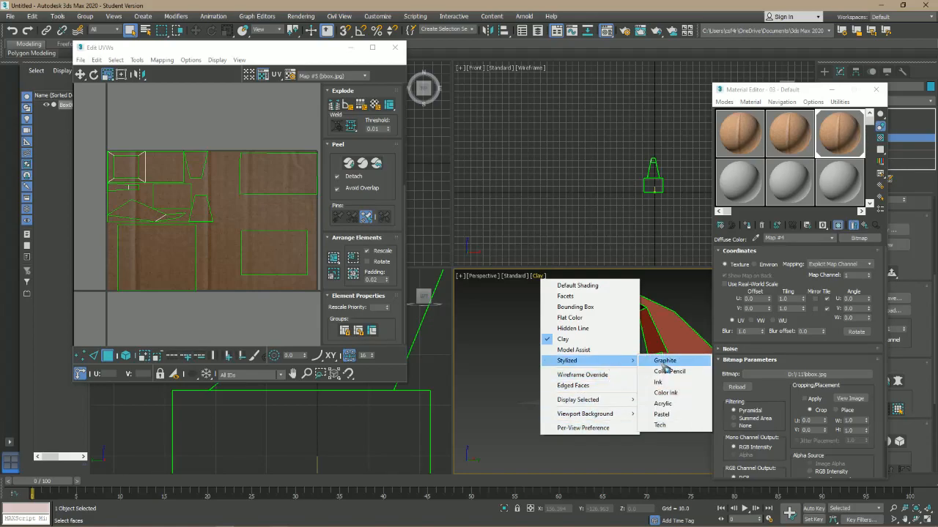
{"action": "left_click", "coordinate": [663, 360]}
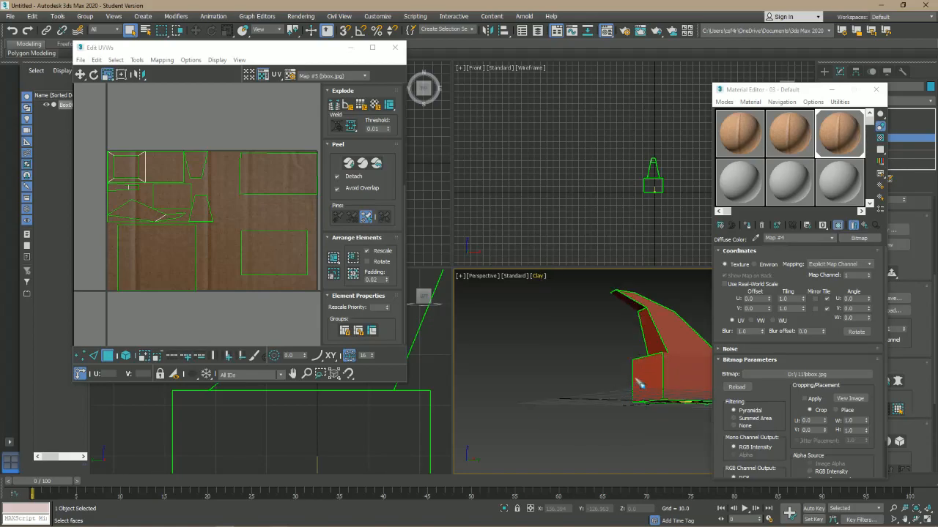
{"action": "middle_click_drag", "start_coordinate": [594, 362], "coordinate": [623, 381]}
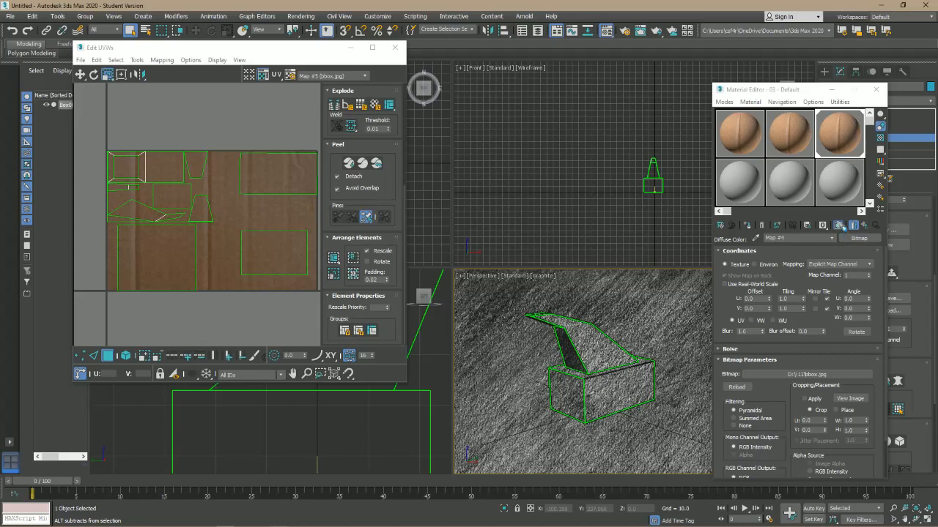
Return the Perspective view to Default Shading
{"action": "left_click", "coordinate": [542, 277]}
{"action": "left_click", "coordinate": [546, 284]}
{"action": "left_click", "coordinate": [546, 281]}
{"action": "left_click", "coordinate": [546, 281]}
{"action": "left_click", "coordinate": [550, 279]}
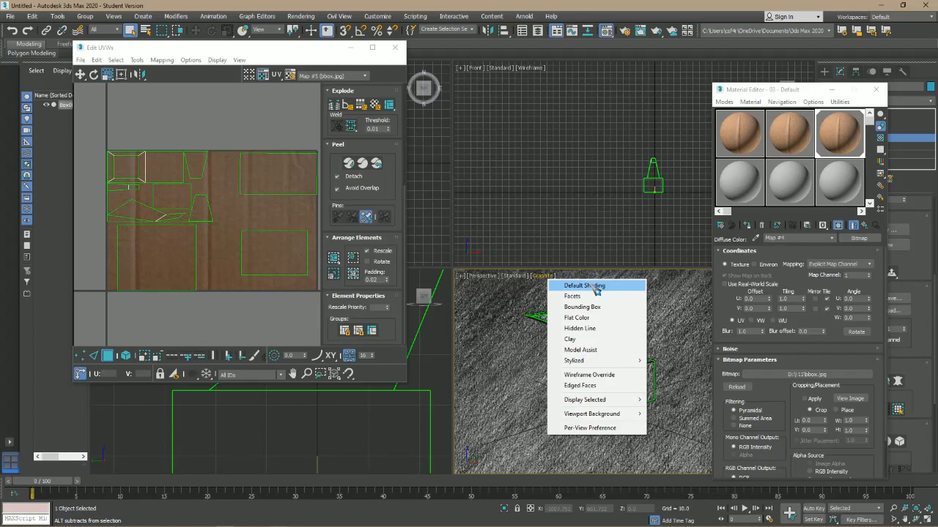
{"action": "left_click", "coordinate": [597, 290]}
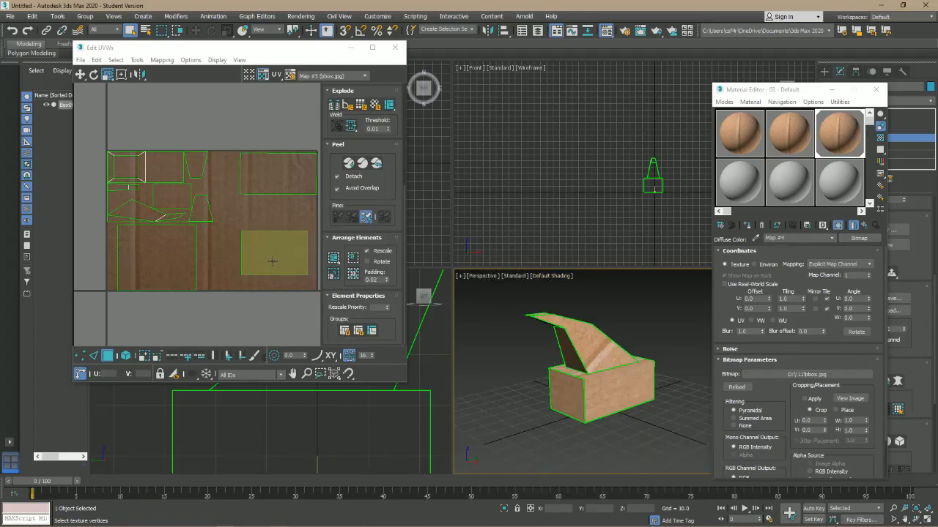
Shift the UV polygons of the fin's lower and upper side faces slightly over the cardboard texture
{"action": "left_click", "coordinate": [143, 213]}
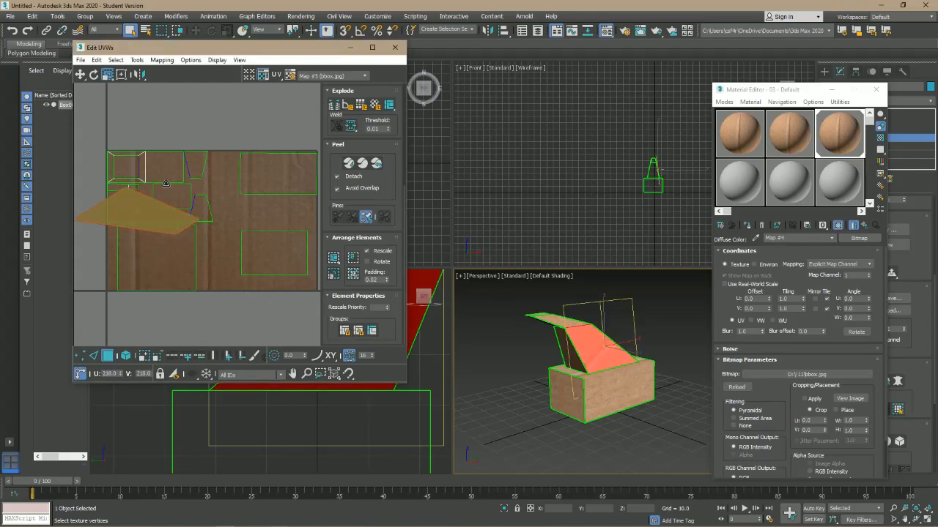
{"action": "key", "text": "w"}
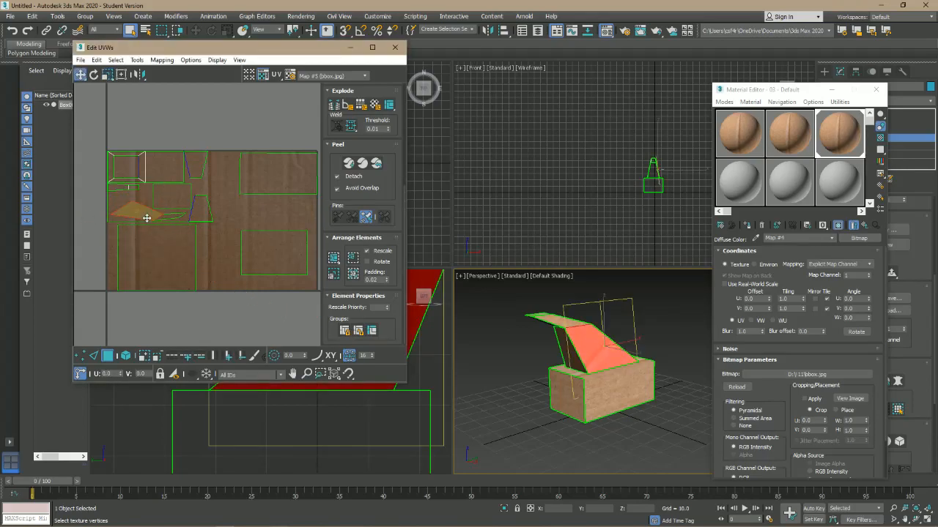
{"action": "left_click_drag", "start_coordinate": [153, 220], "coordinate": [136, 209]}
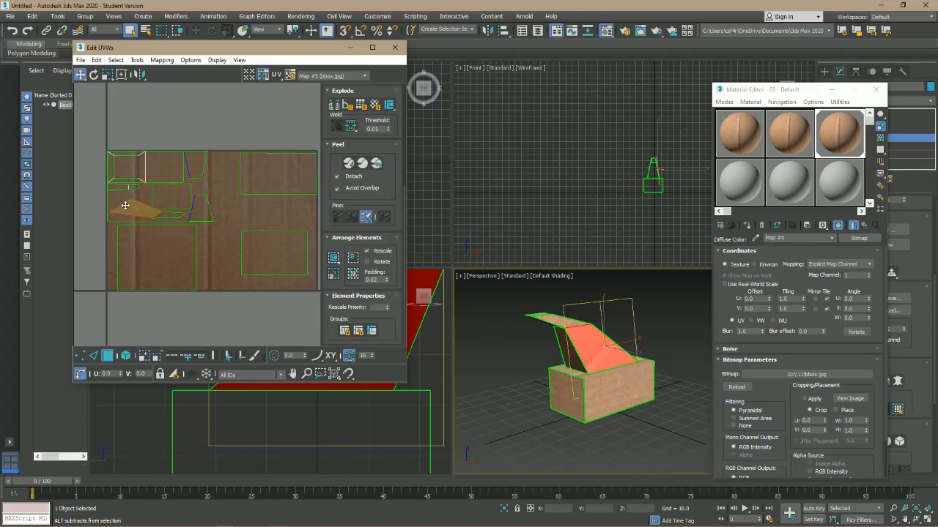
{"action": "mouse_move", "coordinate": [126, 205]}
{"action": "left_mouse_down"}
{"action": "mouse_move", "coordinate": [208, 233]}
{"action": "mouse_move", "coordinate": [197, 204]}
{"action": "mouse_move", "coordinate": [195, 230]}
{"action": "mouse_move", "coordinate": [153, 231]}
{"action": "mouse_move", "coordinate": [123, 202]}
{"action": "left_mouse_up"}
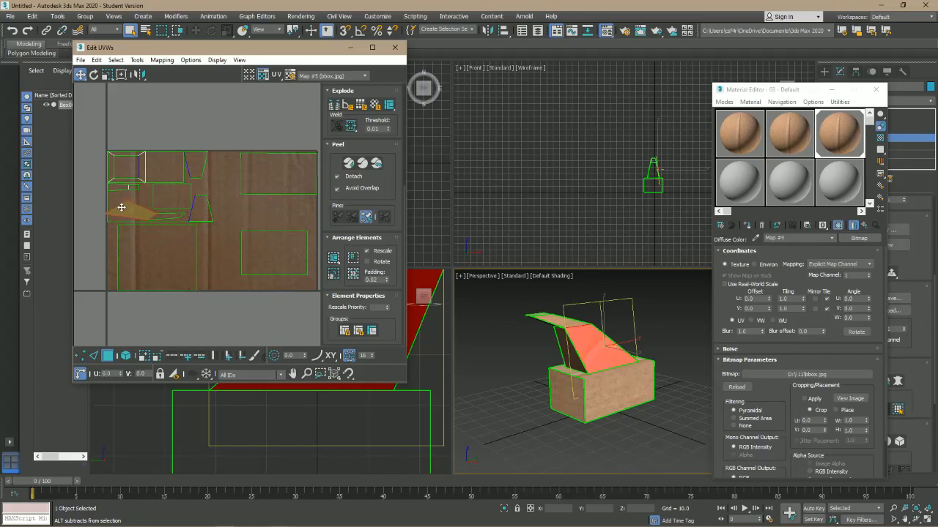
{"action": "left_click", "coordinate": [123, 206]}
{"action": "left_click", "coordinate": [171, 217]}
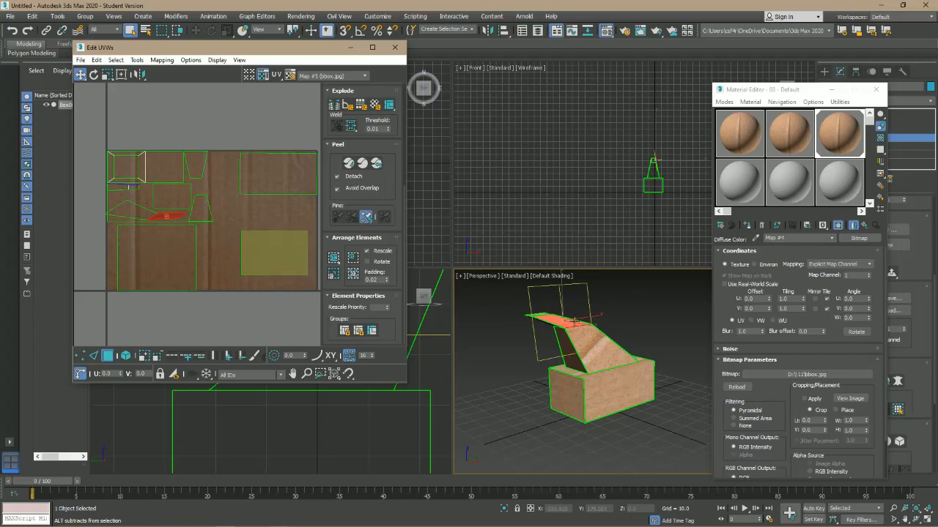
{"action": "mouse_move", "coordinate": [167, 216]}
{"action": "left_mouse_down"}
{"action": "mouse_move", "coordinate": [210, 231]}
{"action": "mouse_move", "coordinate": [170, 223]}
{"action": "mouse_move", "coordinate": [183, 249]}
{"action": "mouse_move", "coordinate": [163, 211]}
{"action": "left_mouse_up"}
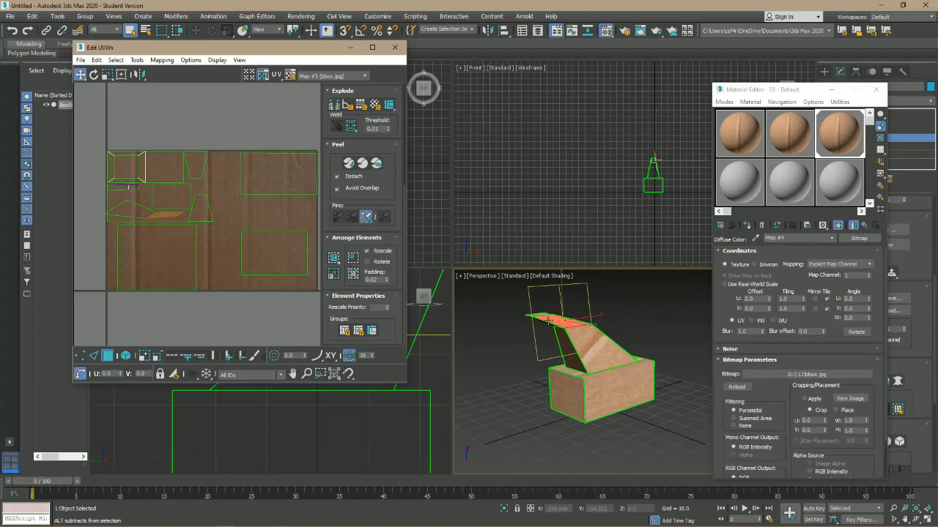
Select the fin's lower side face and unfold its UVs with Quick Peel
{"action": "left_click", "coordinate": [594, 351]}
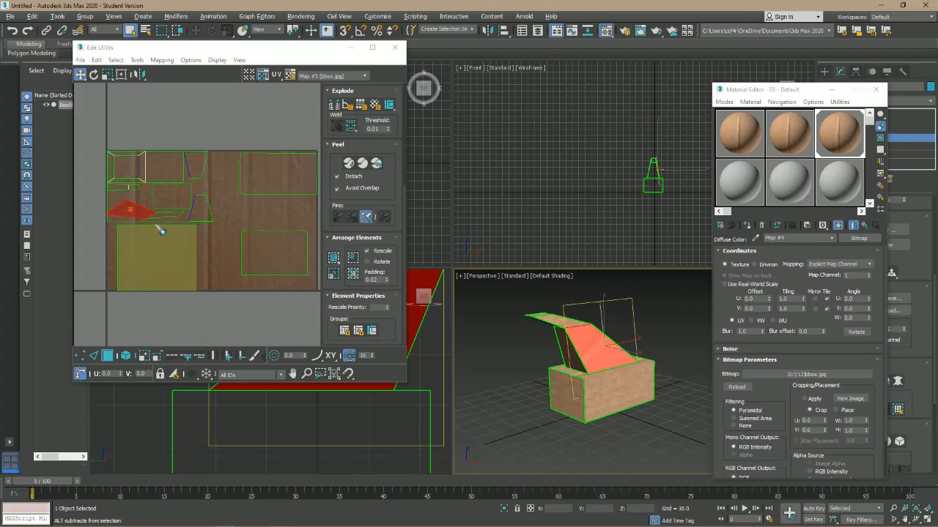
{"action": "mouse_move", "coordinate": [125, 211]}
{"action": "left_mouse_down"}
{"action": "mouse_move", "coordinate": [129, 221]}
{"action": "mouse_move", "coordinate": [125, 205]}
{"action": "left_mouse_up"}
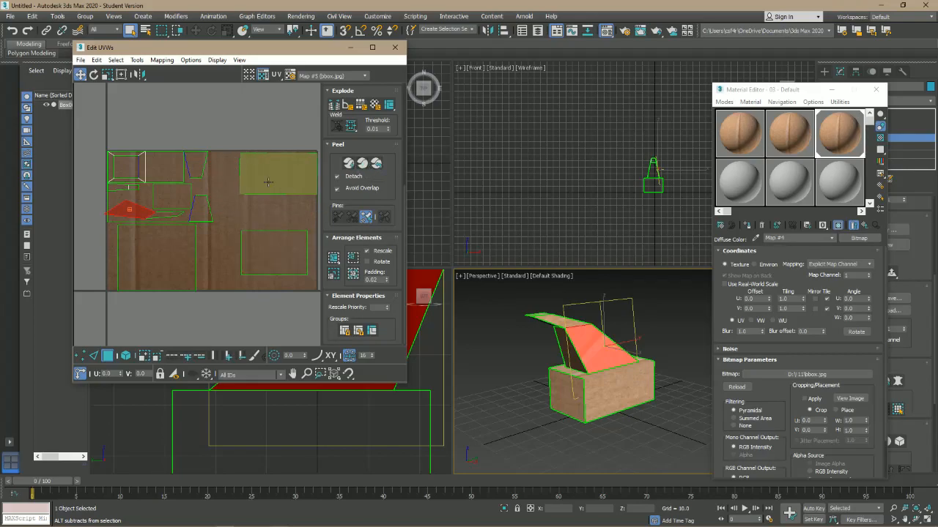
{"action": "left_click", "coordinate": [348, 163]}
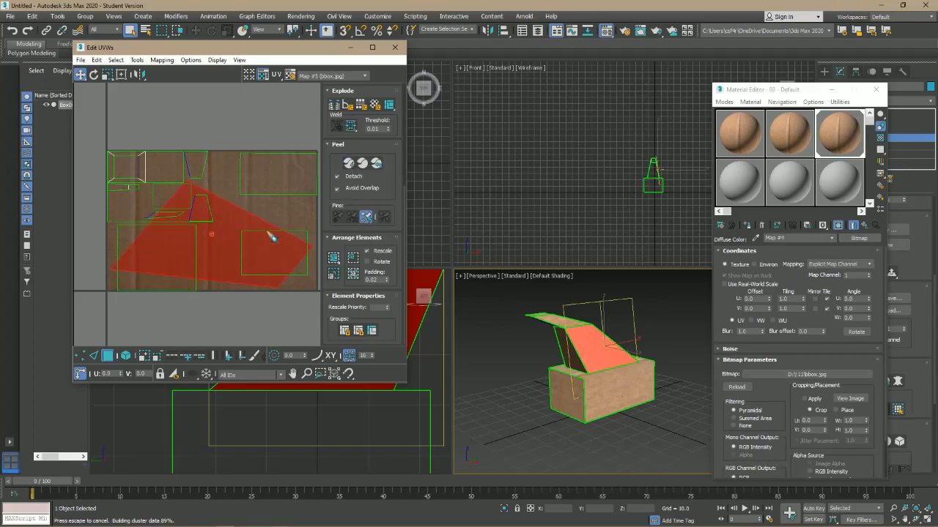
Shrink and rotate the peeled fin polygon so it fits over the large lower-left rectangle of the UV layout
{"action": "left_click_drag", "start_coordinate": [210, 252], "coordinate": [227, 314]}
{"action": "key", "text": "r"}
{"action": "key", "text": "e"}
{"action": "left_click_drag", "start_coordinate": [220, 233], "coordinate": [147, 251]}
{"action": "key", "text": "w"}
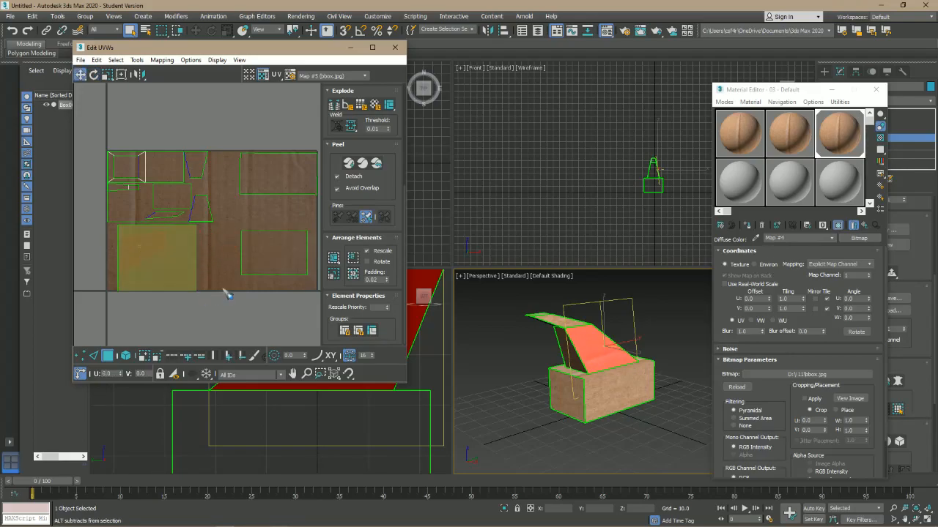
{"action": "left_click", "coordinate": [224, 272]}
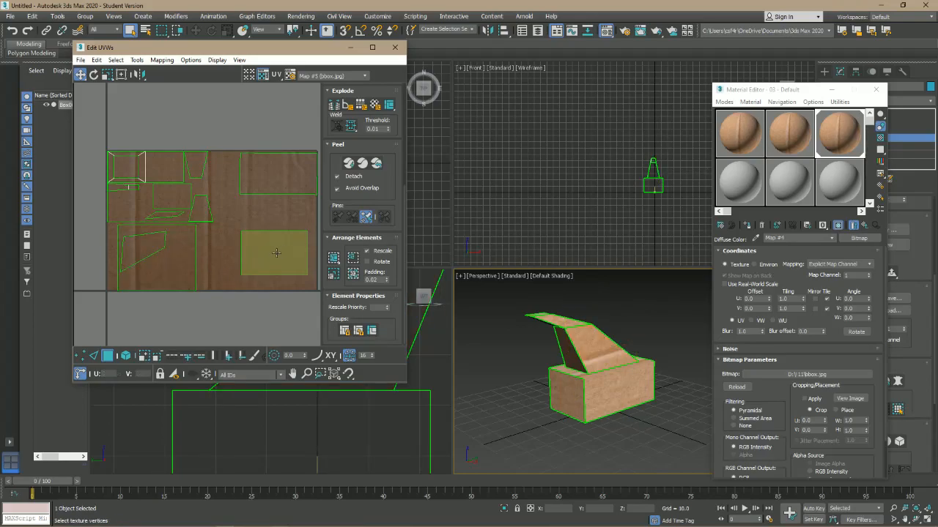
Move the peeled fin polygon into the free area between the two rectangles in the right half of the UV layout
{"action": "left_click", "coordinate": [146, 250]}
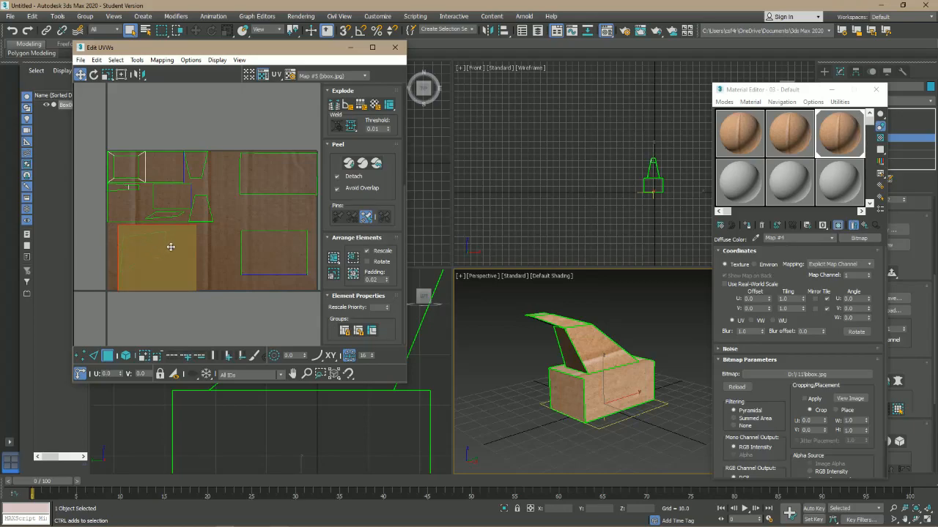
{"action": "left_click", "coordinate": [604, 348]}
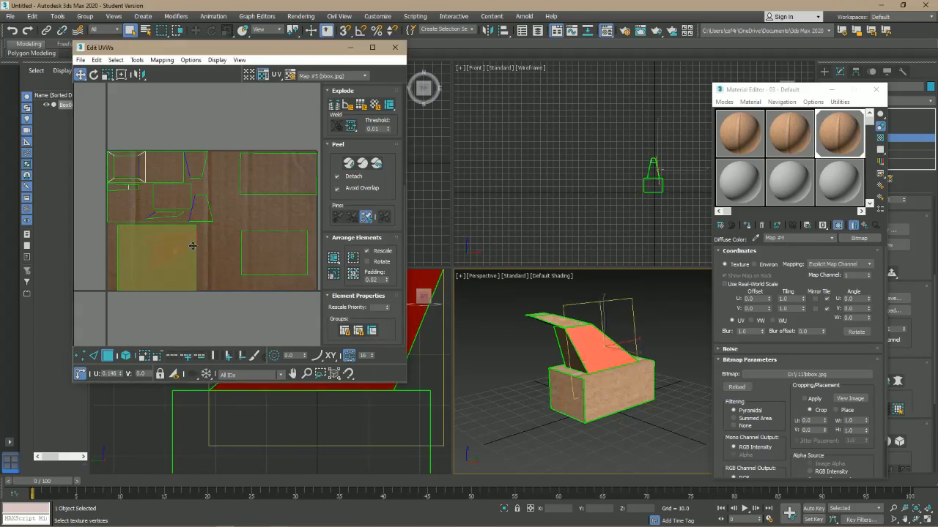
{"action": "left_click_drag", "start_coordinate": [228, 231], "coordinate": [250, 214]}
{"action": "left_click", "coordinate": [295, 268]}
{"action": "left_click", "coordinate": [225, 272]}
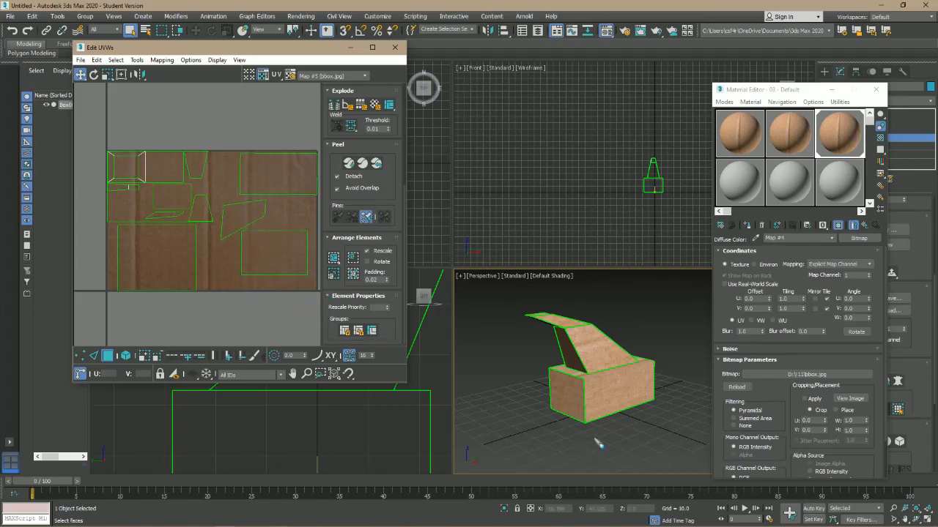
Move the UV rectangle of the box's long side onto the lower-right area of the cardboard texture
{"action": "left_click", "coordinate": [607, 402]}
{"action": "left_click_drag", "start_coordinate": [162, 182], "coordinate": [253, 280]}
{"action": "left_click", "coordinate": [530, 433]}
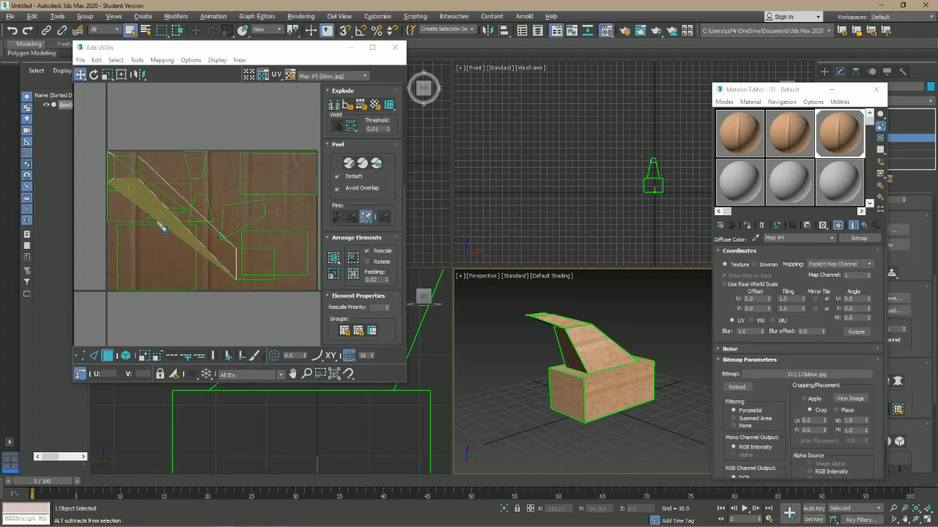
Shift the UV rectangle of the box's opposite long side slightly inward from the upper-right corner of the texture
{"action": "left_click", "coordinate": [291, 182]}
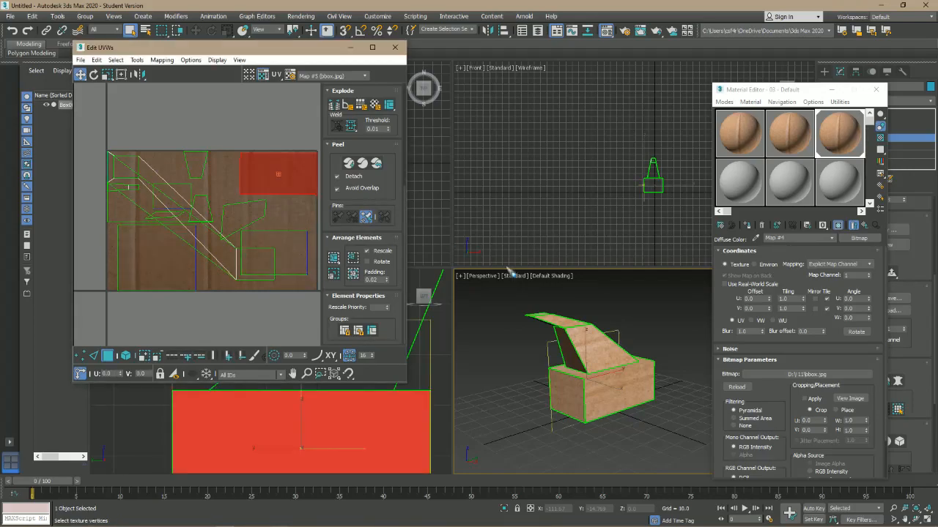
{"action": "middle_click_drag", "start_coordinate": [532, 419], "coordinate": [516, 392], "text": "alt"}
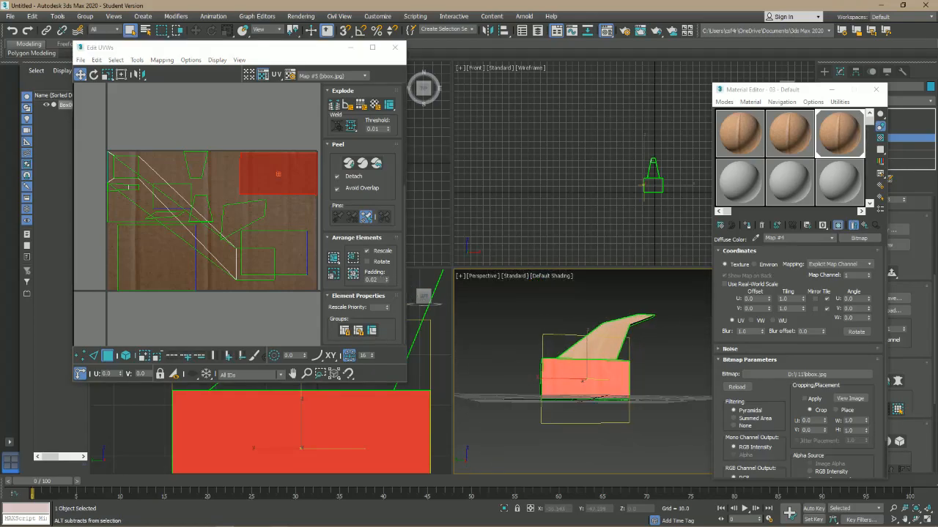
{"action": "mouse_move", "coordinate": [296, 178]}
{"action": "left_mouse_down"}
{"action": "mouse_move", "coordinate": [263, 178]}
{"action": "mouse_move", "coordinate": [285, 186]}
{"action": "left_mouse_up"}
{"action": "left_click", "coordinate": [315, 182]}
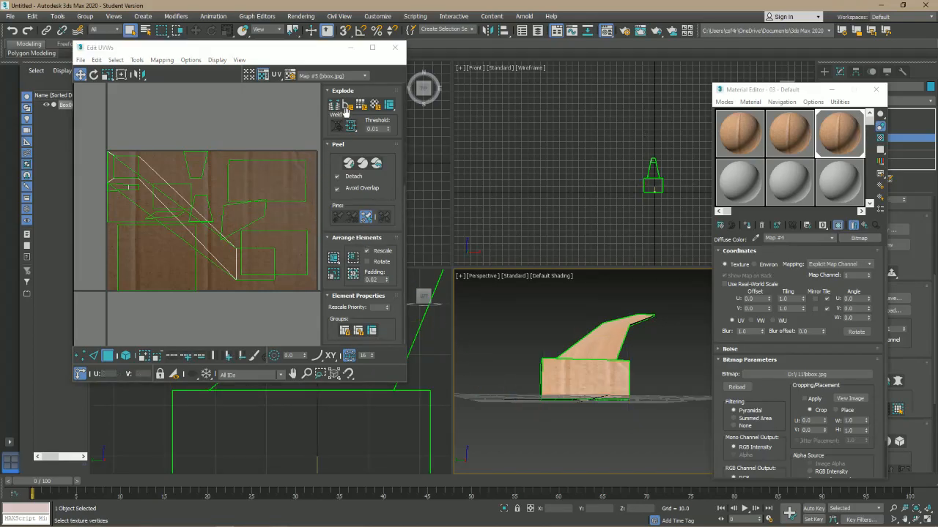
Display the Texture Checker (UV_Checker.png) map in the UV editor and inspect it on the model's opposite side
{"action": "left_click", "coordinate": [333, 76]}
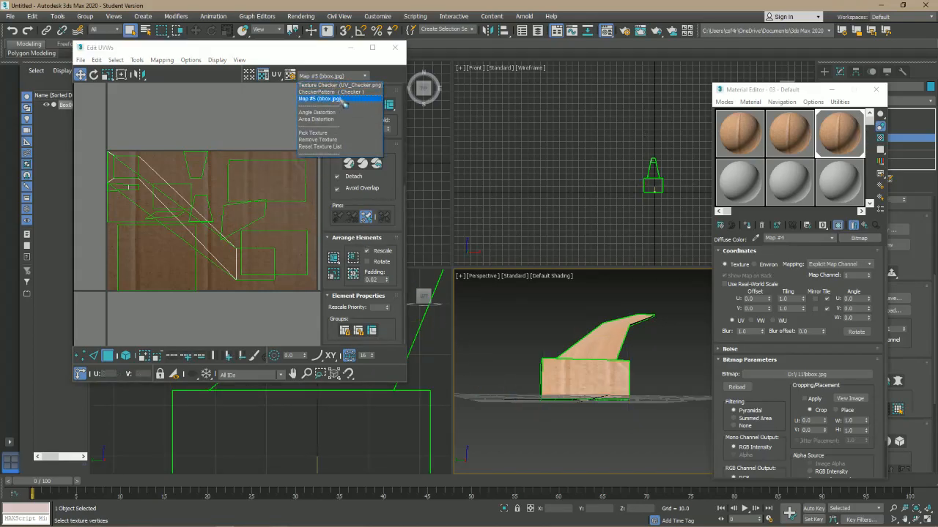
{"action": "left_click", "coordinate": [347, 86]}
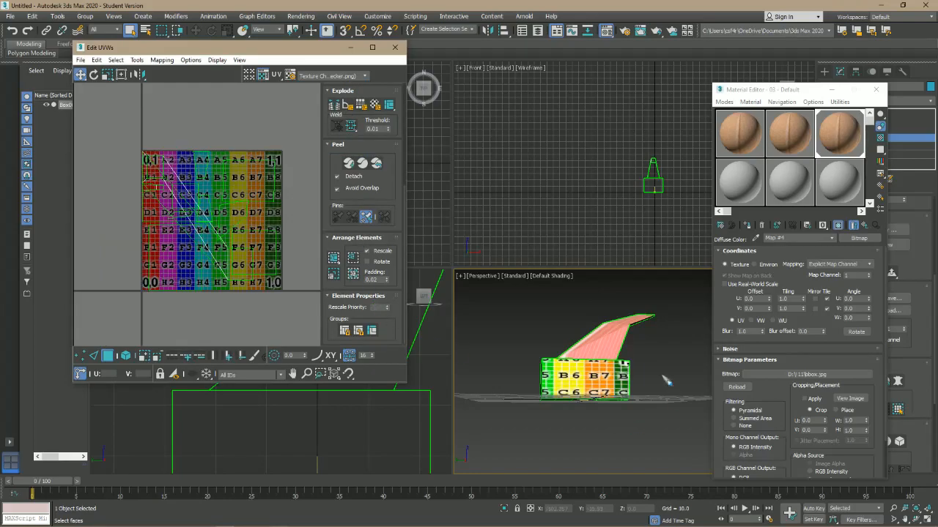
{"action": "middle_click_drag", "start_coordinate": [635, 355], "coordinate": [619, 376], "text": "alt"}
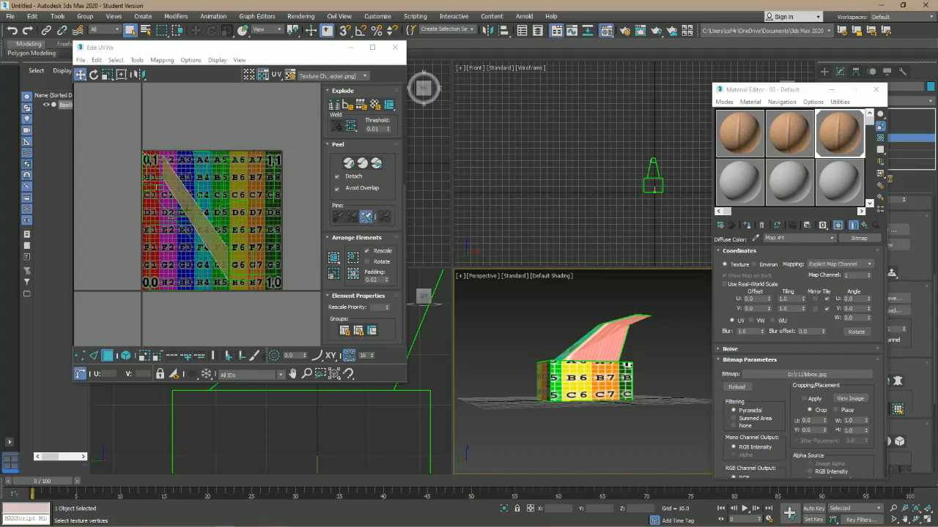
Select the lower side face of the fin's opposite side and try to unfold its UVs with Quick Peel
{"action": "left_click", "coordinate": [602, 340]}
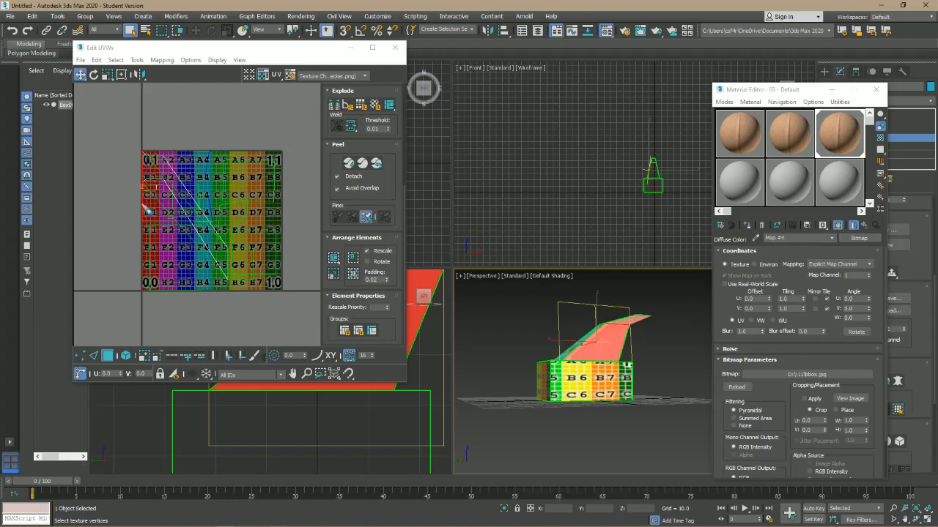
{"action": "scroll", "coordinate": [147, 210], "scroll_direction": "up", "scroll_amount": 6}
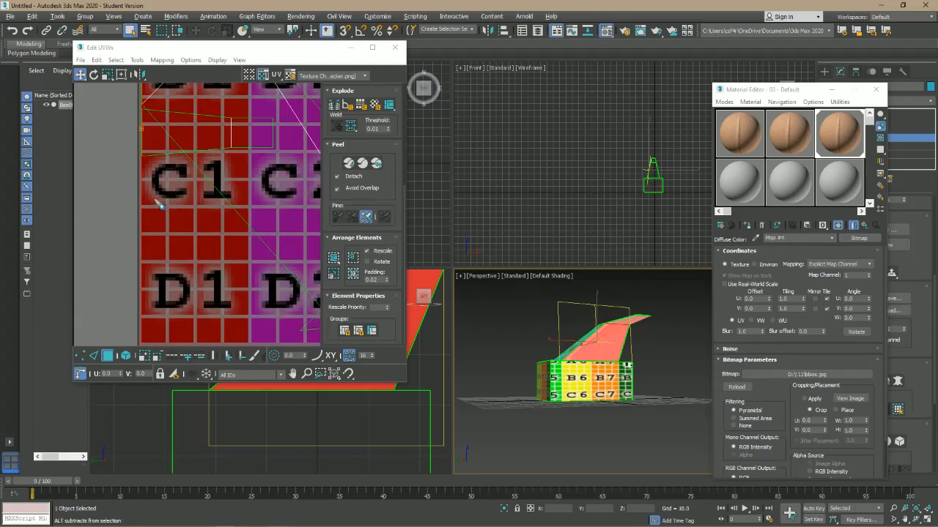
{"action": "left_click", "coordinate": [152, 225]}
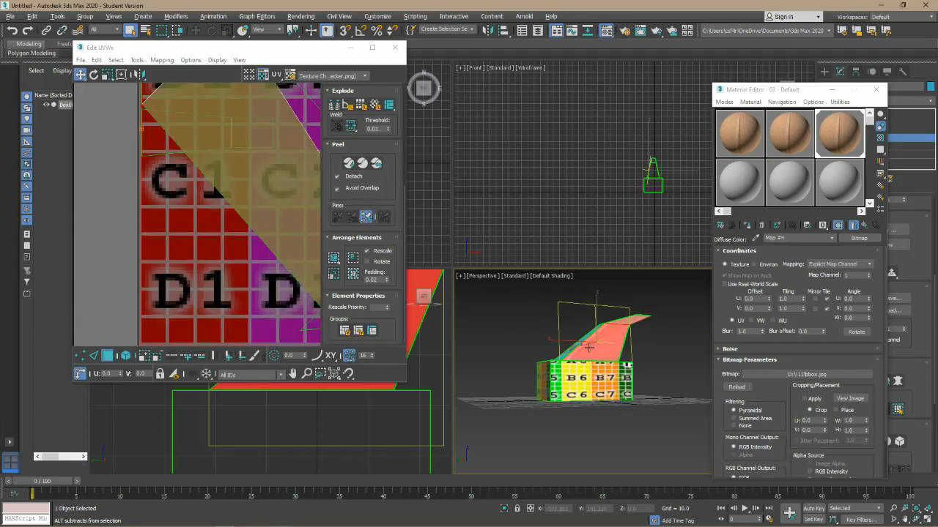
{"action": "scroll", "coordinate": [202, 249], "scroll_direction": "down", "scroll_amount": 4}
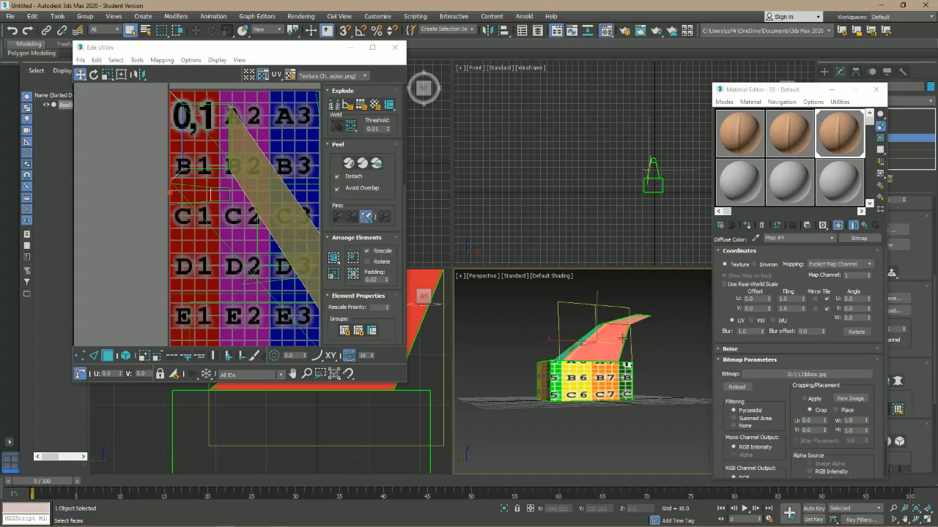
{"action": "left_click", "coordinate": [279, 288]}
{"action": "left_click", "coordinate": [219, 272]}
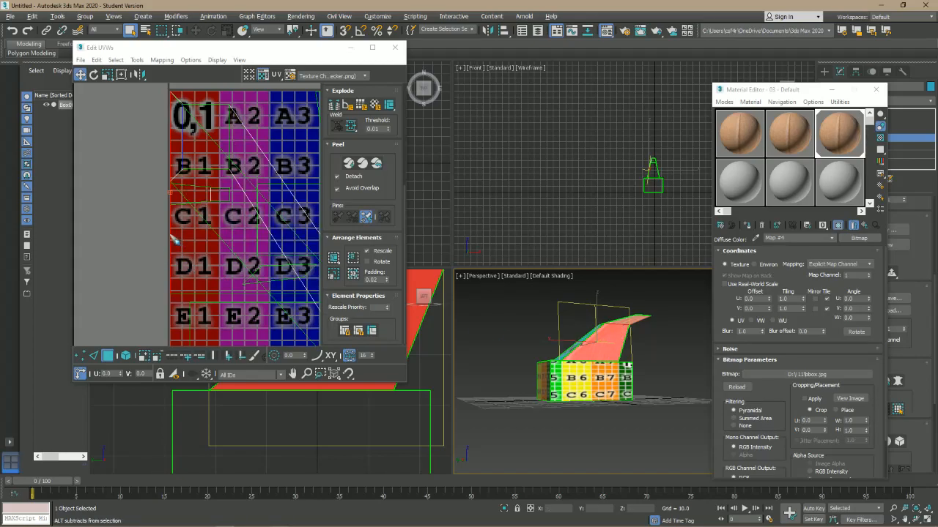
{"action": "left_click", "coordinate": [350, 164]}
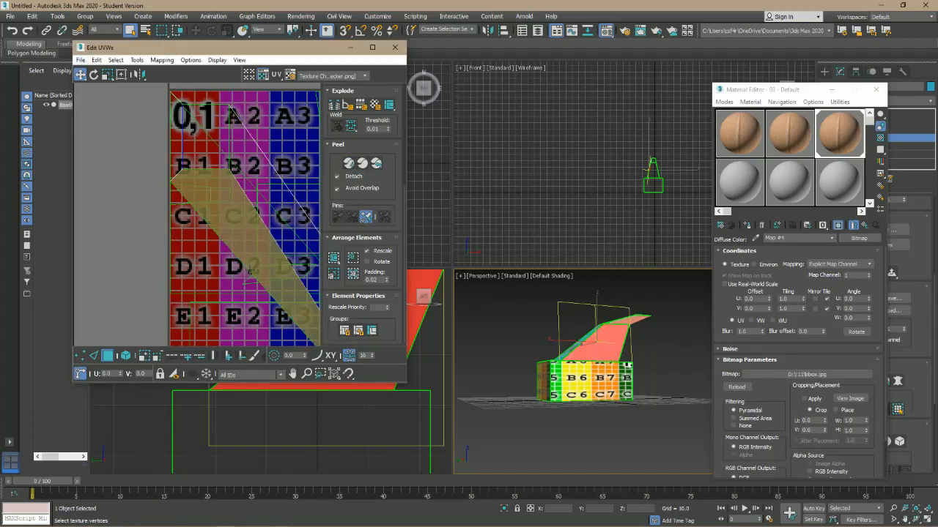
Examine the UV layout around the 0,0 corner to locate the polygon of the selected fin face
{"action": "scroll", "coordinate": [223, 256], "scroll_direction": "down", "scroll_amount": 5}
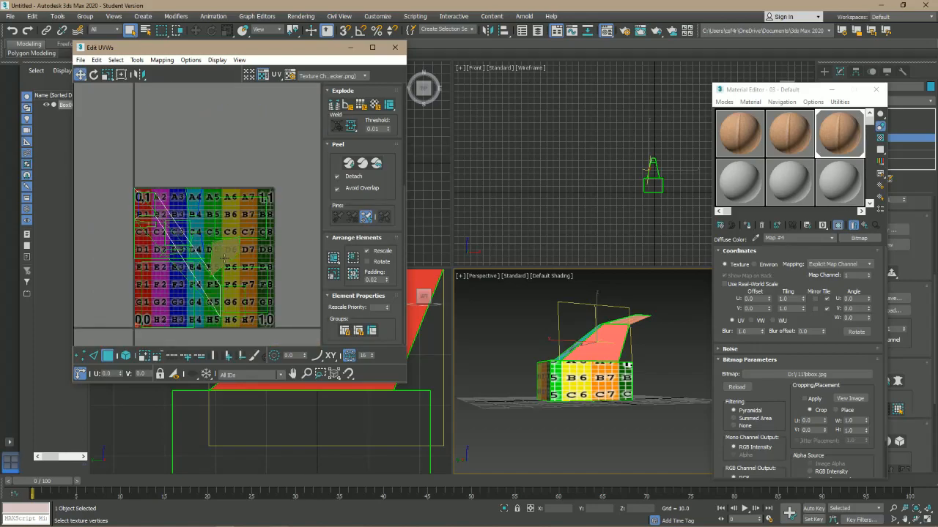
{"action": "scroll", "coordinate": [155, 301], "scroll_direction": "up", "scroll_amount": 2}
{"action": "scroll", "coordinate": [155, 300], "scroll_direction": "down", "scroll_amount": 2}
{"action": "scroll", "coordinate": [153, 299], "scroll_direction": "up", "scroll_amount": 3}
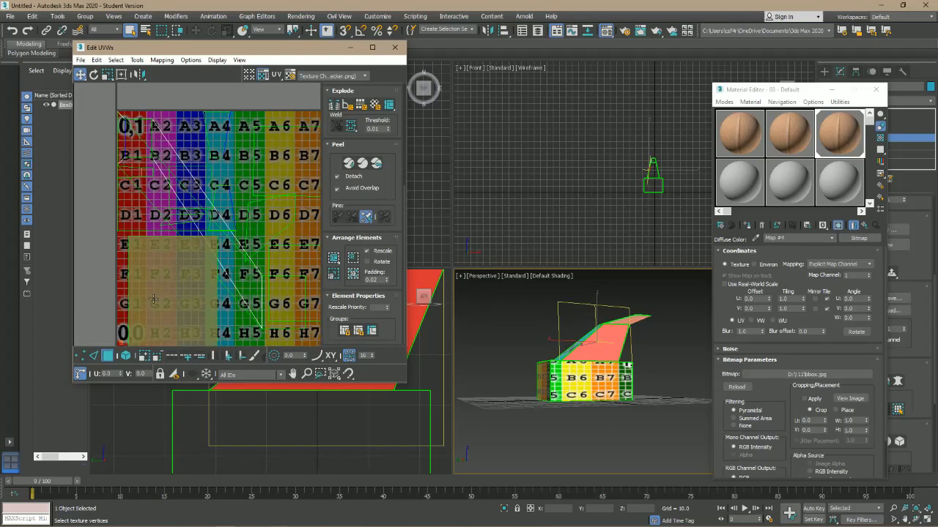
{"action": "scroll", "coordinate": [154, 299], "scroll_direction": "up", "scroll_amount": 5}
{"action": "scroll", "coordinate": [167, 299], "scroll_direction": "up", "scroll_amount": 3}
{"action": "scroll", "coordinate": [220, 298], "scroll_direction": "down", "scroll_amount": 2}
{"action": "left_click", "coordinate": [610, 359]}
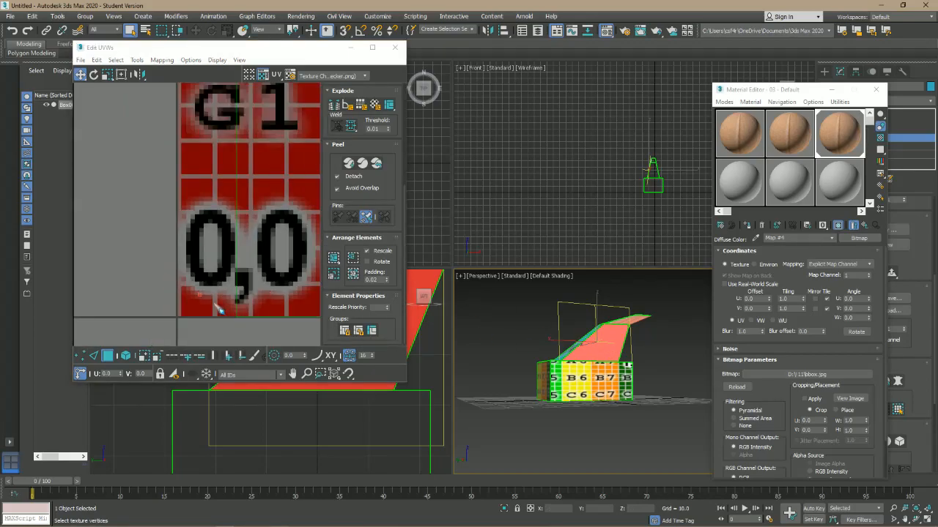
{"action": "left_click", "coordinate": [200, 295]}
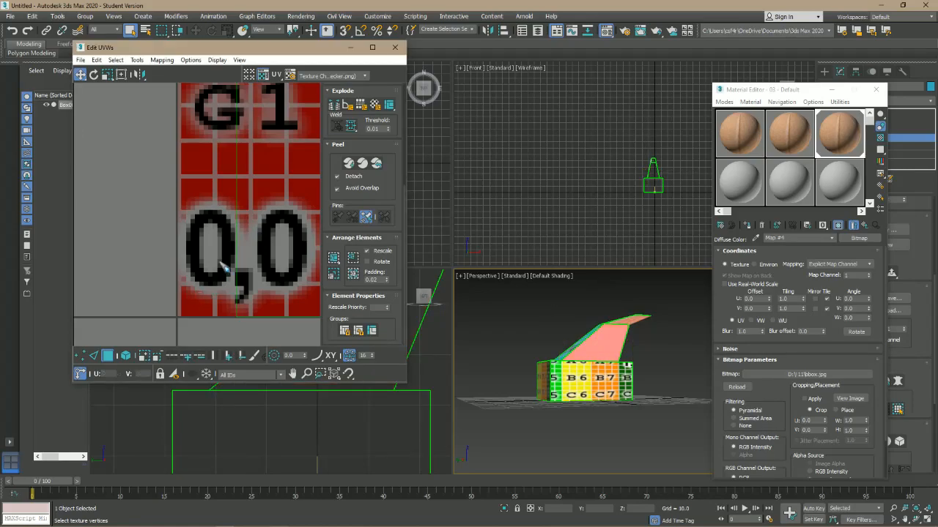
{"action": "left_click", "coordinate": [607, 340]}
{"action": "scroll", "coordinate": [218, 234], "scroll_direction": "down", "scroll_amount": 6}
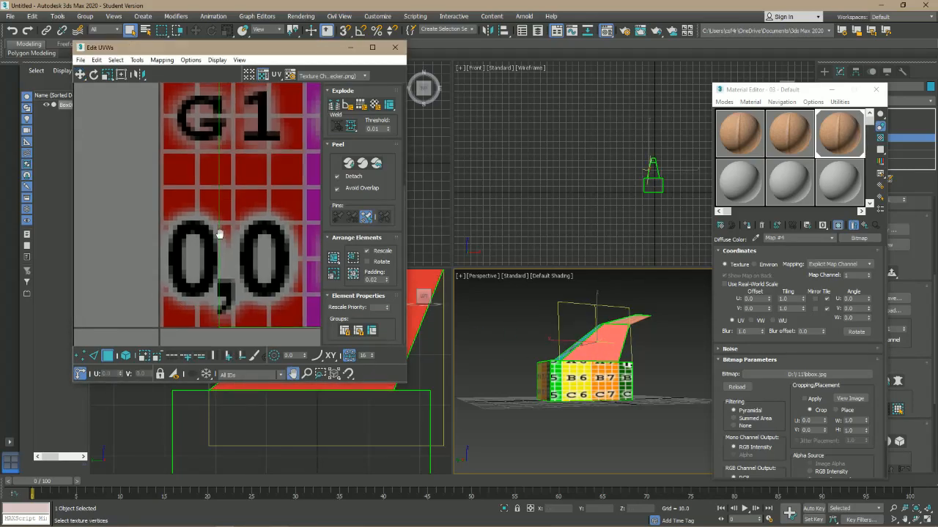
{"action": "scroll", "coordinate": [239, 221], "scroll_direction": "down", "scroll_amount": 4}
{"action": "middle_click_drag", "start_coordinate": [252, 229], "coordinate": [228, 258]}
{"action": "scroll", "coordinate": [229, 259], "scroll_direction": "up", "scroll_amount": 6}
{"action": "scroll", "coordinate": [231, 265], "scroll_direction": "up", "scroll_amount": 4}
Try to unfold the fin's lower side face with Quick Peel and scale its UV polygon
{"action": "left_click", "coordinate": [600, 342]}
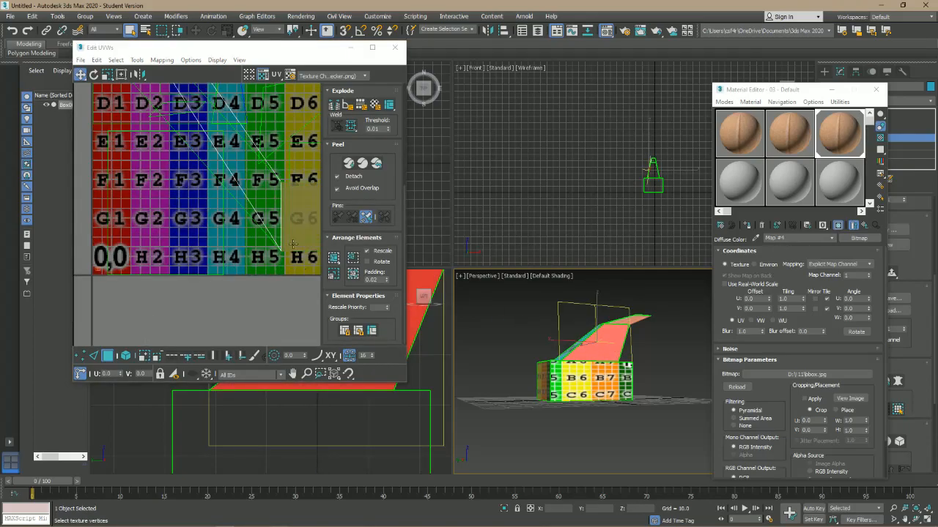
{"action": "left_click", "coordinate": [351, 165]}
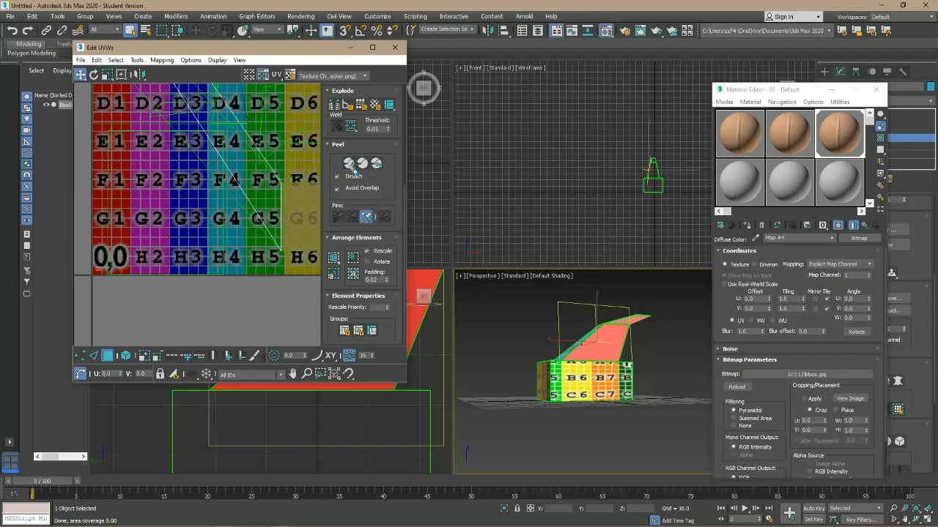
{"action": "key", "text": "e"}
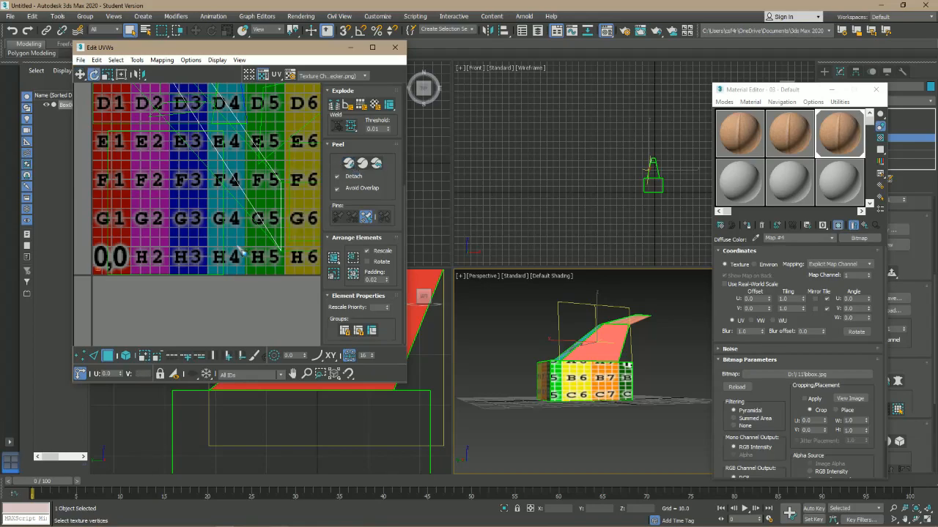
{"action": "key", "text": "r"}
{"action": "left_click_drag", "start_coordinate": [238, 247], "coordinate": [276, 227]}
{"action": "left_click", "coordinate": [247, 247]}
{"action": "scroll", "coordinate": [247, 247], "scroll_direction": "down", "scroll_amount": 5}
{"action": "scroll", "coordinate": [249, 251], "scroll_direction": "down", "scroll_amount": 3}
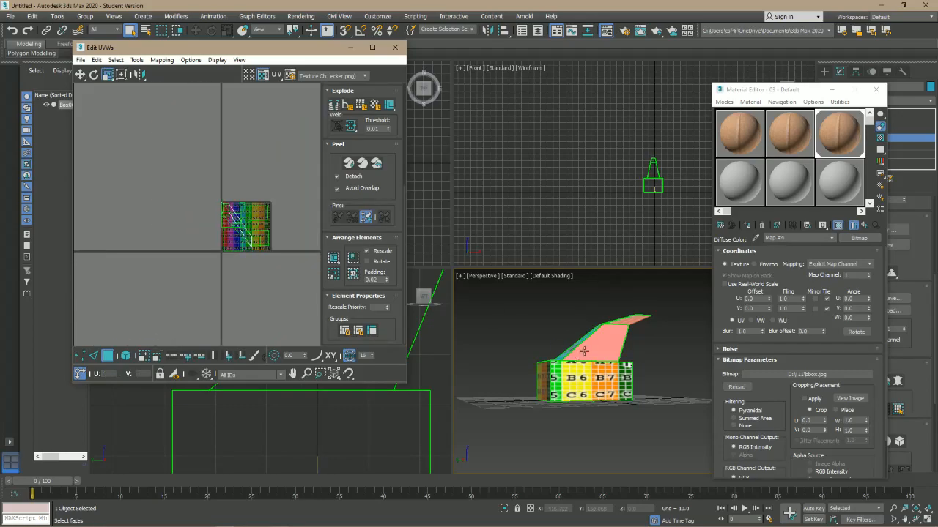
Select the fin's lower side face and flatten its UVs into the texture square
{"action": "left_click", "coordinate": [581, 352]}
{"action": "scroll", "coordinate": [486, 368], "scroll_direction": "up", "scroll_amount": 3}
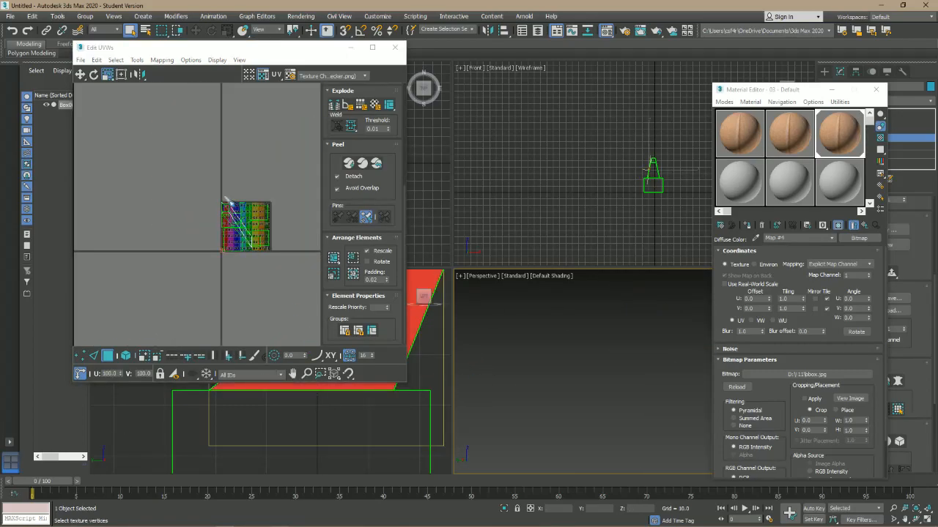
{"action": "scroll", "coordinate": [179, 269], "scroll_direction": "up", "scroll_amount": 10}
{"action": "scroll", "coordinate": [180, 269], "scroll_direction": "down", "scroll_amount": 12}
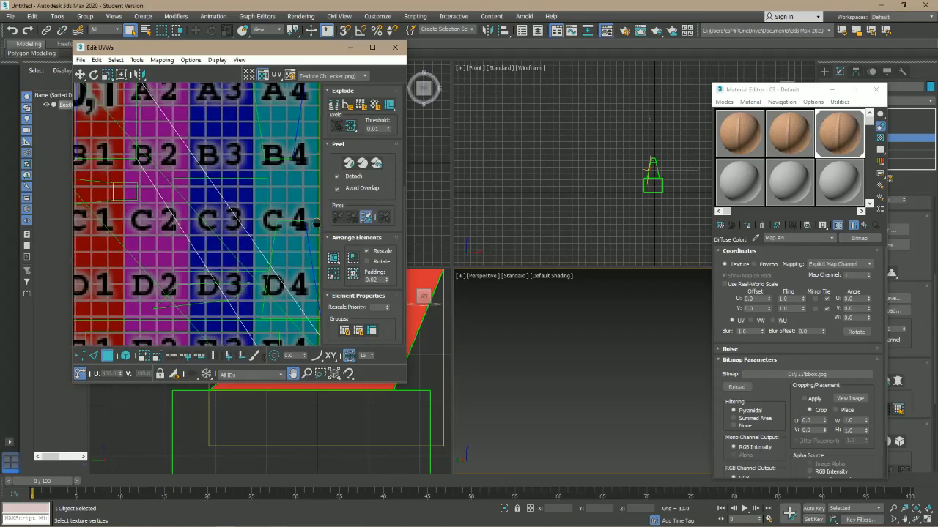
{"action": "scroll", "coordinate": [208, 228], "scroll_direction": "up", "scroll_amount": 3}
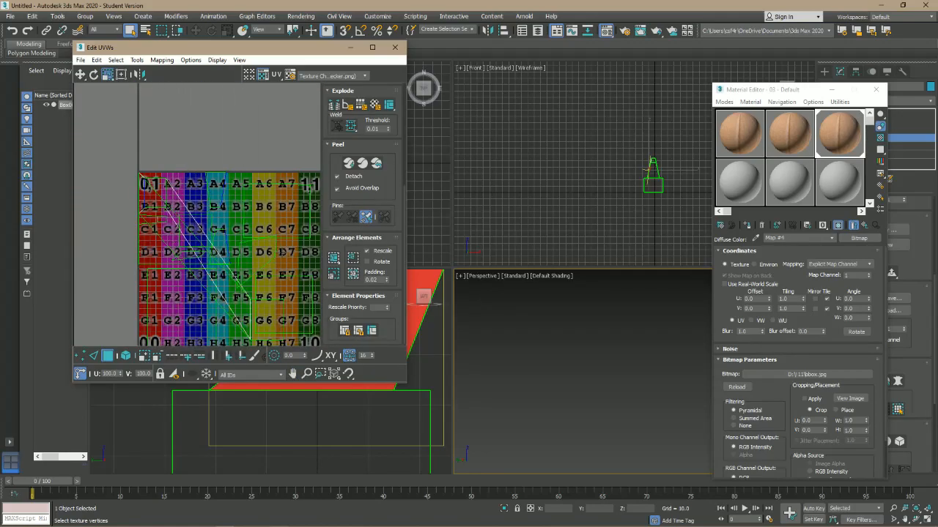
{"action": "scroll", "coordinate": [376, 248], "scroll_direction": "up", "scroll_amount": 3}
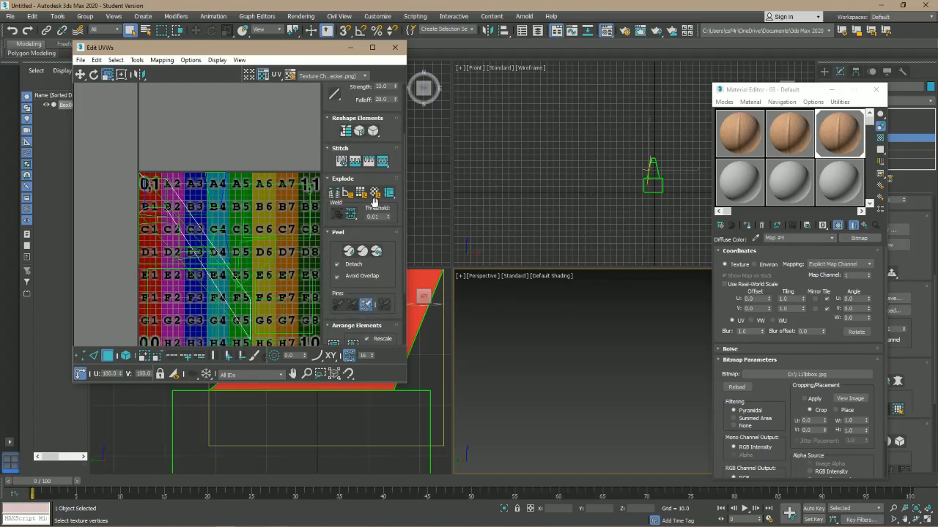
{"action": "left_click", "coordinate": [372, 194]}
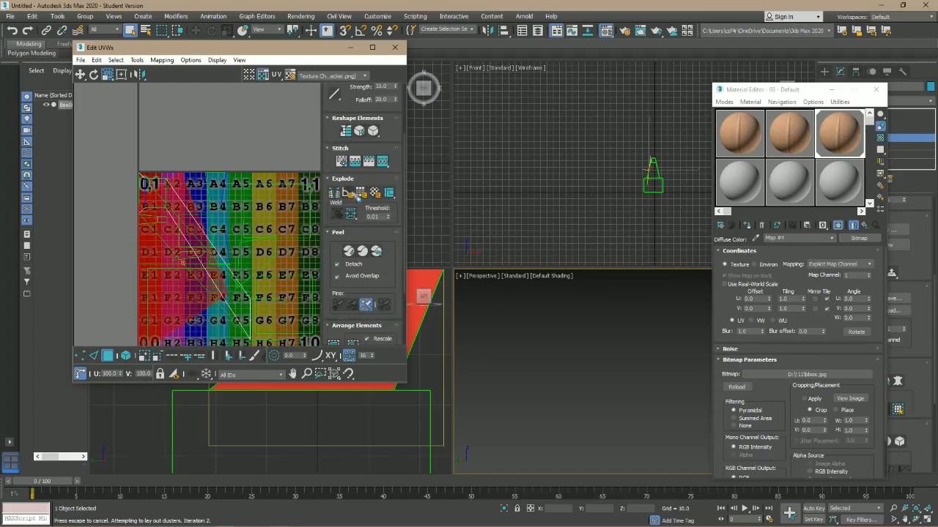
Flatten the UVs of all the model's faces with Flatten Custom and clear the selection
{"action": "scroll", "coordinate": [219, 425], "scroll_direction": "down", "scroll_amount": 5}
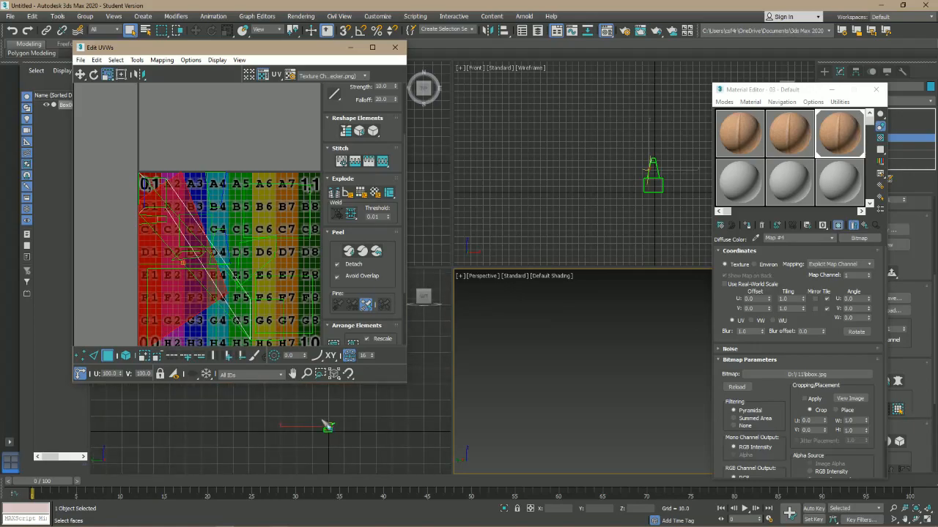
{"action": "left_click", "coordinate": [329, 428]}
{"action": "left_click", "coordinate": [391, 192]}
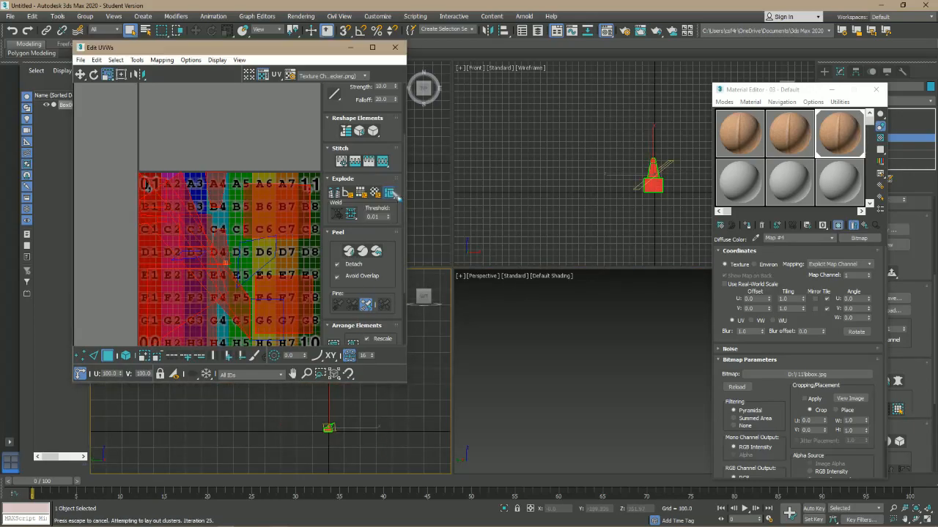
{"action": "left_click", "coordinate": [307, 289]}
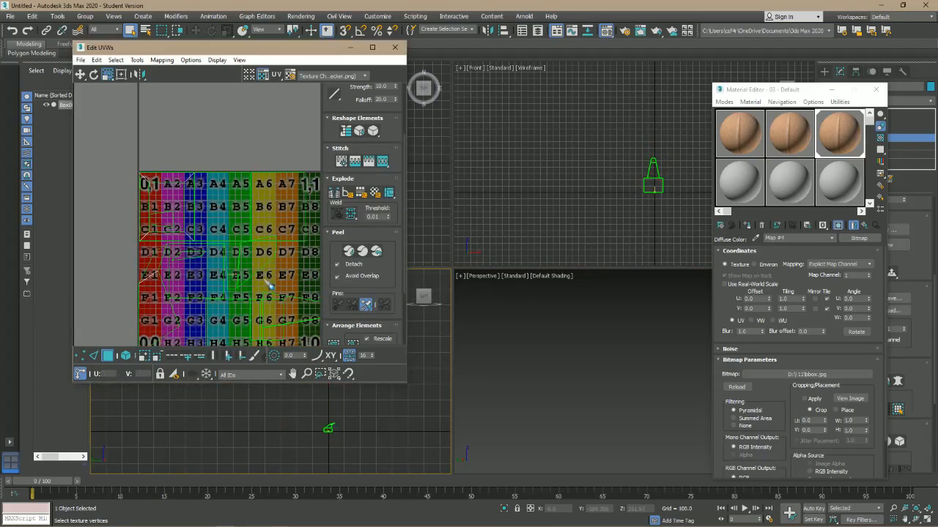
Examine the flattened UV layout and how the checker map sits on the model's fin and box
{"action": "middle_click_drag", "start_coordinate": [271, 279], "coordinate": [253, 257]}
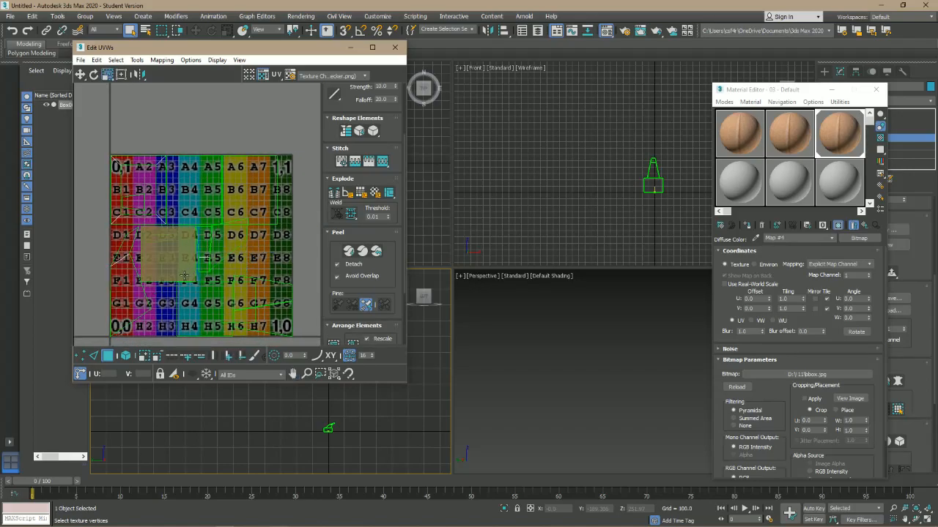
{"action": "middle_click_drag", "start_coordinate": [411, 397], "coordinate": [389, 384]}
{"action": "scroll", "coordinate": [367, 442], "scroll_direction": "down", "scroll_amount": 5}
{"action": "scroll", "coordinate": [382, 415], "scroll_direction": "up", "scroll_amount": 9}
{"action": "middle_click_drag", "start_coordinate": [305, 435], "coordinate": [432, 425]}
{"action": "scroll", "coordinate": [651, 393], "scroll_direction": "up", "scroll_amount": 3}
{"action": "middle_click_drag", "start_coordinate": [651, 393], "coordinate": [566, 392]}
{"action": "scroll", "coordinate": [633, 394], "scroll_direction": "up", "scroll_amount": 3}
{"action": "scroll", "coordinate": [615, 345], "scroll_direction": "up", "scroll_amount": 4}
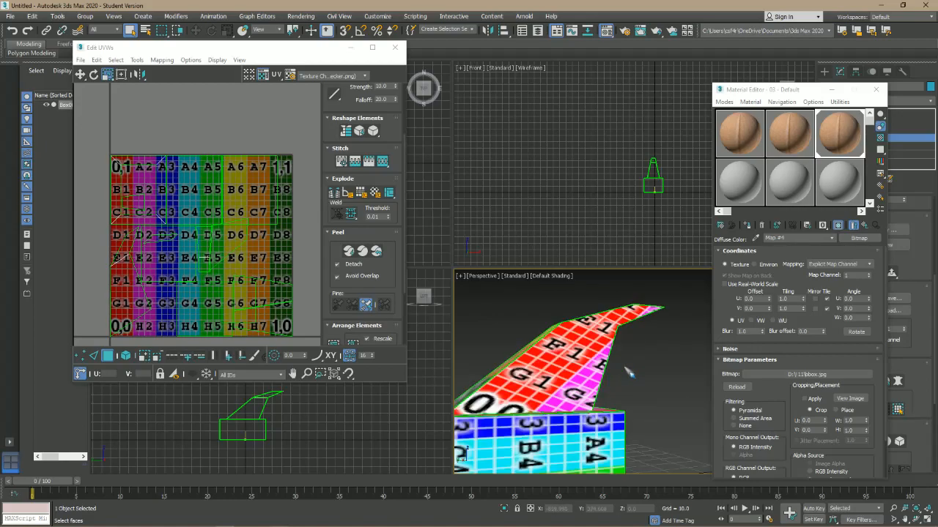
Try moving a UV polygon from the checker map's lower edge to below it and select the fin's side polygons
{"action": "scroll", "coordinate": [626, 370], "scroll_direction": "up", "scroll_amount": 2}
{"action": "left_click_drag", "start_coordinate": [203, 316], "coordinate": [193, 340]}
{"action": "key", "text": "ctrl+z"}
{"action": "key", "text": "ctrl+z"}
{"action": "left_click_drag", "start_coordinate": [172, 316], "coordinate": [185, 348]}
{"action": "left_click", "coordinate": [145, 273]}
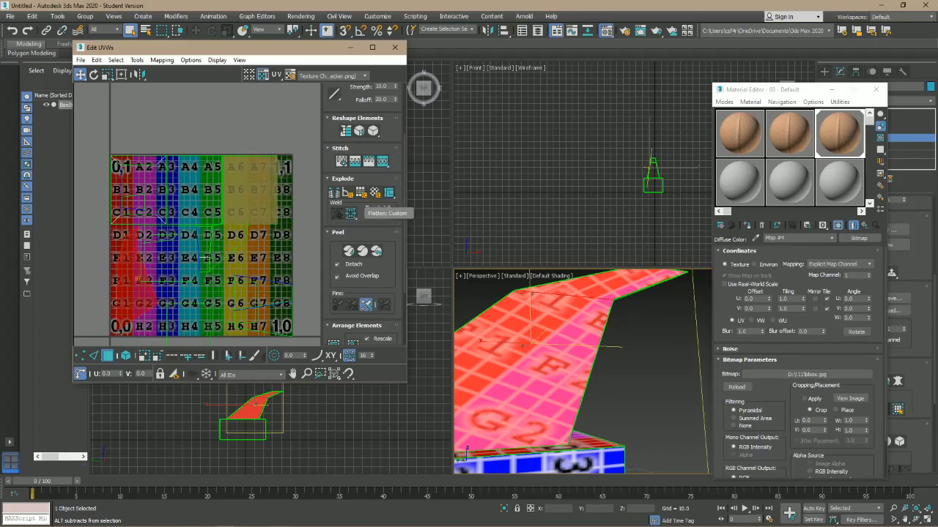
Select every face of the model, flatten the whole UV layout again, and clear the selection
{"action": "scroll", "coordinate": [595, 428], "scroll_direction": "down", "scroll_amount": 6}
{"action": "key", "text": "ctrl+a"}
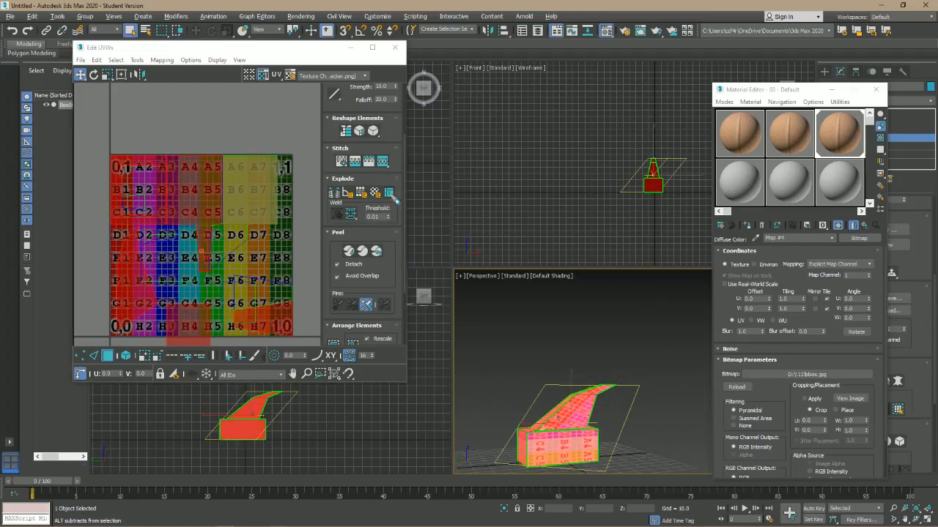
{"action": "left_click", "coordinate": [368, 212]}
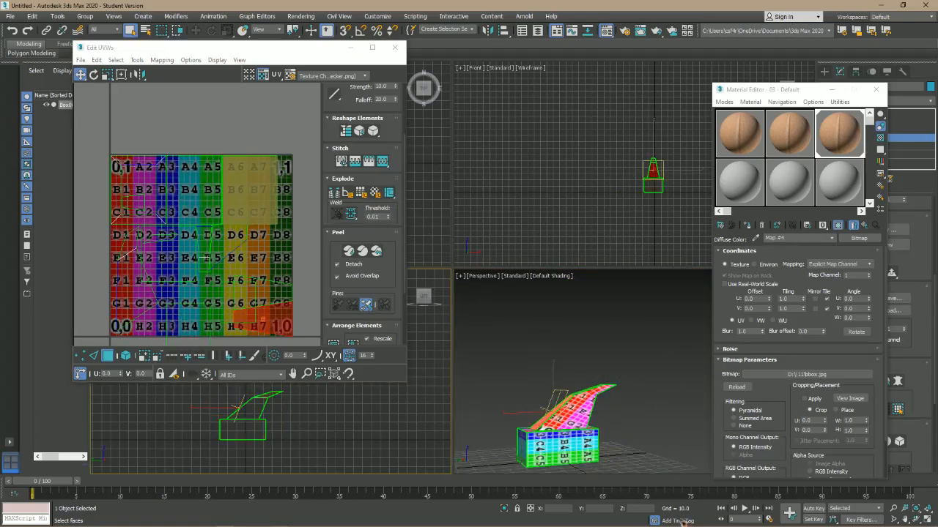
{"action": "left_click_drag", "start_coordinate": [498, 335], "coordinate": [663, 519]}
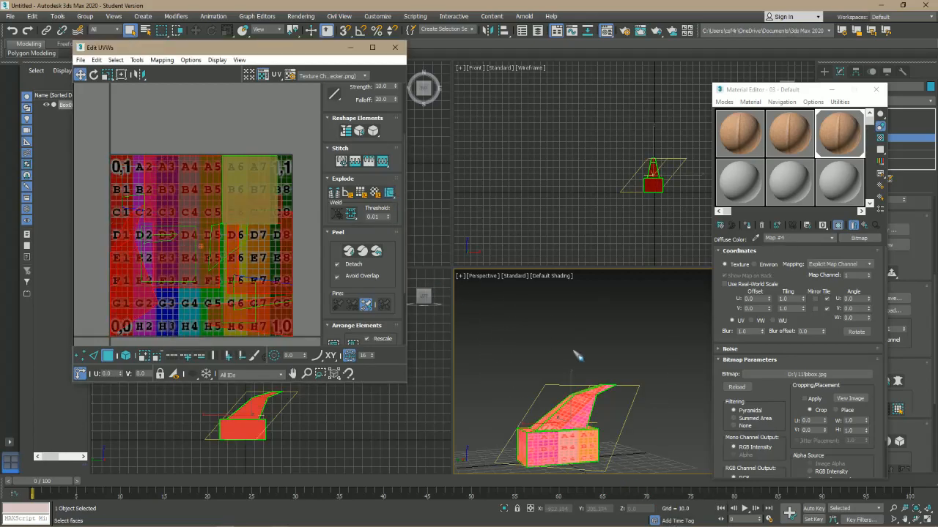
{"action": "left_click", "coordinate": [548, 402]}
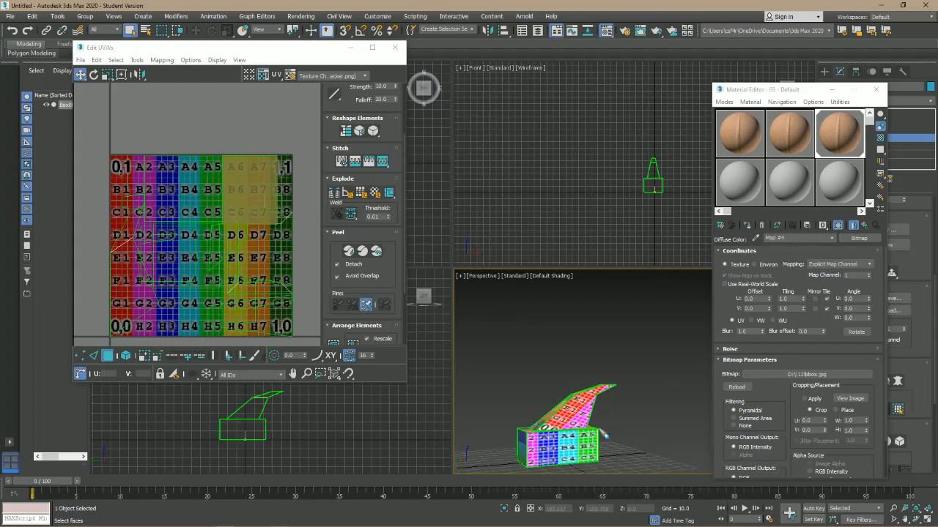
{"action": "key", "text": "alt+Tab"}
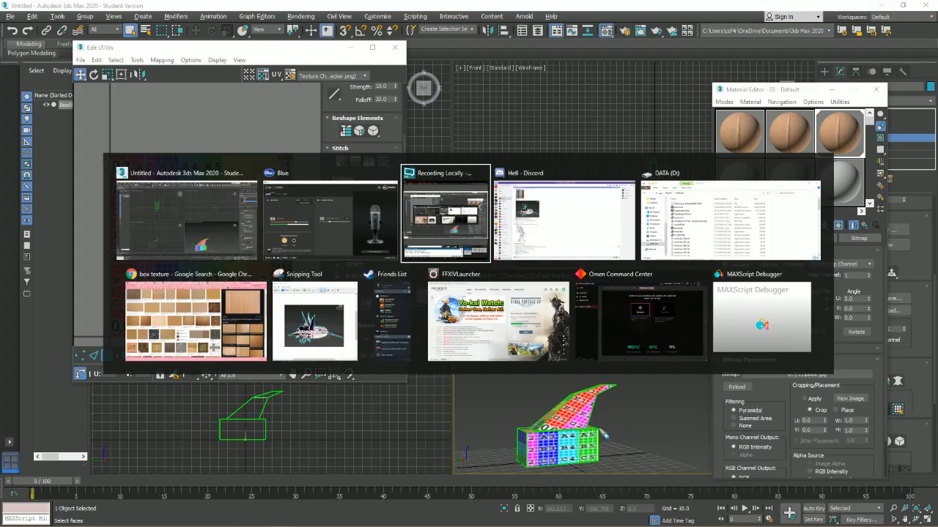
{"action": "key", "text": "alt+Tab"}
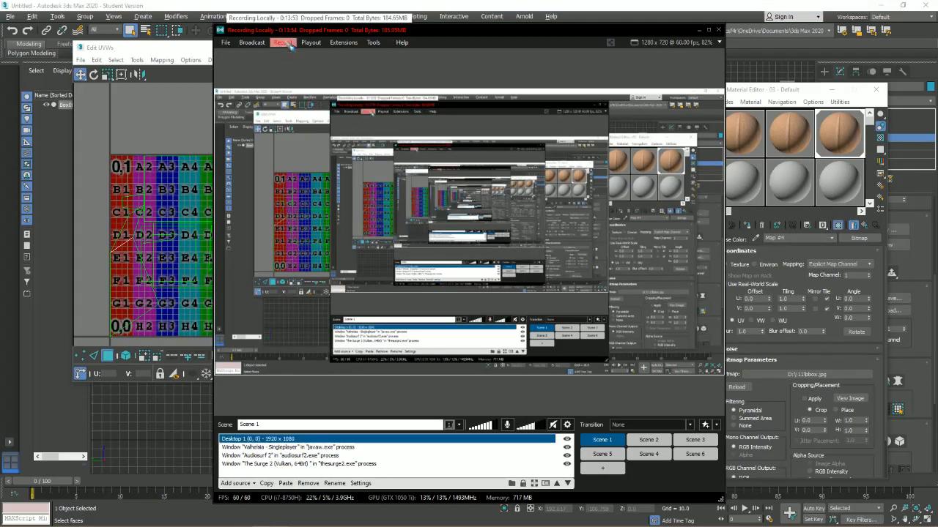
{"action": "left_click", "coordinate": [290, 44]}
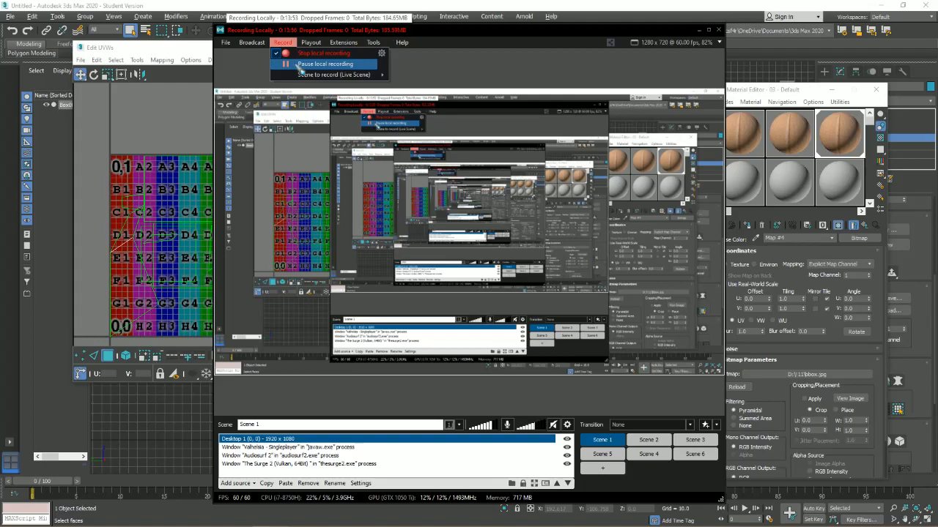